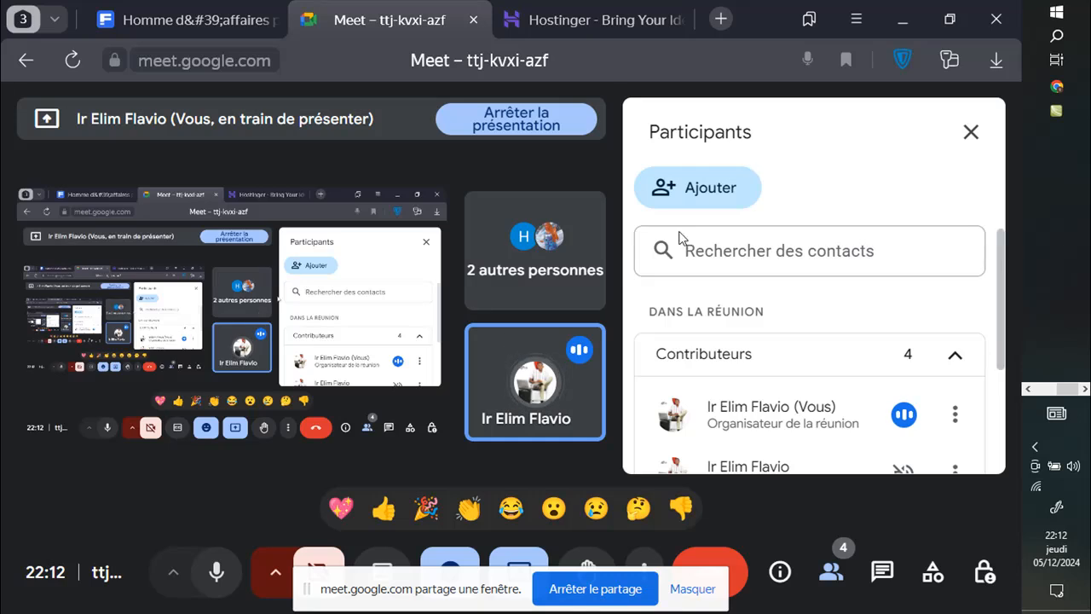
Step: Search Windows for 'xamp', then dismiss the results and return to the call
{"action": "scroll", "coordinate": [727, 231], "scroll_direction": "down", "scroll_amount": 1}
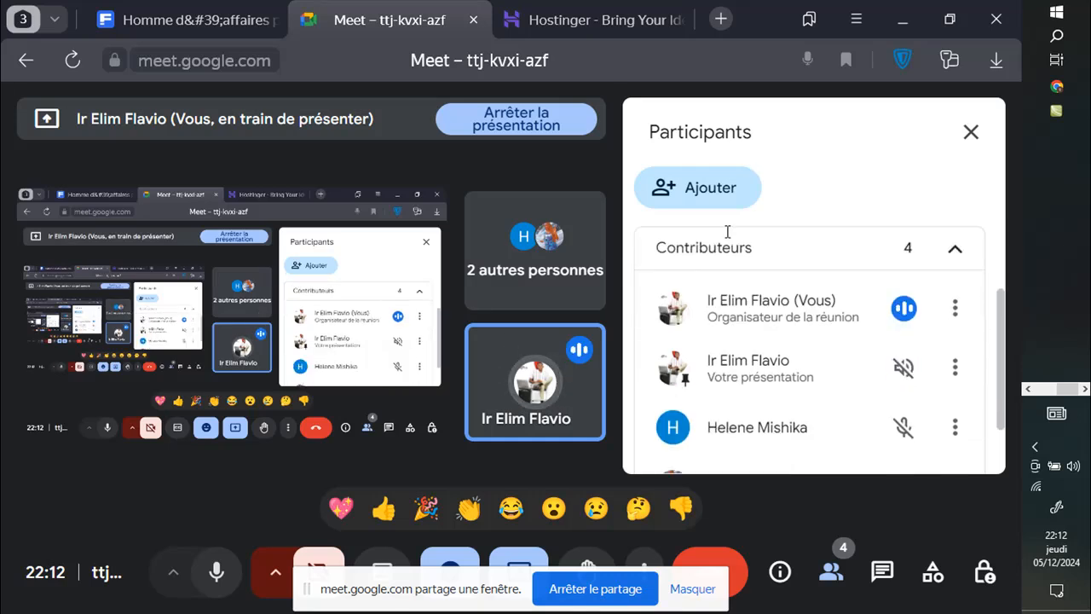
{"action": "scroll", "coordinate": [727, 234], "scroll_direction": "down", "scroll_amount": 1}
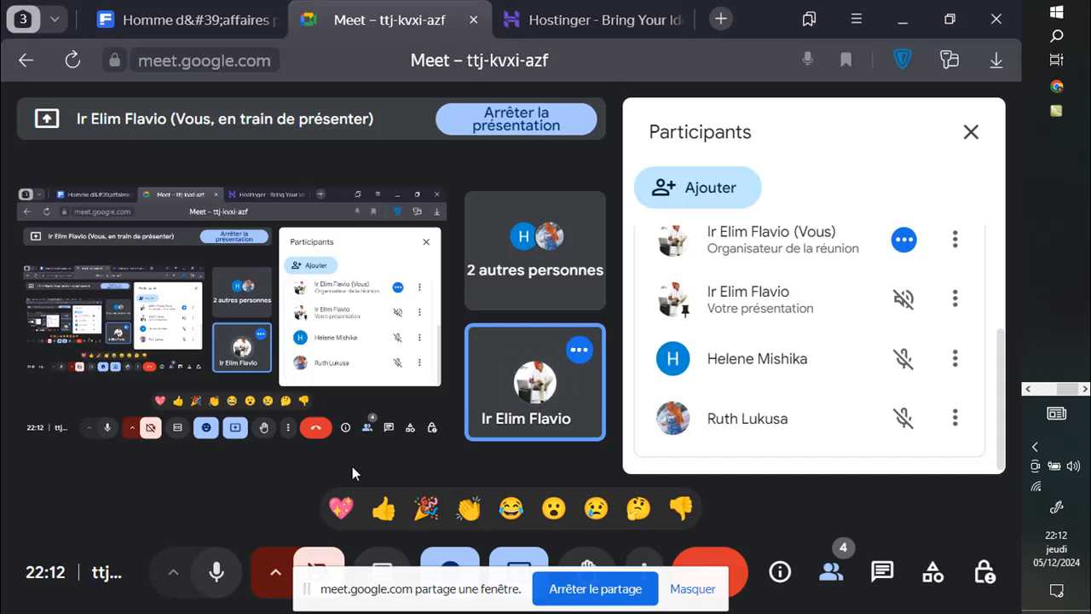
{"action": "scroll", "coordinate": [754, 373], "scroll_direction": "up", "scroll_amount": 3}
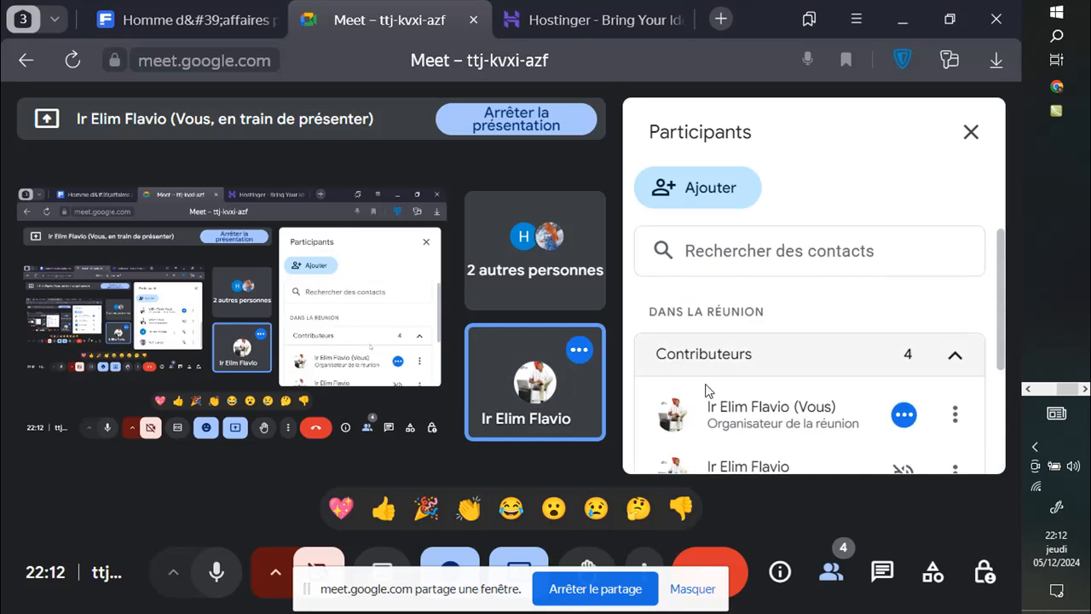
{"action": "mouse_move", "coordinate": [537, 407]}
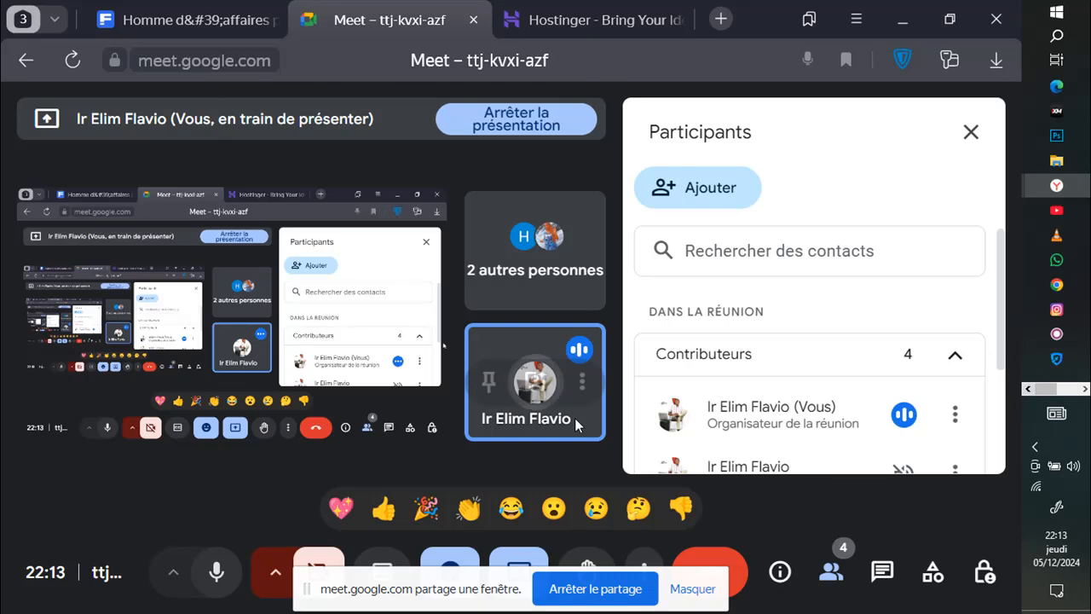
{"action": "left_click", "coordinate": [1061, 39]}
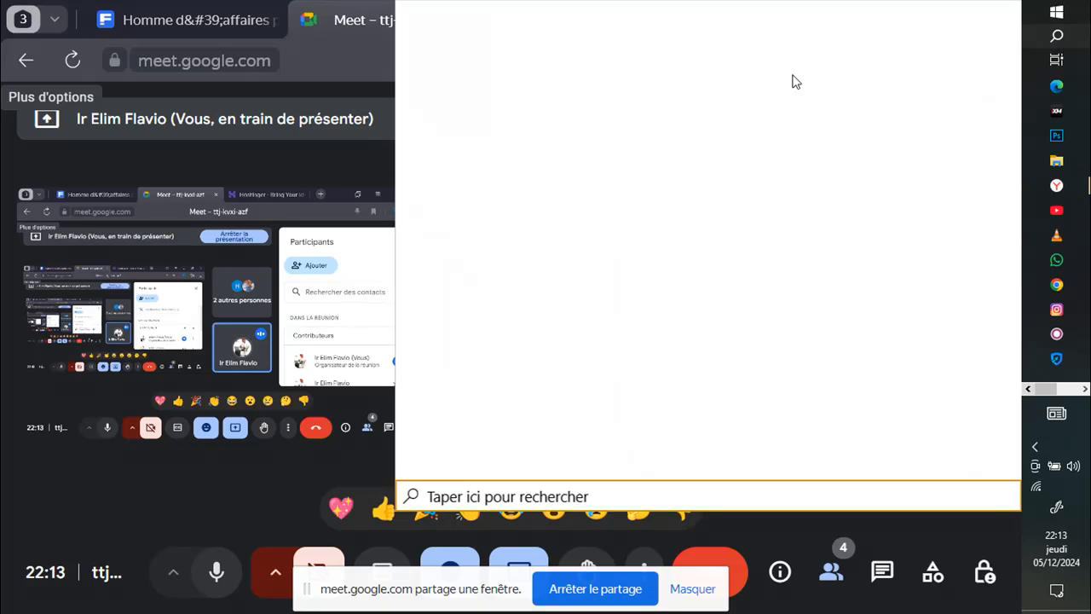
{"action": "type", "text": "xamp"}
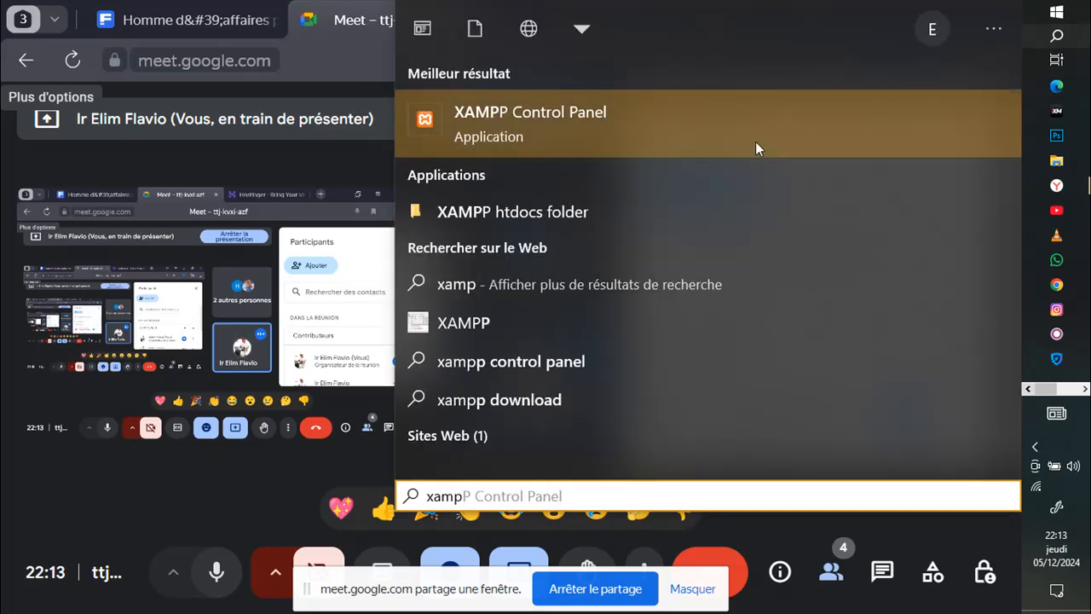
{"action": "left_click", "coordinate": [253, 486]}
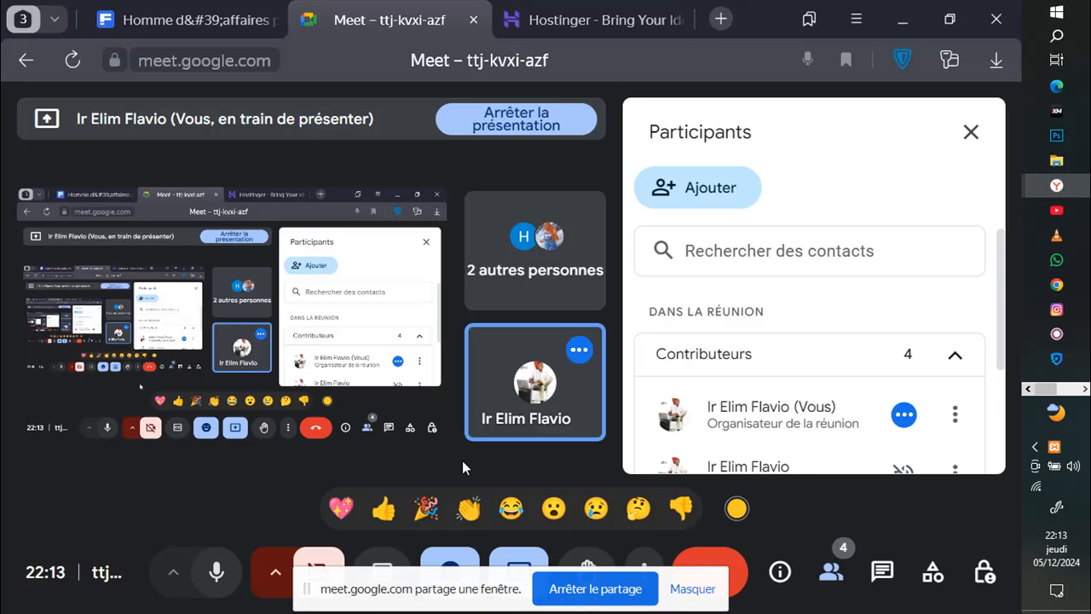
Step: Look through the hidden system tray icons and briefly reopen the search panel
{"action": "left_click", "coordinate": [1085, 390]}
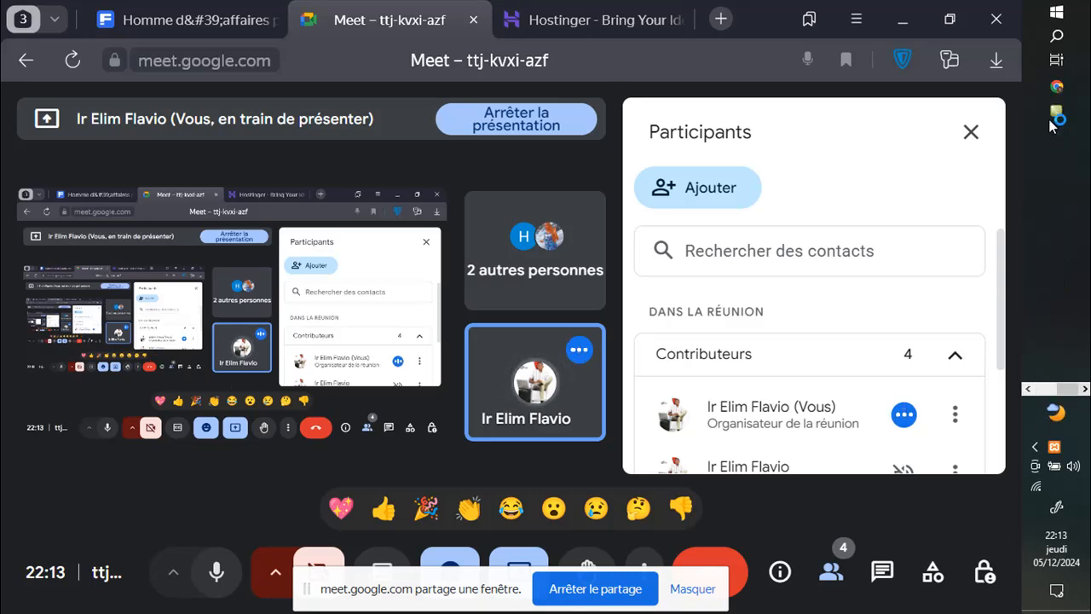
{"action": "left_click", "coordinate": [1027, 389]}
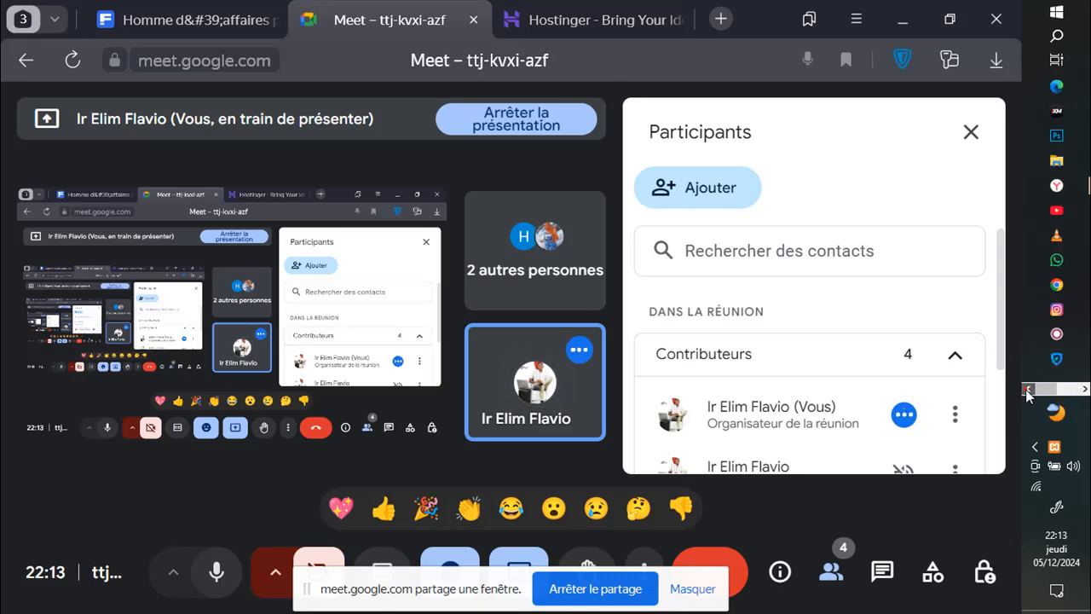
{"action": "left_click", "coordinate": [1035, 446]}
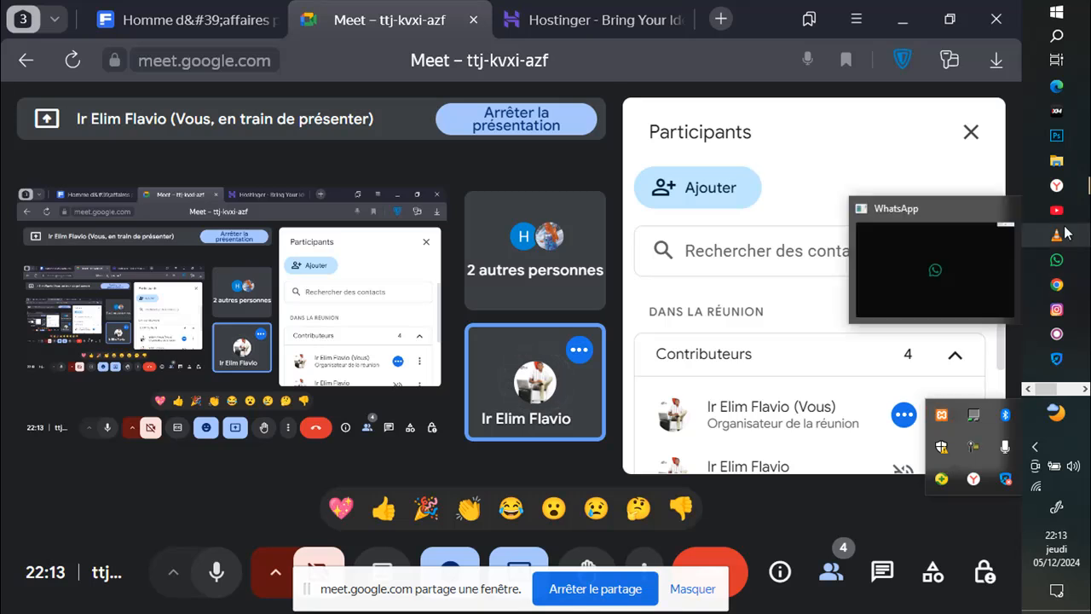
{"action": "left_click", "coordinate": [1055, 40]}
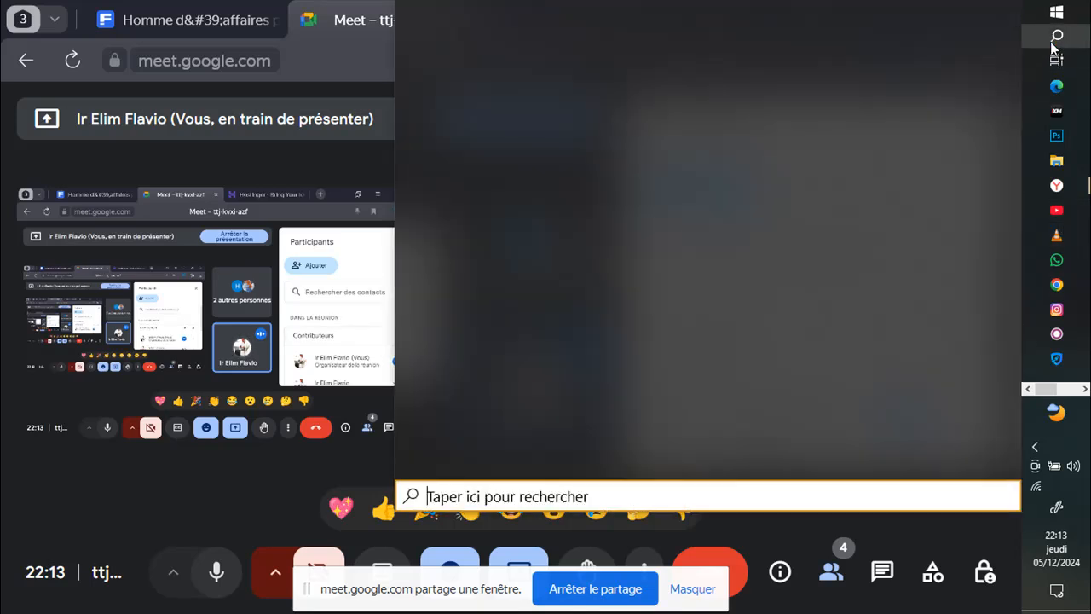
{"action": "left_click", "coordinate": [1085, 388]}
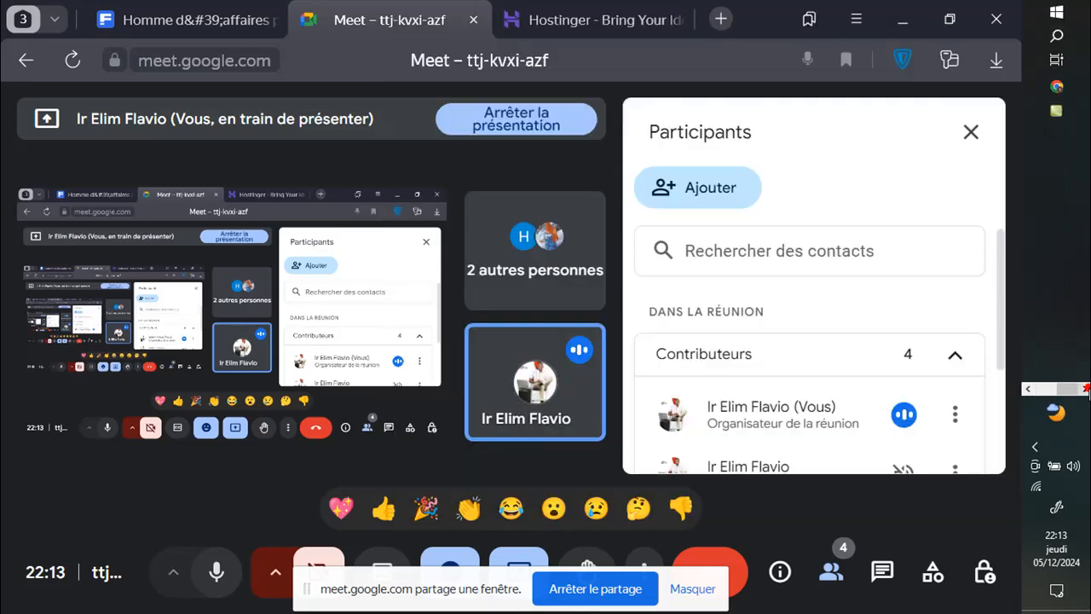
{"action": "left_click", "coordinate": [1029, 388]}
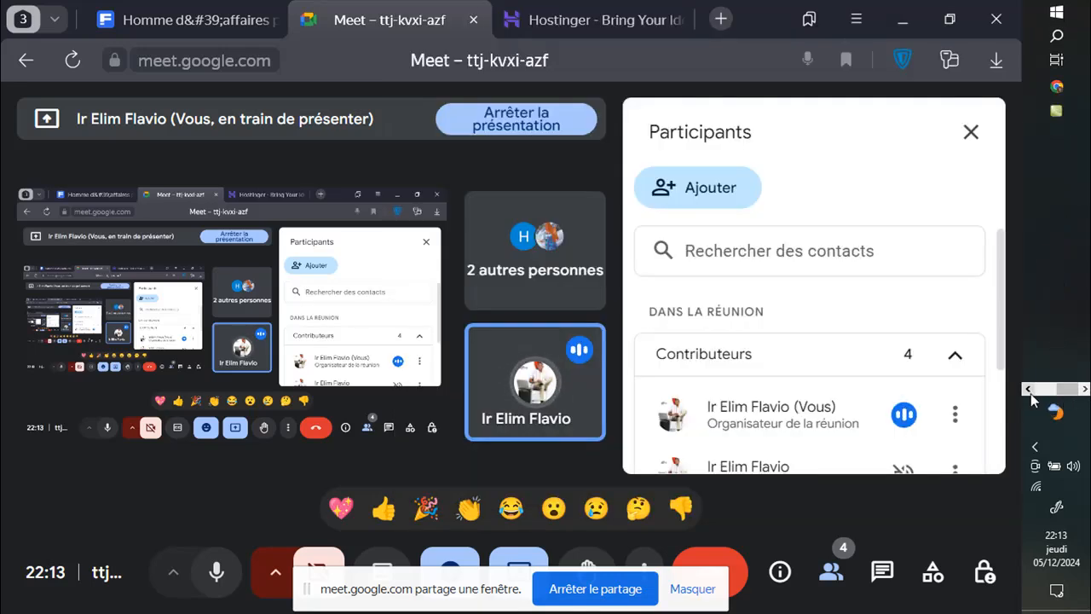
Step: Search 'xampp' and run XAMPP Control Panel as administrator (Exécuter en tant qu'administrateur)
{"action": "left_click", "coordinate": [1056, 35]}
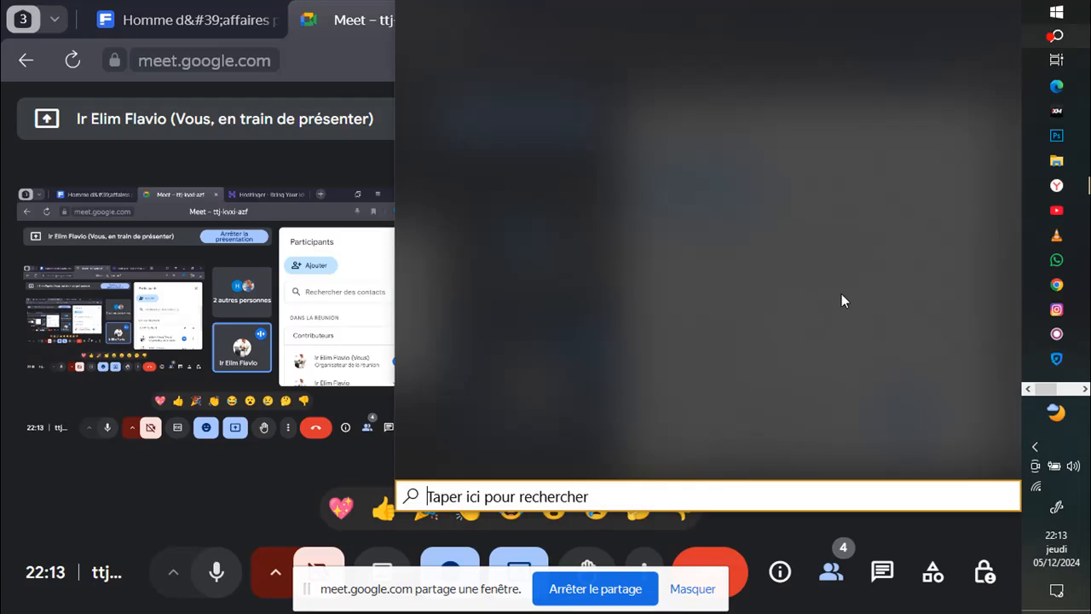
{"action": "type", "text": "xa"}
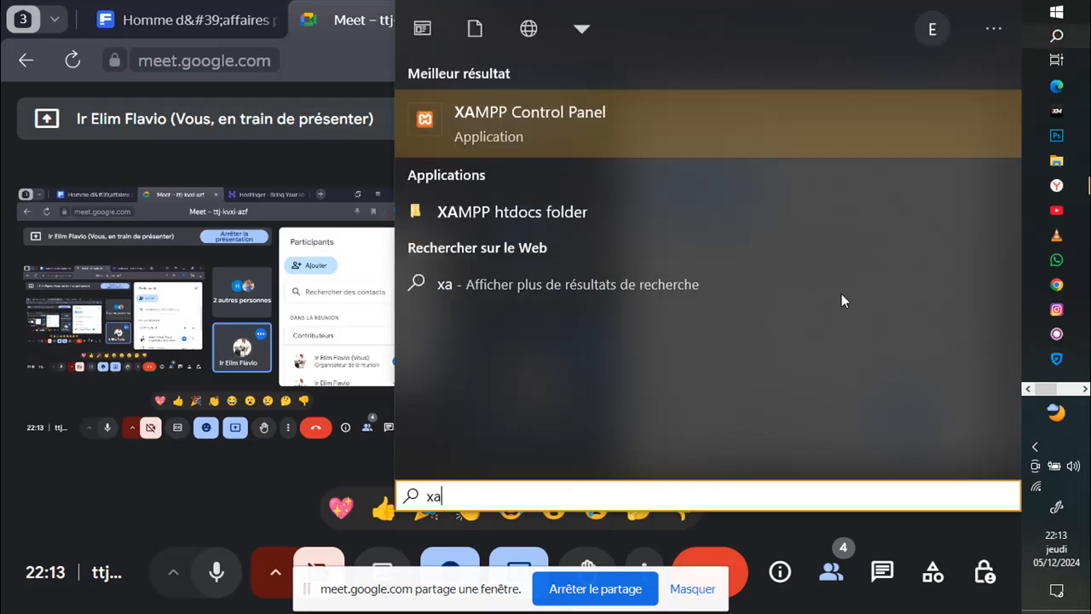
{"action": "type", "text": "mpp"}
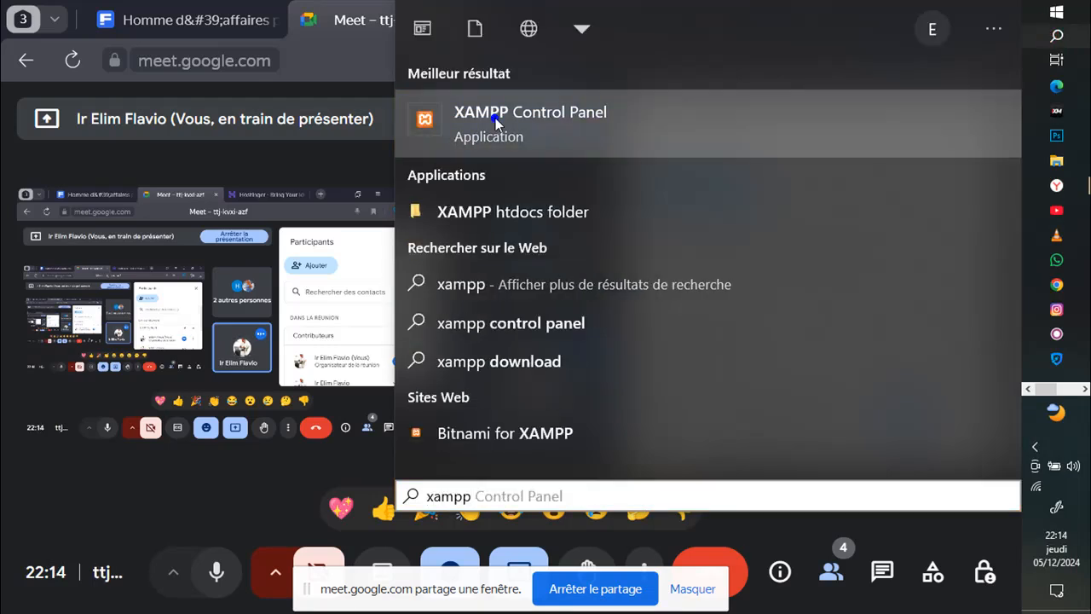
{"action": "right_click", "coordinate": [495, 119]}
{"action": "left_click", "coordinate": [548, 141]}
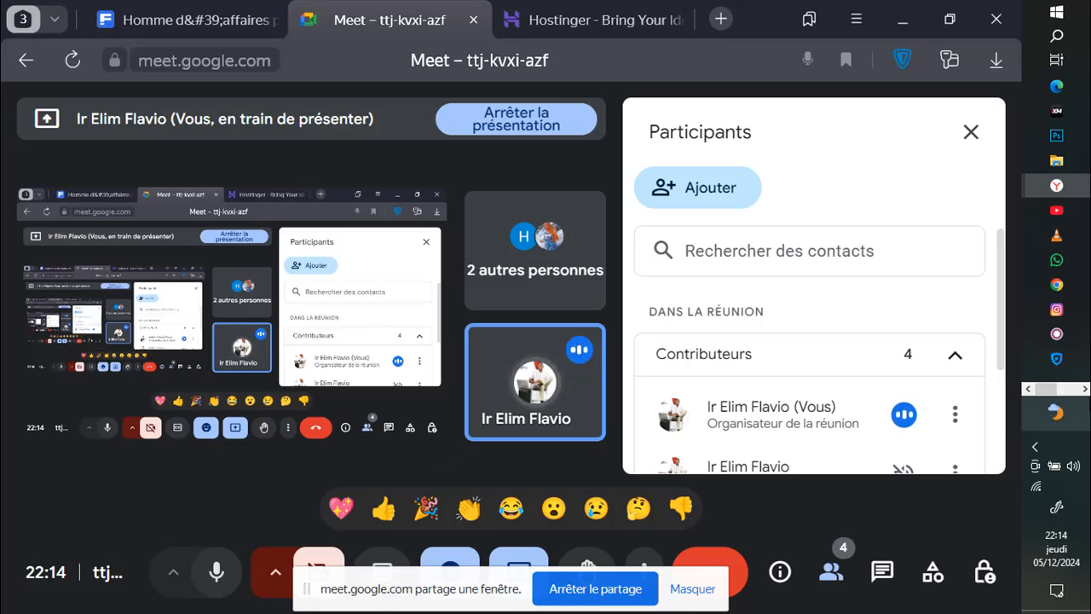
Step: Bring the File Explorer window showing Disque local (G:) to the front
{"action": "left_click", "coordinate": [1085, 388]}
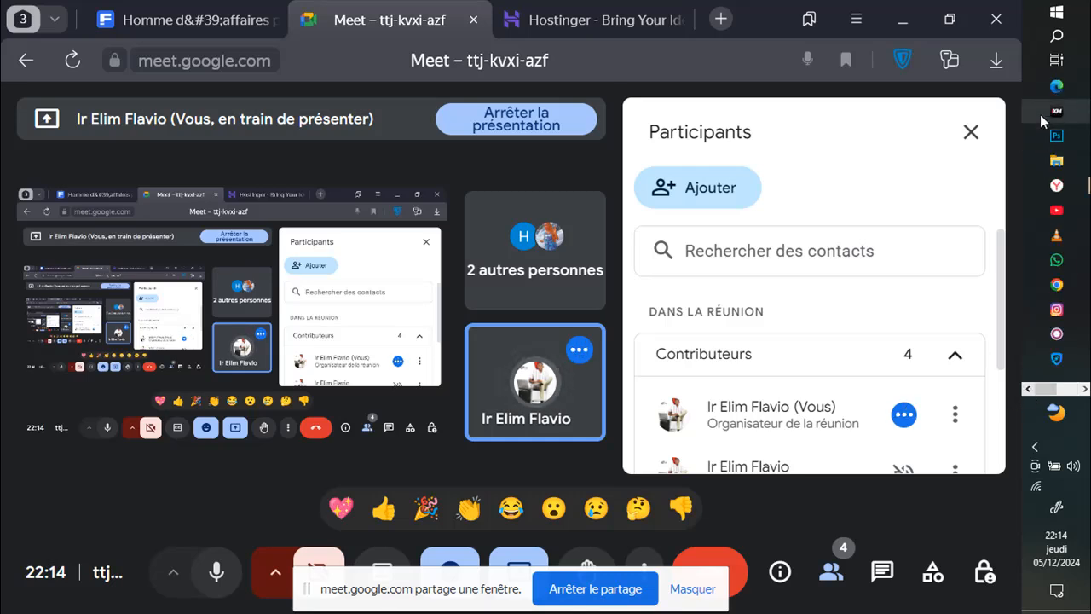
{"action": "left_click", "coordinate": [1057, 167]}
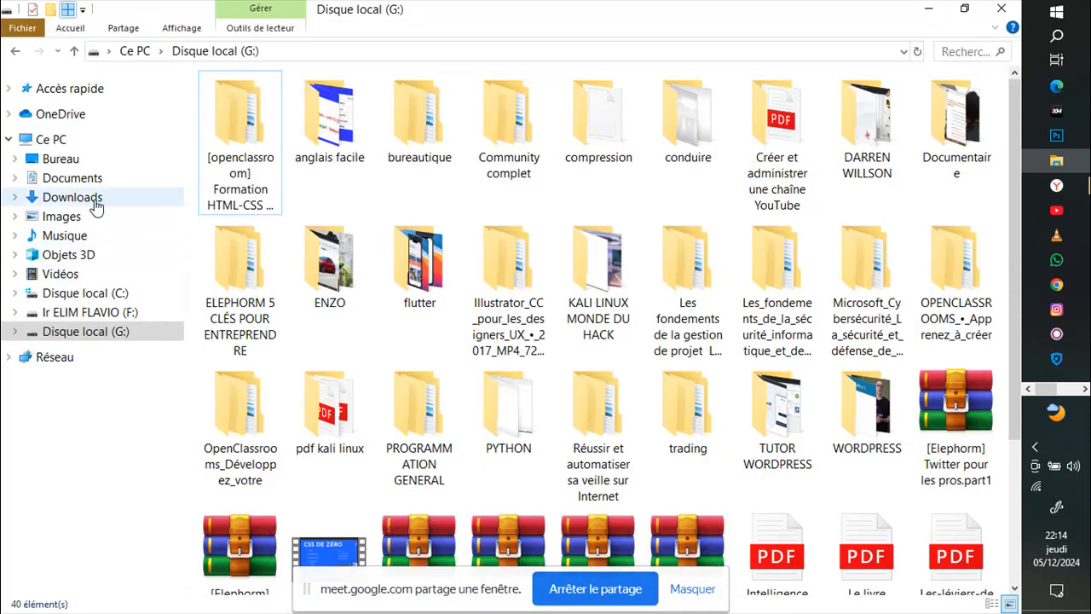
Step: Go to Downloads, scroll to the wordpress-6.6.2-fr_FR folder and open it
{"action": "left_click", "coordinate": [96, 205]}
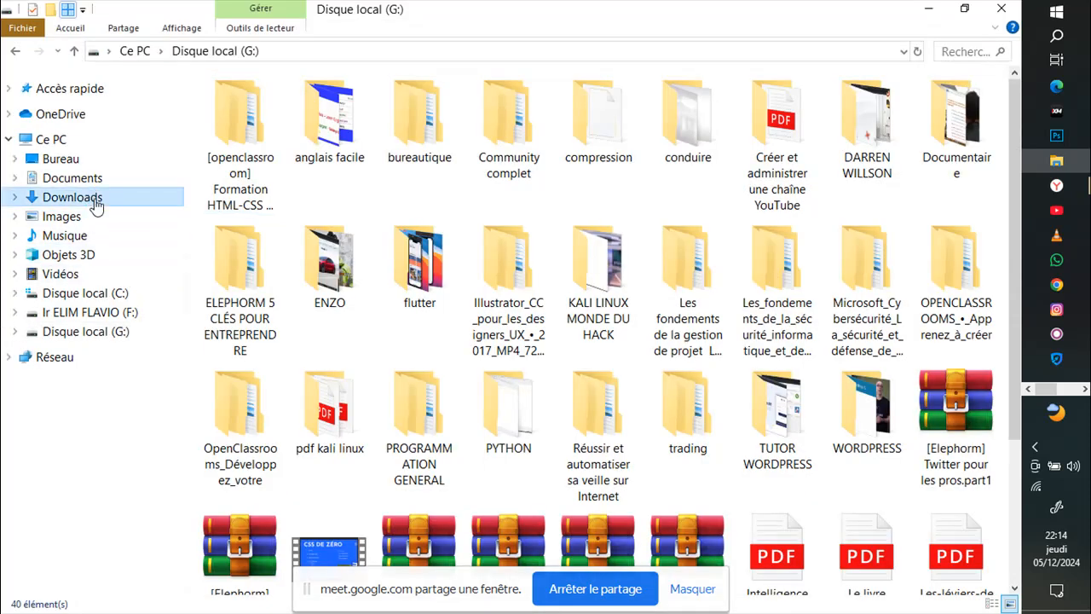
{"action": "left_click", "coordinate": [94, 204]}
{"action": "scroll", "coordinate": [411, 333], "scroll_direction": "down", "scroll_amount": 3}
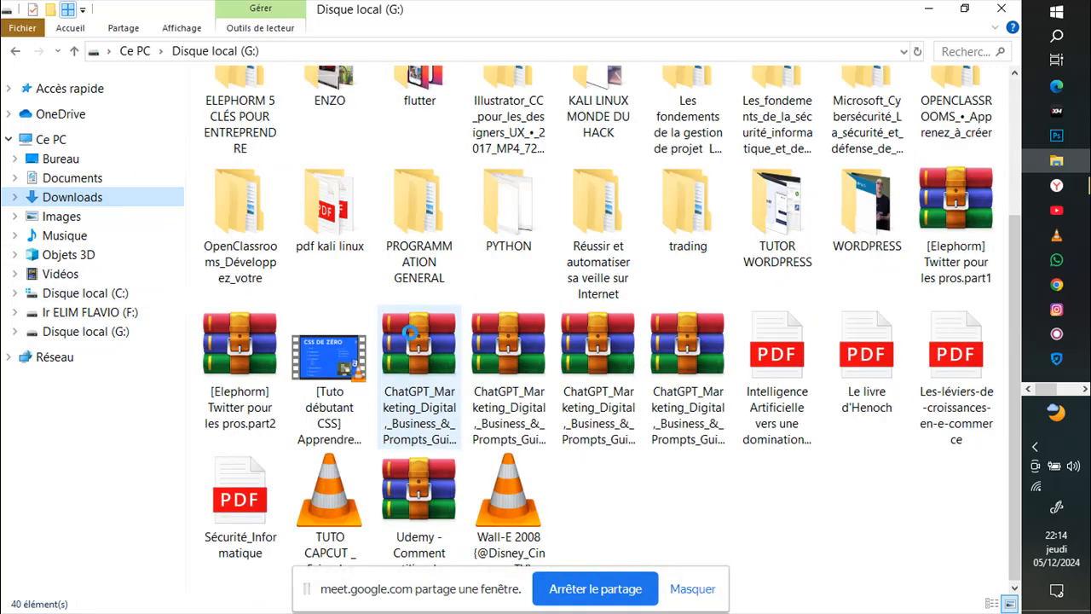
{"action": "scroll", "coordinate": [307, 297], "scroll_direction": "up", "scroll_amount": 3}
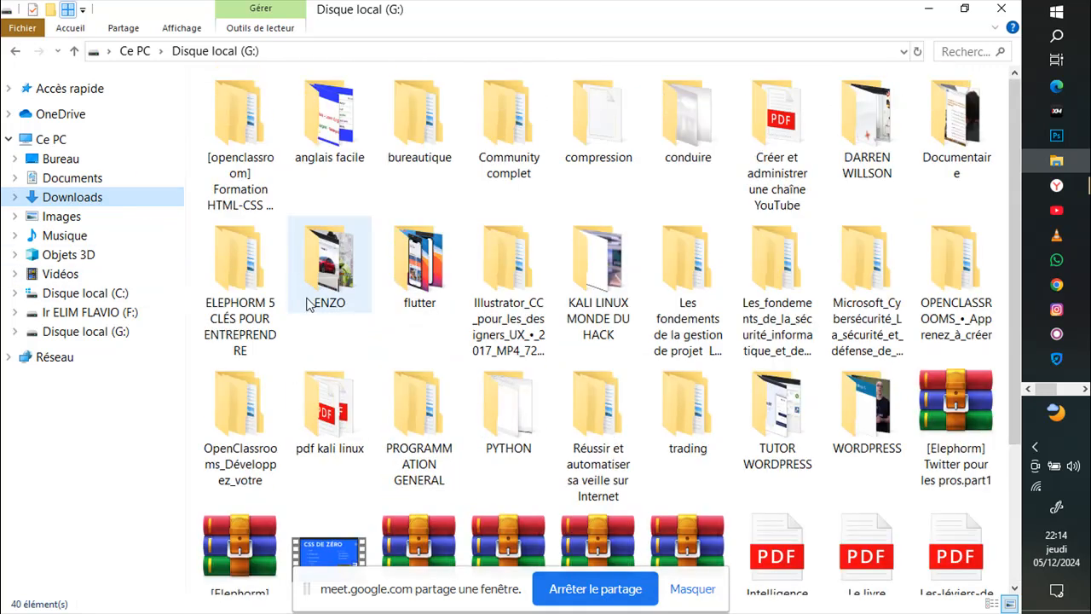
{"action": "left_click", "coordinate": [116, 201]}
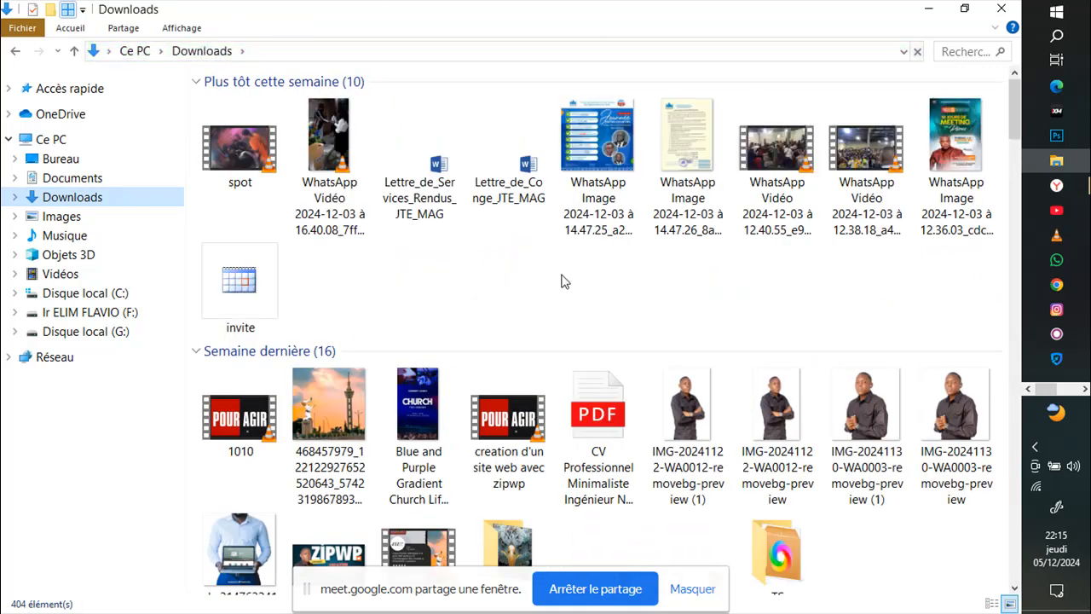
{"action": "scroll", "coordinate": [565, 283], "scroll_direction": "down", "scroll_amount": 6}
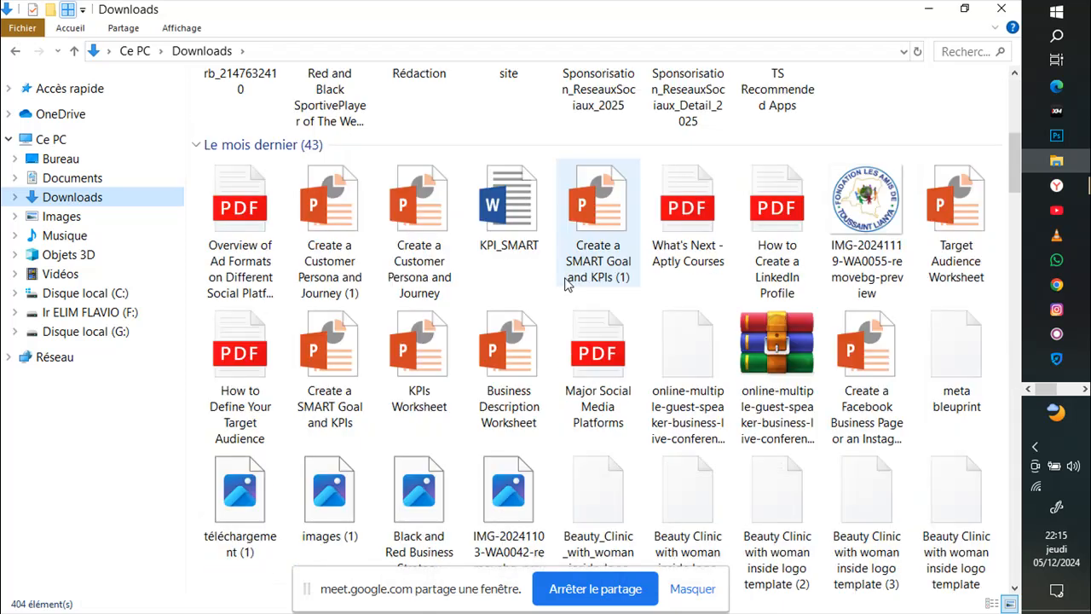
{"action": "scroll", "coordinate": [564, 283], "scroll_direction": "down", "scroll_amount": 4}
{"action": "left_click", "coordinate": [594, 500]}
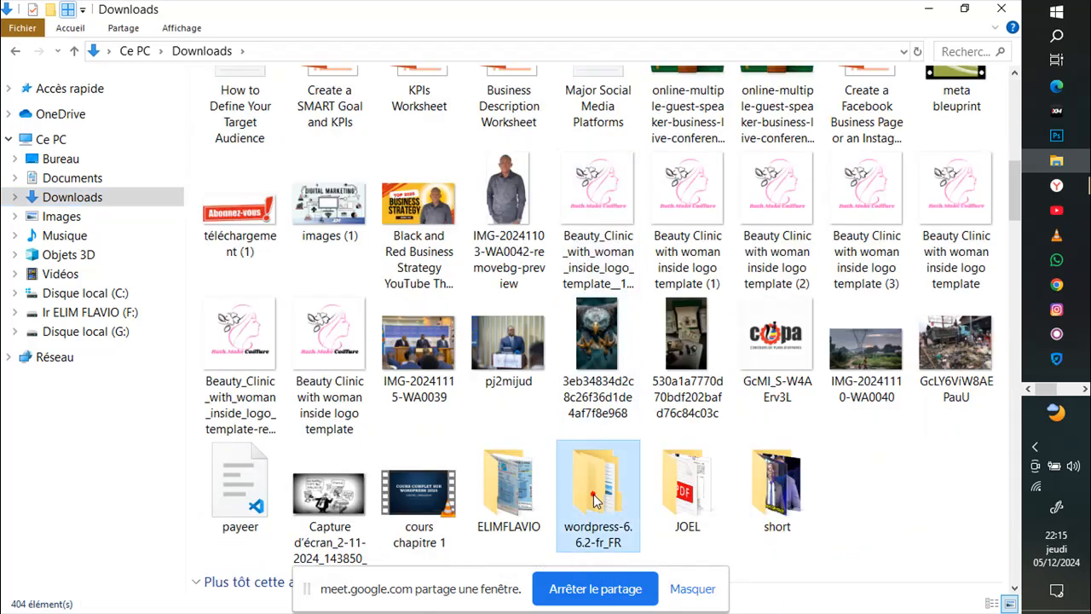
{"action": "double_click", "coordinate": [594, 500]}
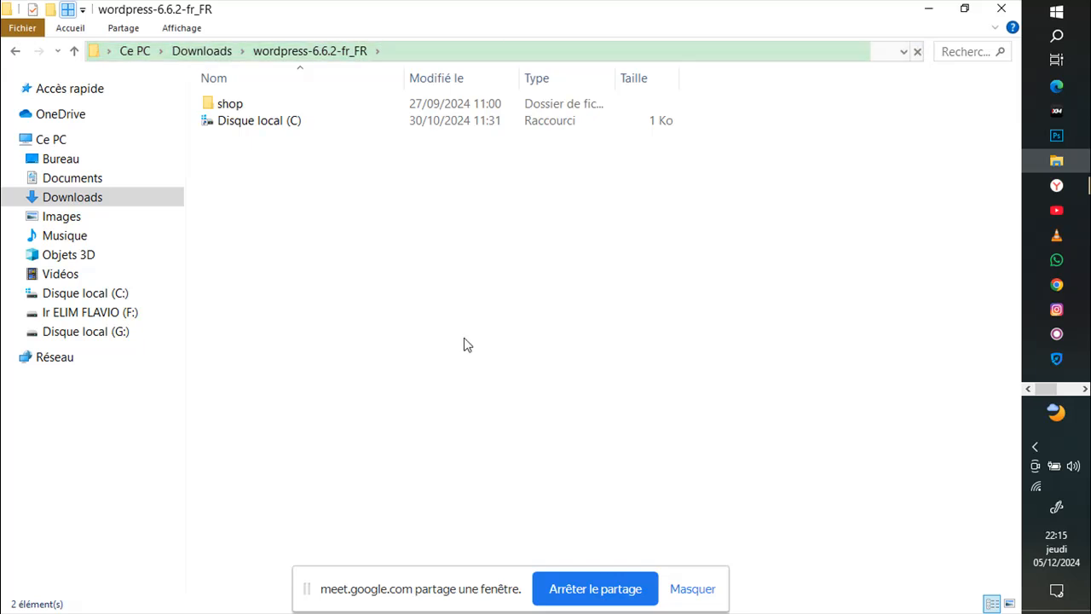
Step: Delete the Disque local (C) shortcut and go back to Downloads
{"action": "left_click", "coordinate": [291, 121]}
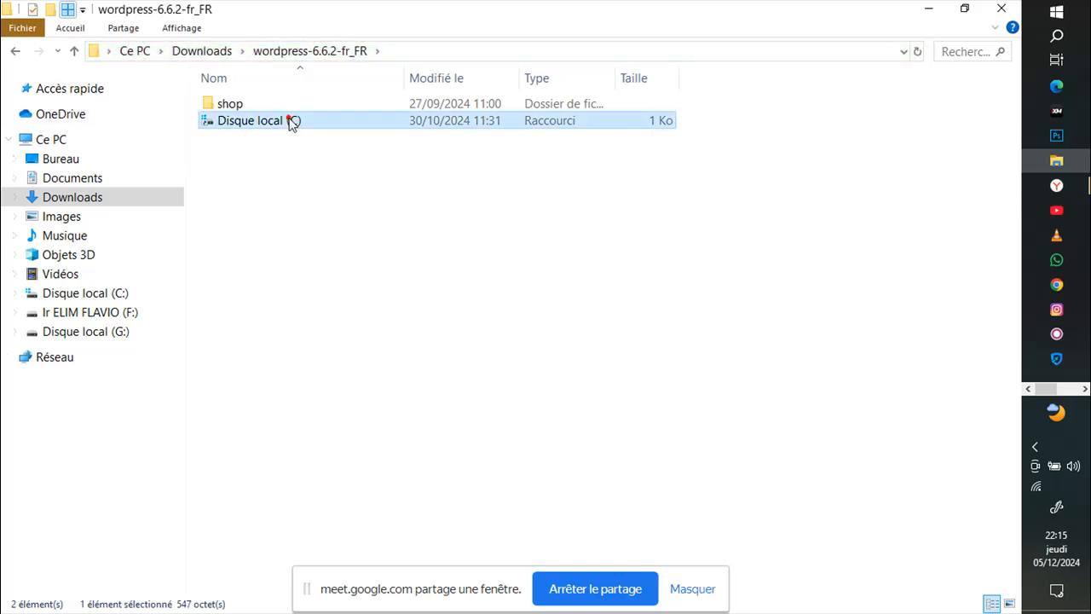
{"action": "key", "text": "Delete"}
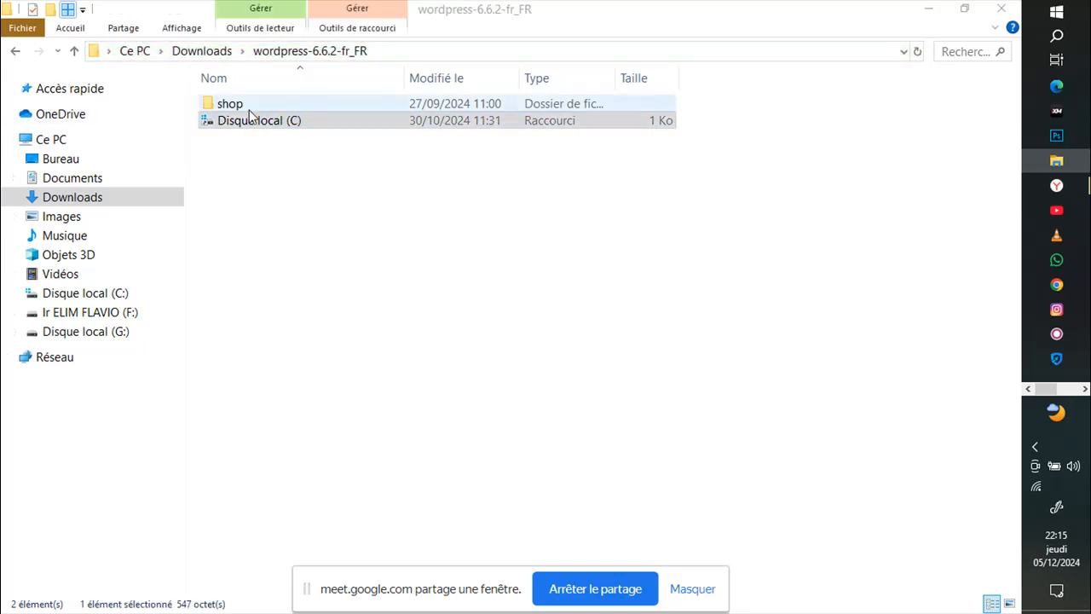
{"action": "left_click", "coordinate": [248, 107]}
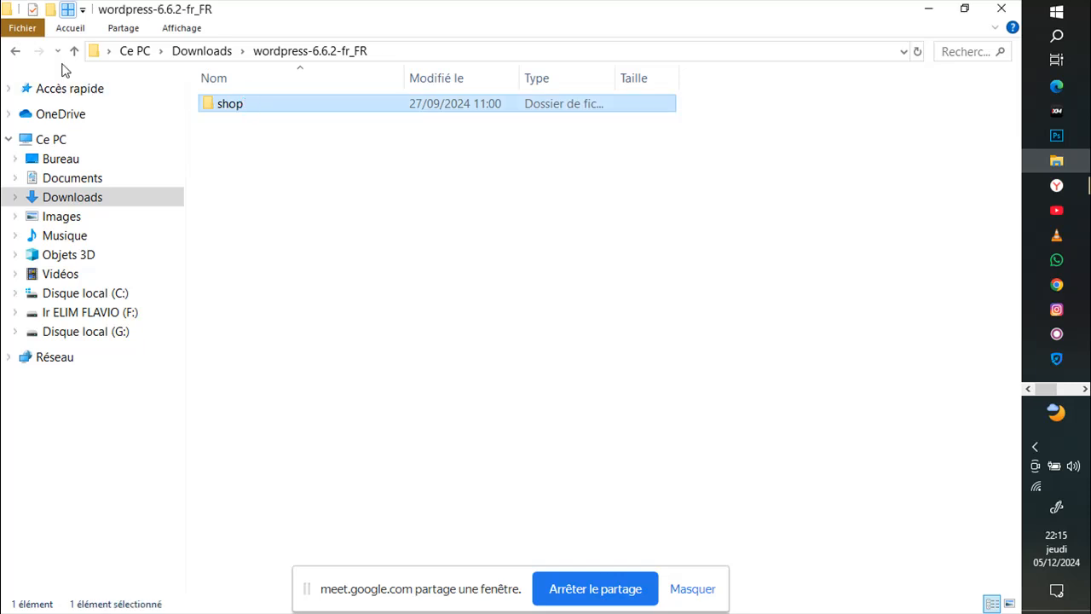
{"action": "left_click", "coordinate": [17, 51]}
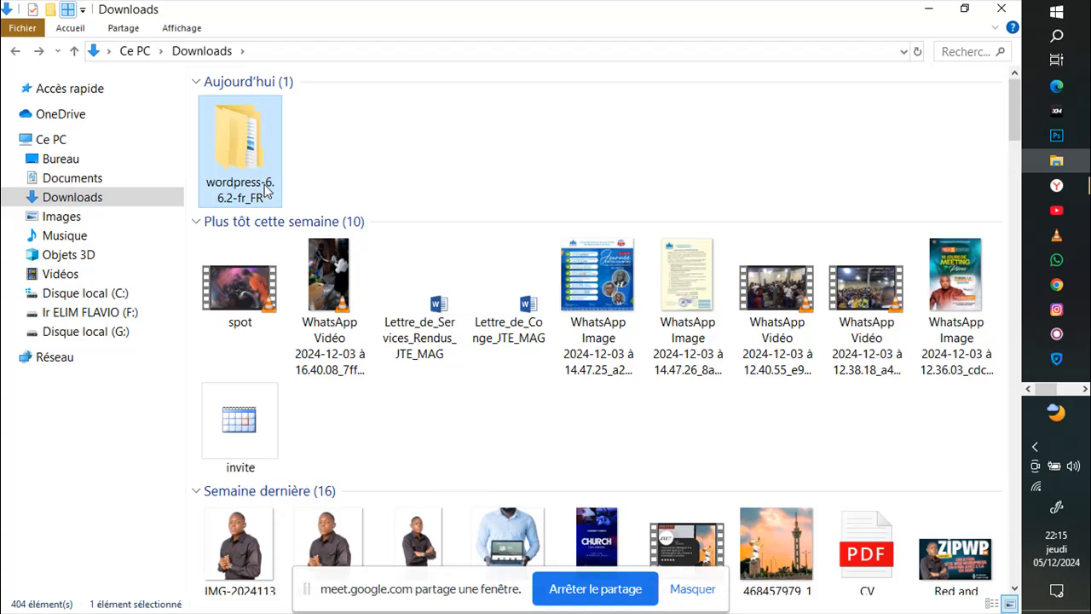
{"action": "left_click", "coordinate": [986, 189]}
Step: Reopen wordpress-6.6.2-fr_FR and shop, start a New > Shortcut, then cancel the wizard
{"action": "double_click", "coordinate": [258, 162]}
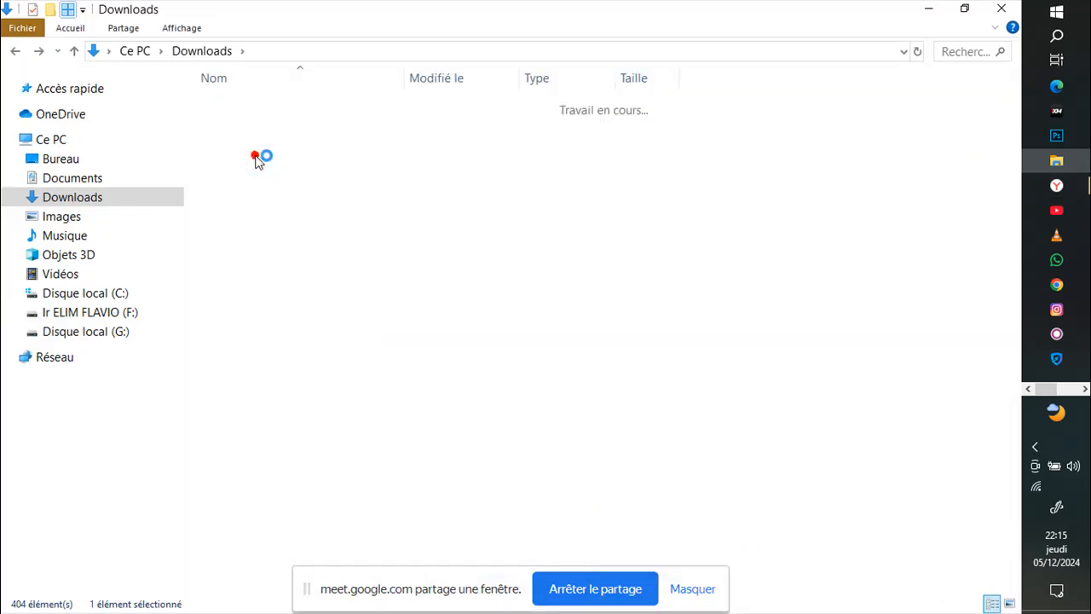
{"action": "double_click", "coordinate": [266, 107]}
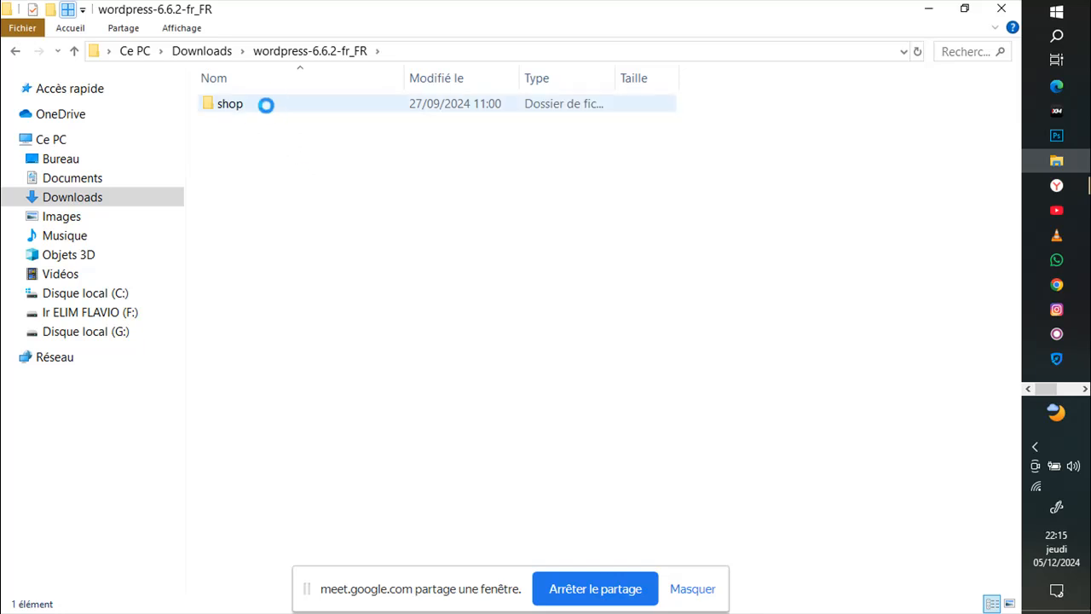
{"action": "right_click", "coordinate": [267, 108]}
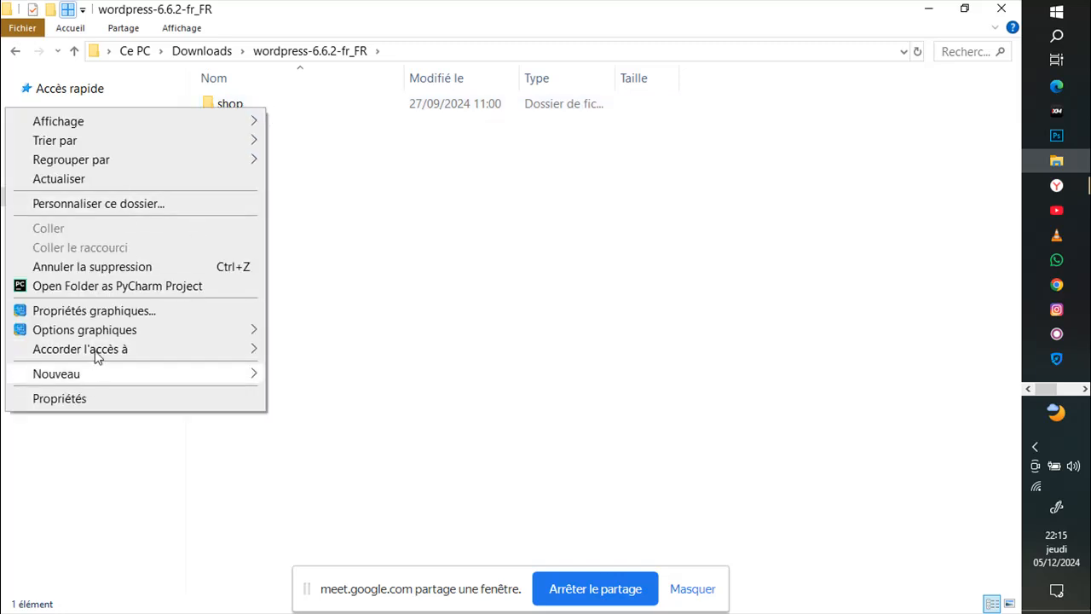
{"action": "left_click", "coordinate": [377, 157]}
{"action": "left_click", "coordinate": [230, 105]}
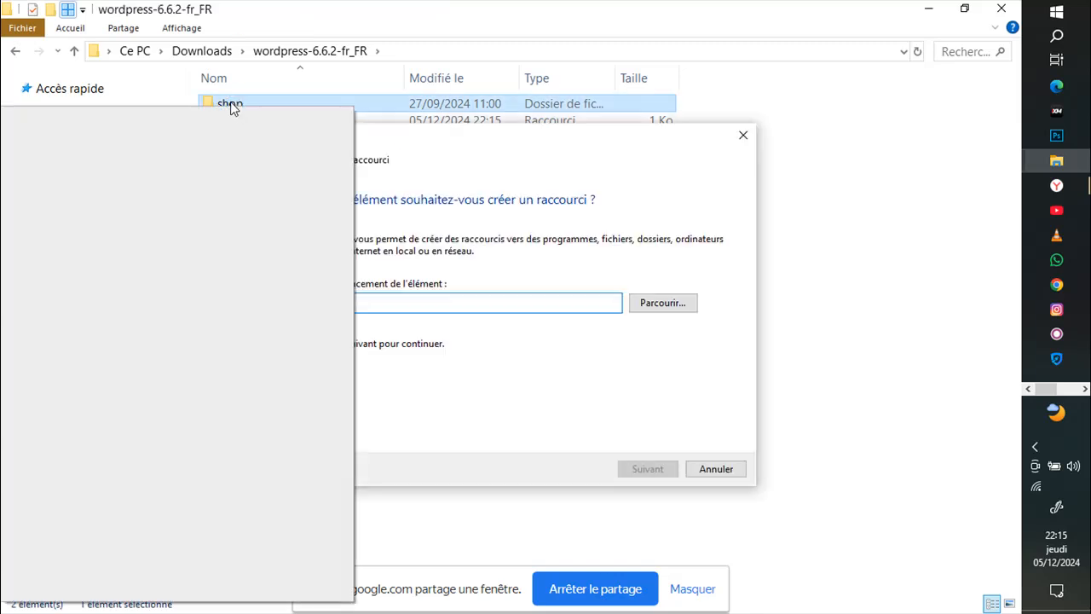
{"action": "left_click", "coordinate": [714, 468]}
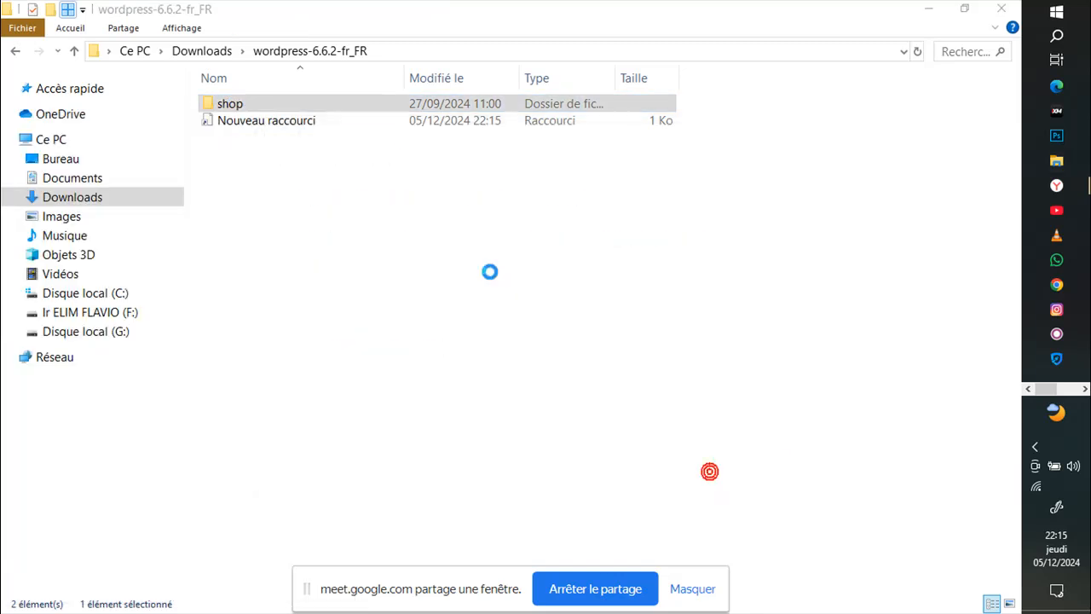
Step: Rename the shop folder to okapi and switch back to the Meet call
{"action": "right_click", "coordinate": [248, 108]}
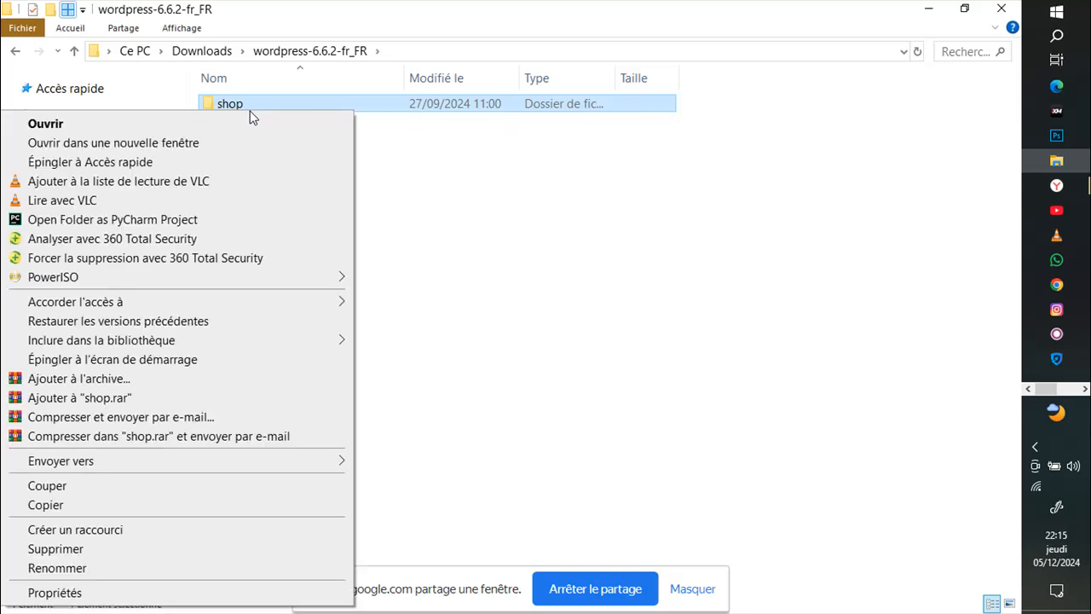
{"action": "left_click", "coordinate": [54, 568]}
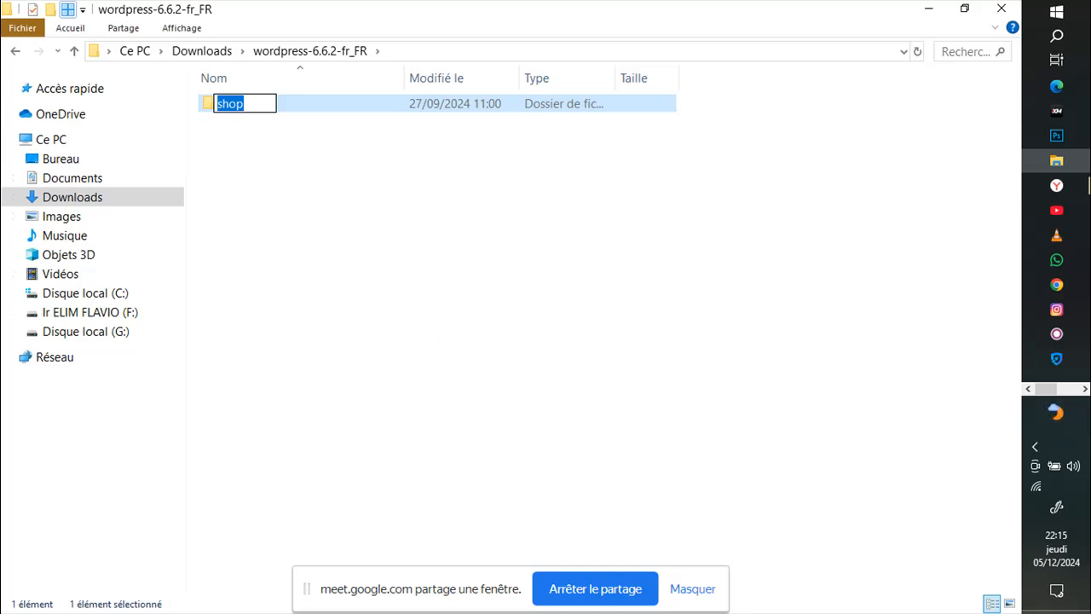
{"action": "key", "text": "BackSpace"}
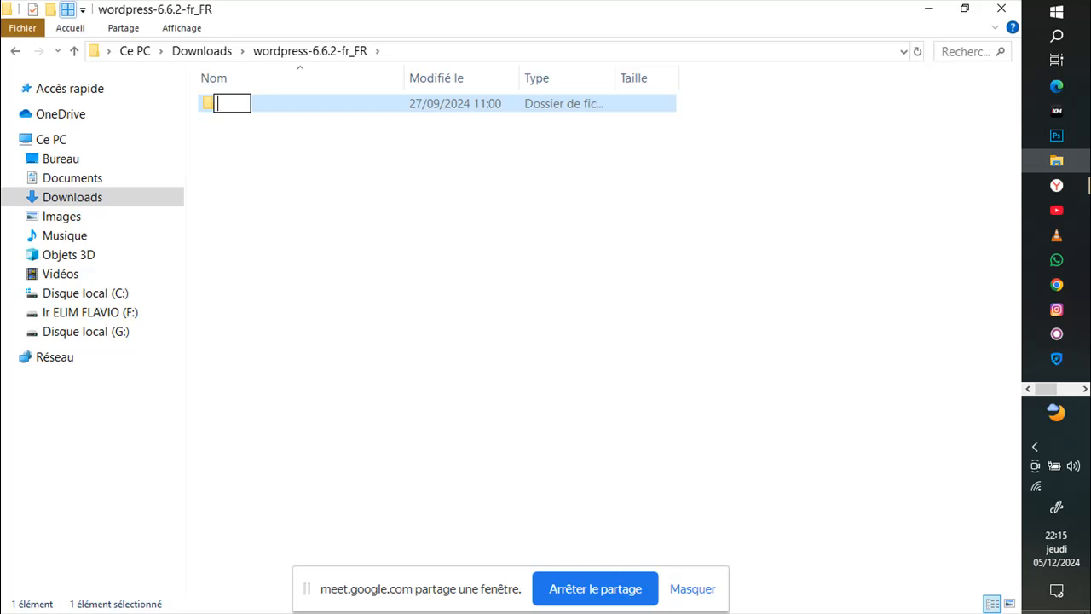
{"action": "type", "text": "okapi"}
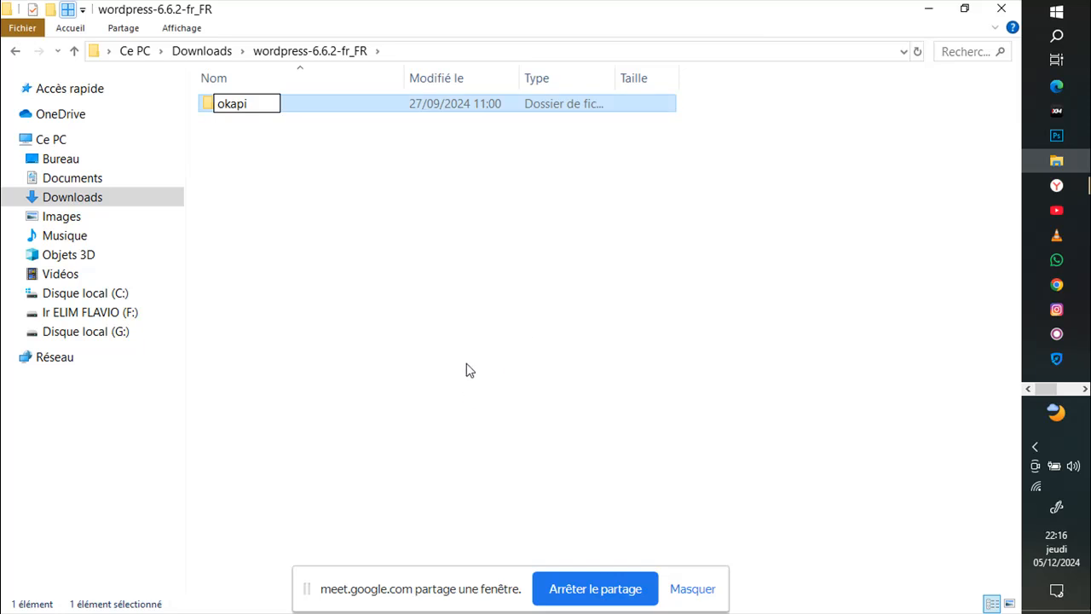
{"action": "left_click", "coordinate": [443, 352]}
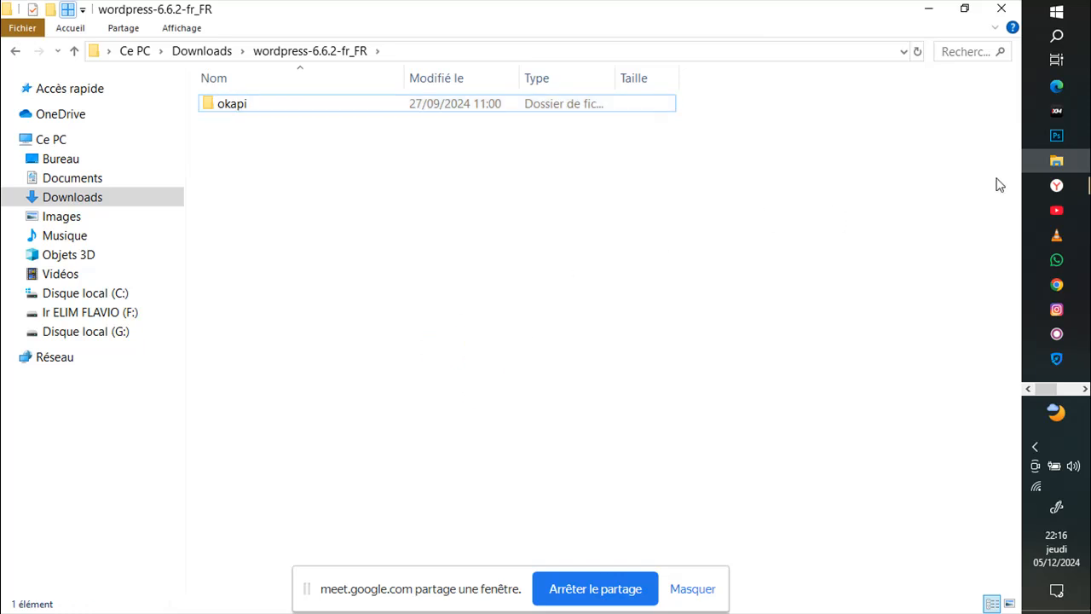
{"action": "mouse_move", "coordinate": [1059, 186]}
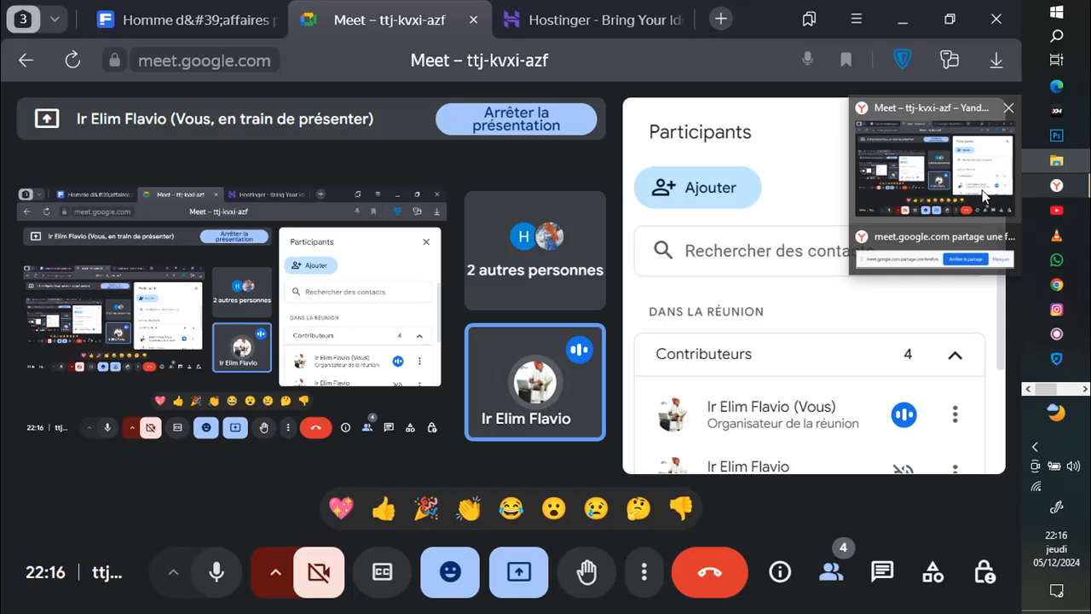
{"action": "left_click", "coordinate": [984, 196]}
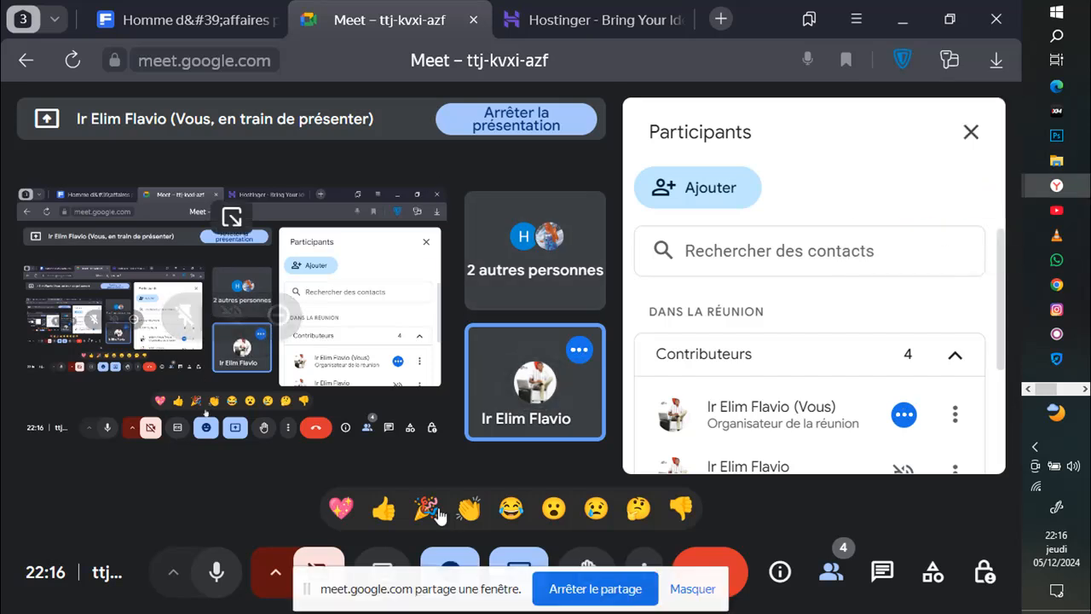
Step: Present the wordpress-6.6.2-fr_FR File Explorer window instead of the previous content
{"action": "left_click", "coordinate": [526, 565]}
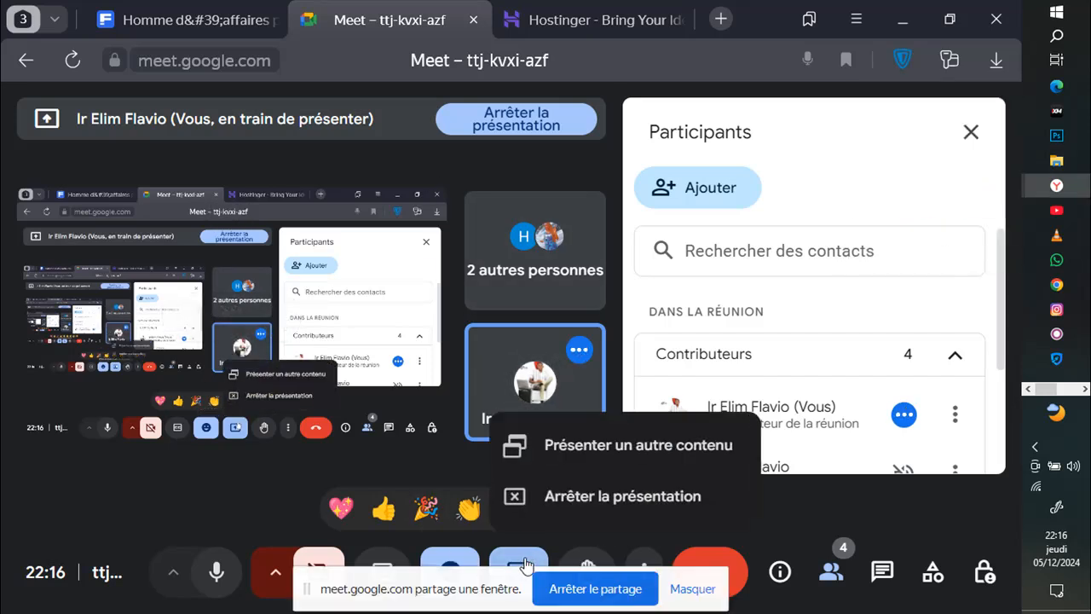
{"action": "left_click", "coordinate": [566, 449]}
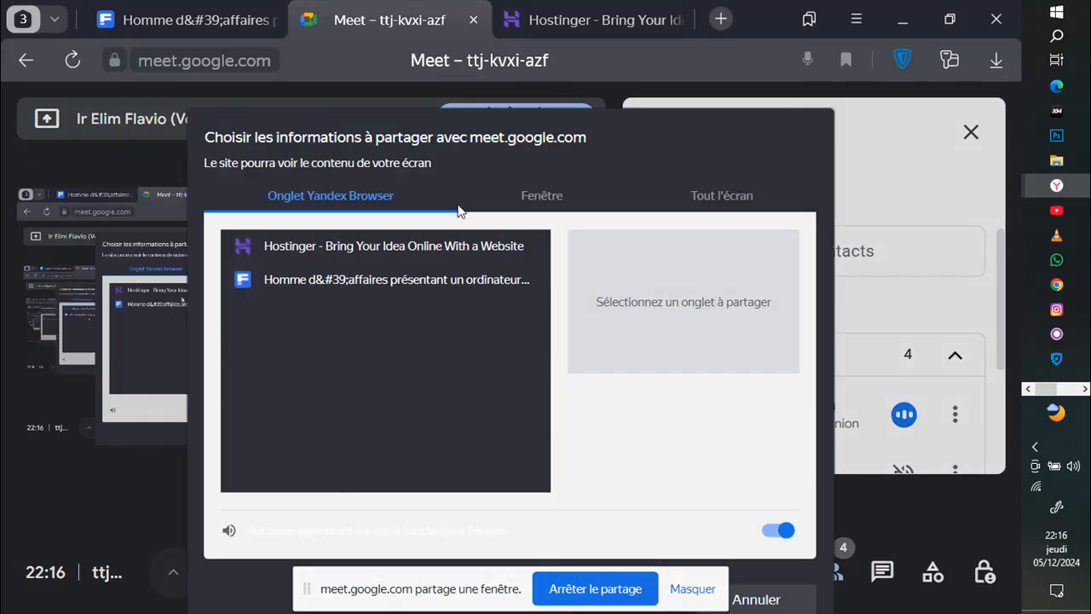
{"action": "left_click", "coordinate": [721, 200]}
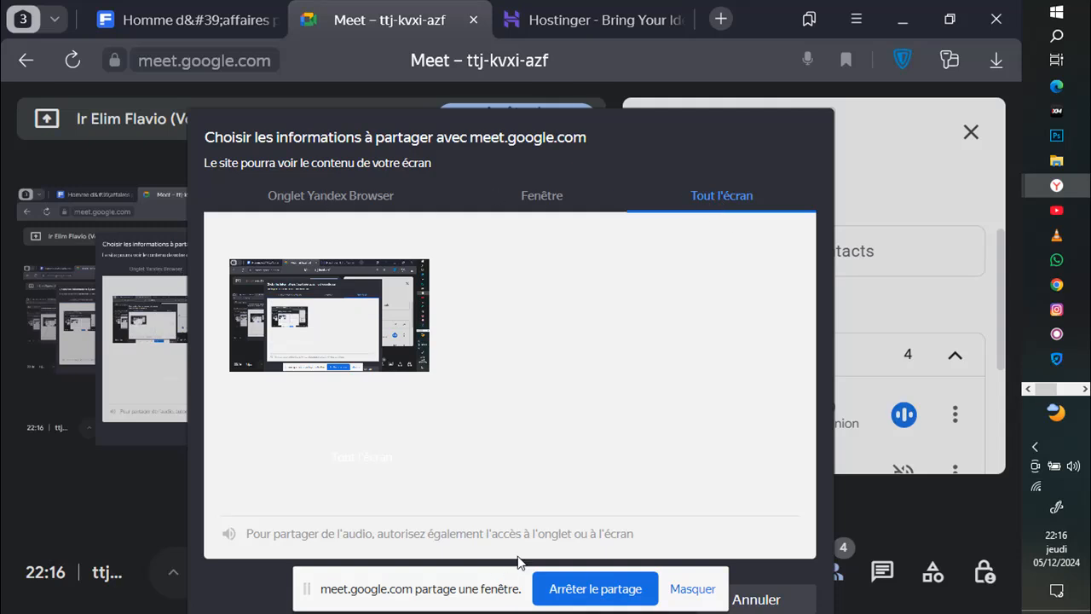
{"action": "left_click", "coordinate": [367, 296]}
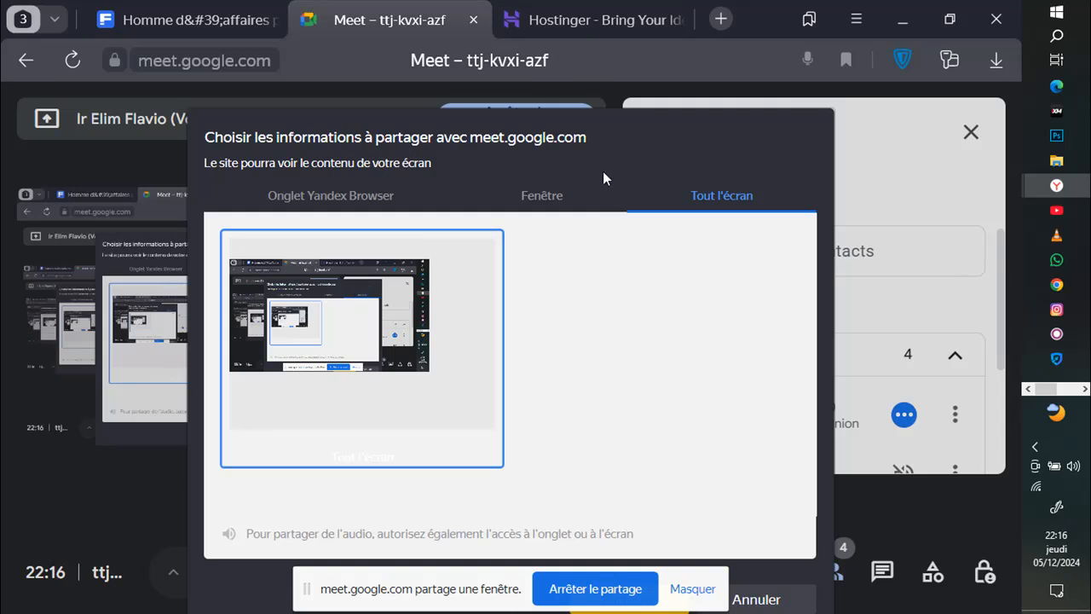
{"action": "left_click", "coordinate": [552, 192]}
{"action": "left_click", "coordinate": [697, 294]}
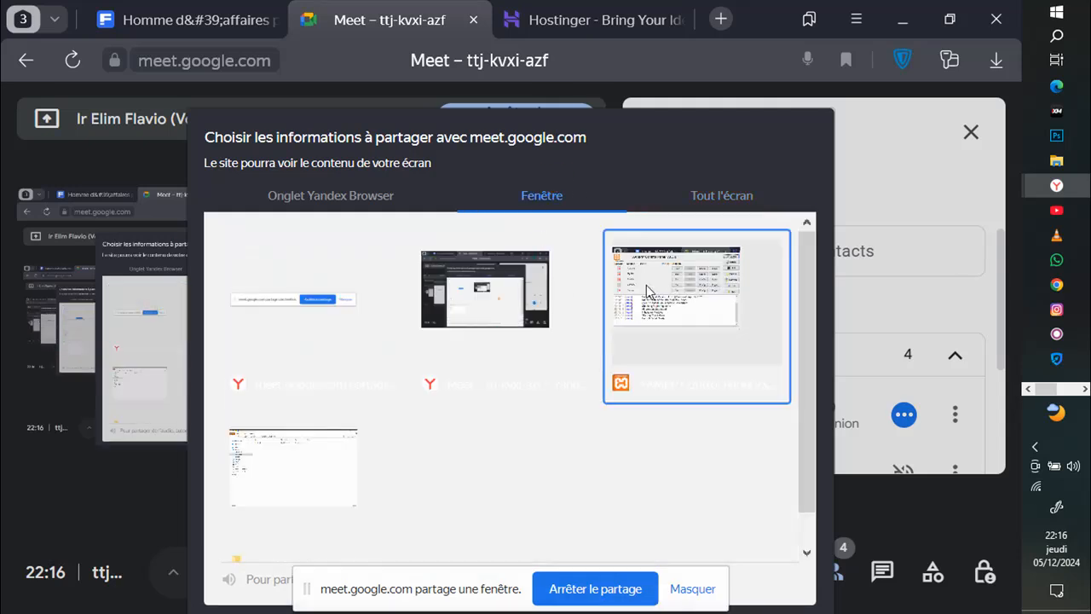
{"action": "left_click", "coordinate": [509, 294]}
{"action": "left_click", "coordinate": [292, 483]}
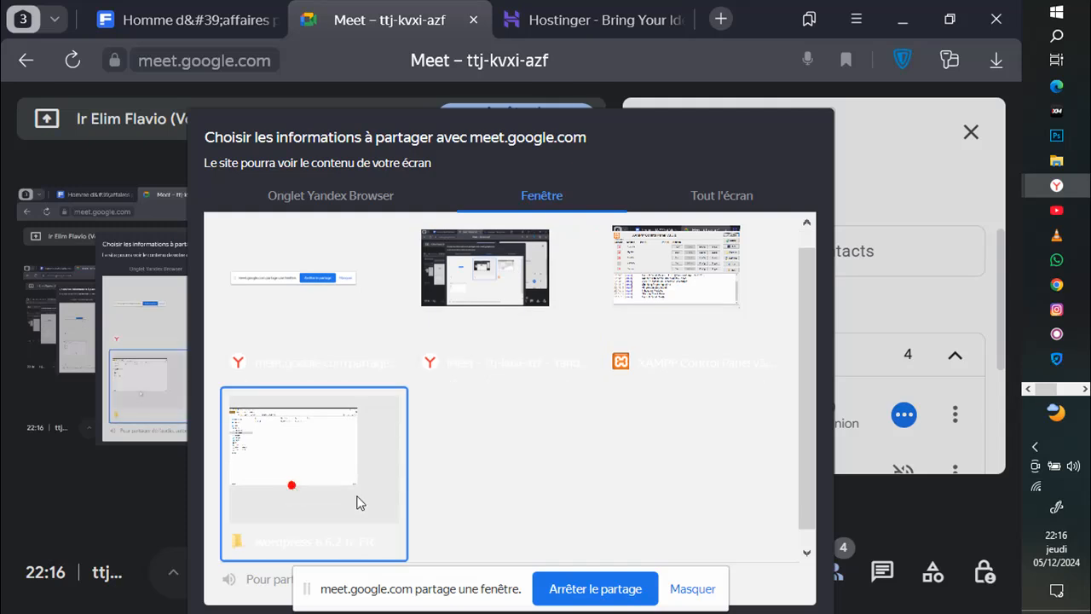
{"action": "left_click", "coordinate": [384, 477]}
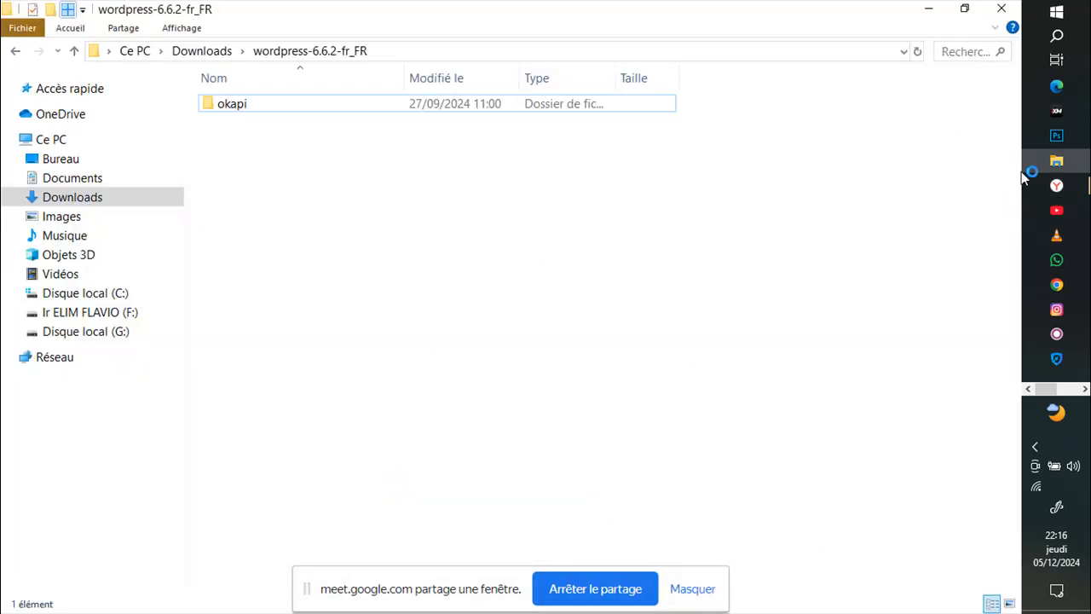
{"action": "mouse_move", "coordinate": [1061, 165]}
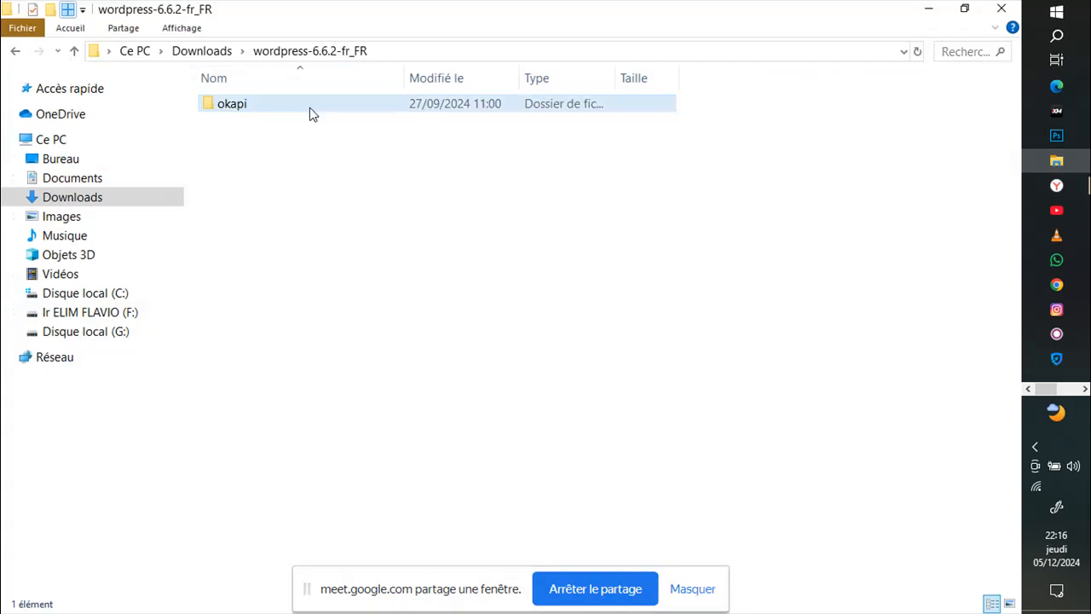
Step: Copy the okapi folder from Downloads\wordpress-6.6.2-fr_FR
{"action": "left_click", "coordinate": [90, 201]}
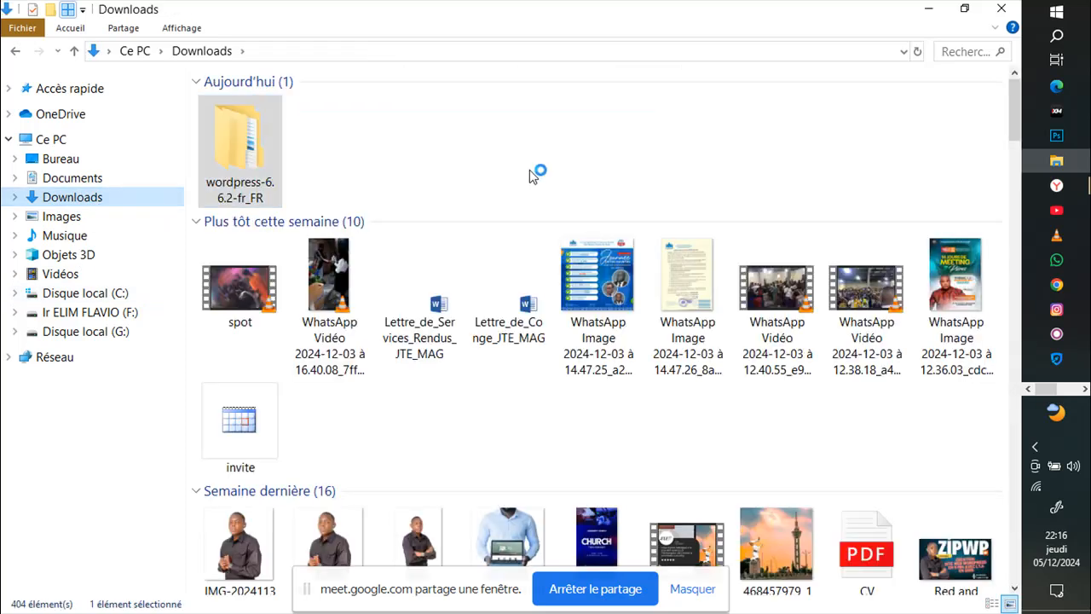
{"action": "double_click", "coordinate": [253, 180]}
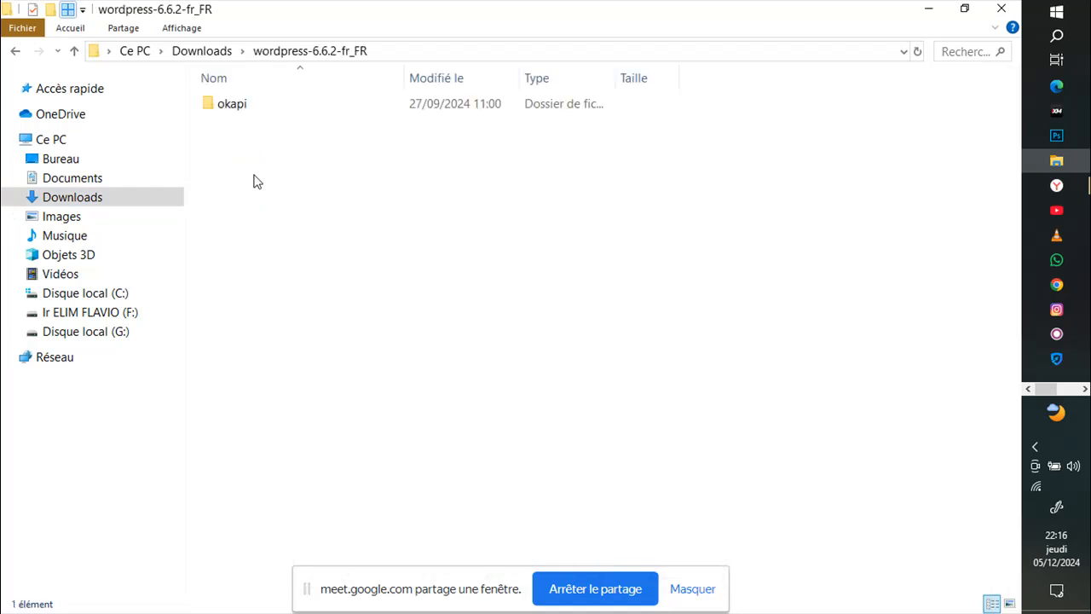
{"action": "double_click", "coordinate": [254, 108]}
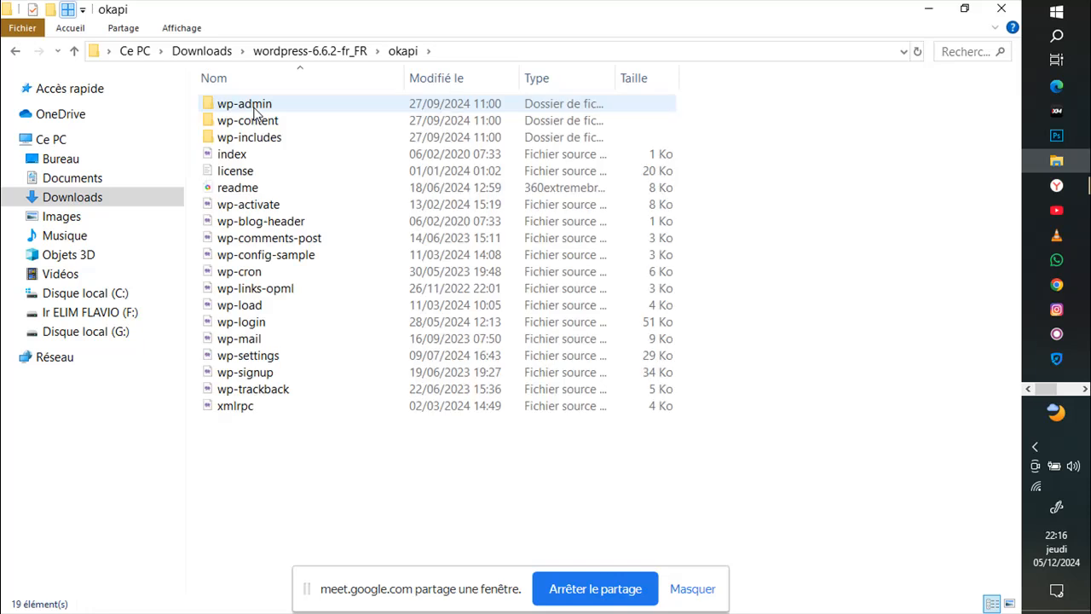
{"action": "left_click", "coordinate": [15, 52]}
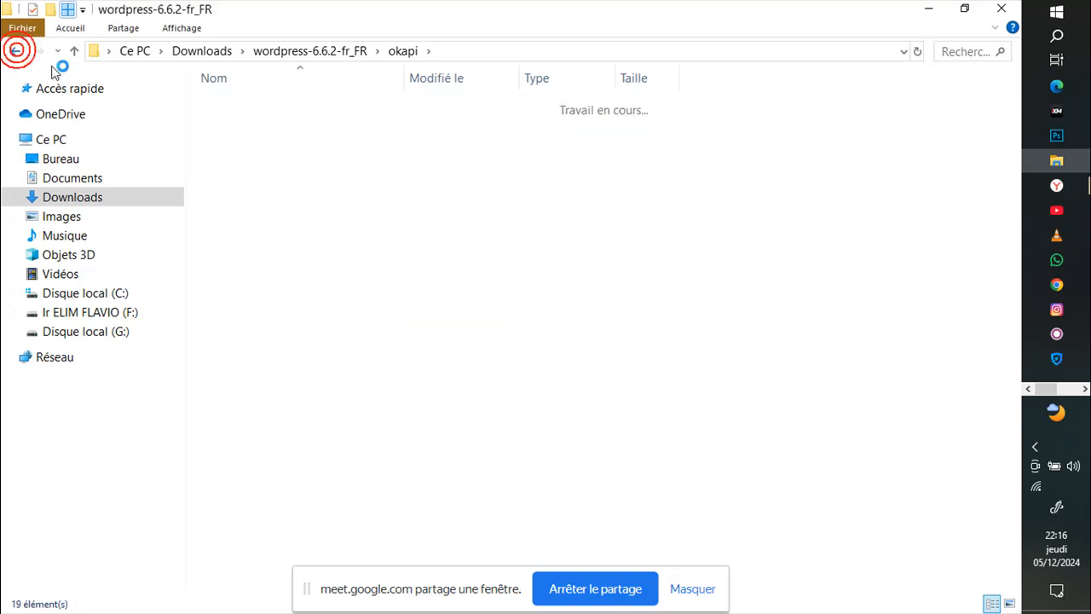
{"action": "right_click", "coordinate": [234, 109]}
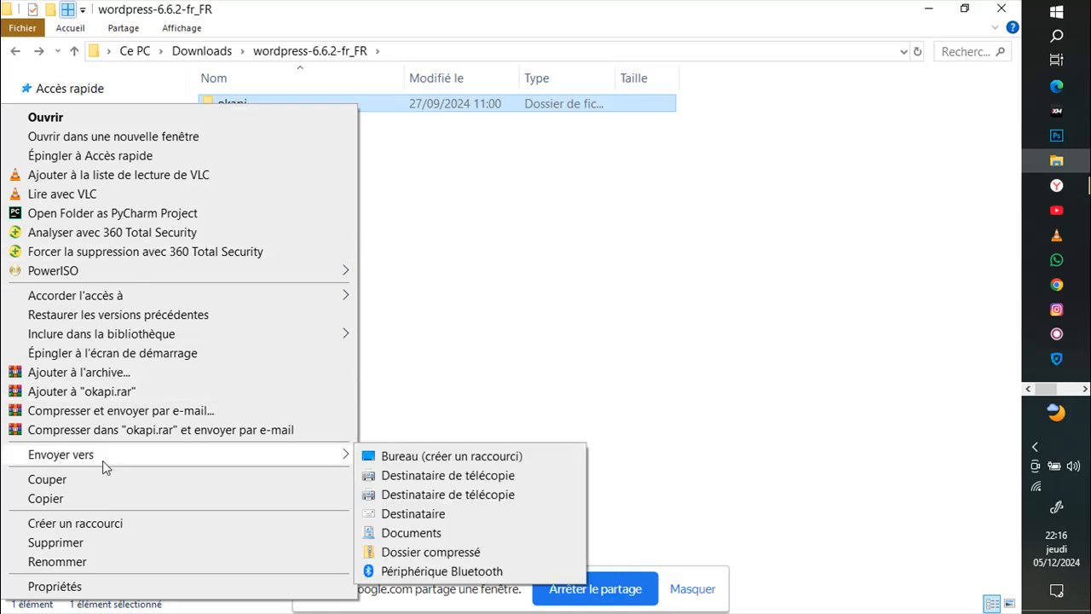
{"action": "left_click", "coordinate": [115, 500]}
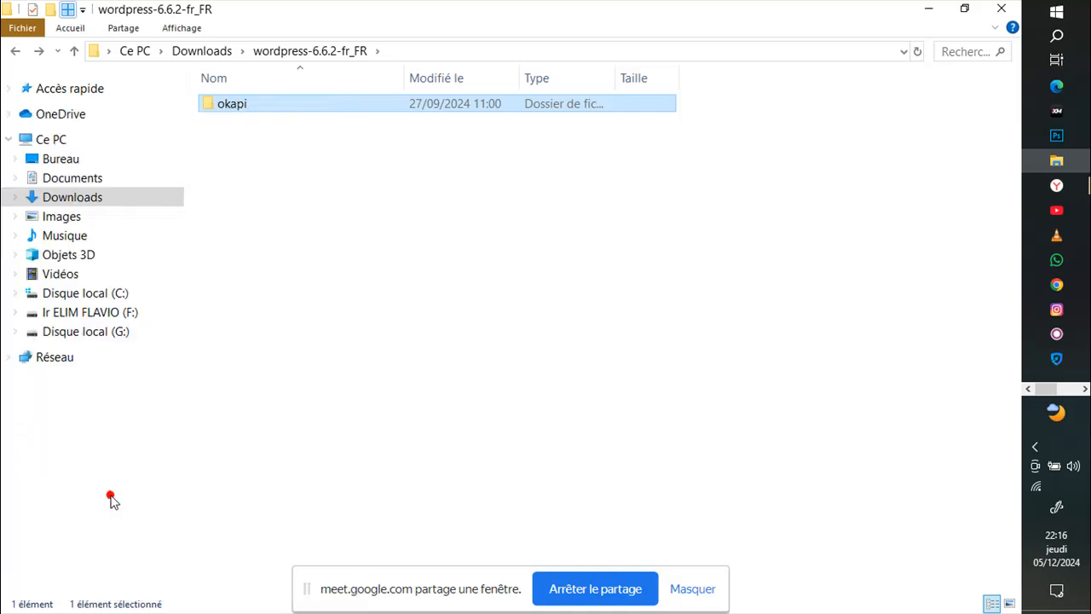
Step: Navigate to C:\xampp\htdocs and paste the copied folder there
{"action": "left_click", "coordinate": [92, 297]}
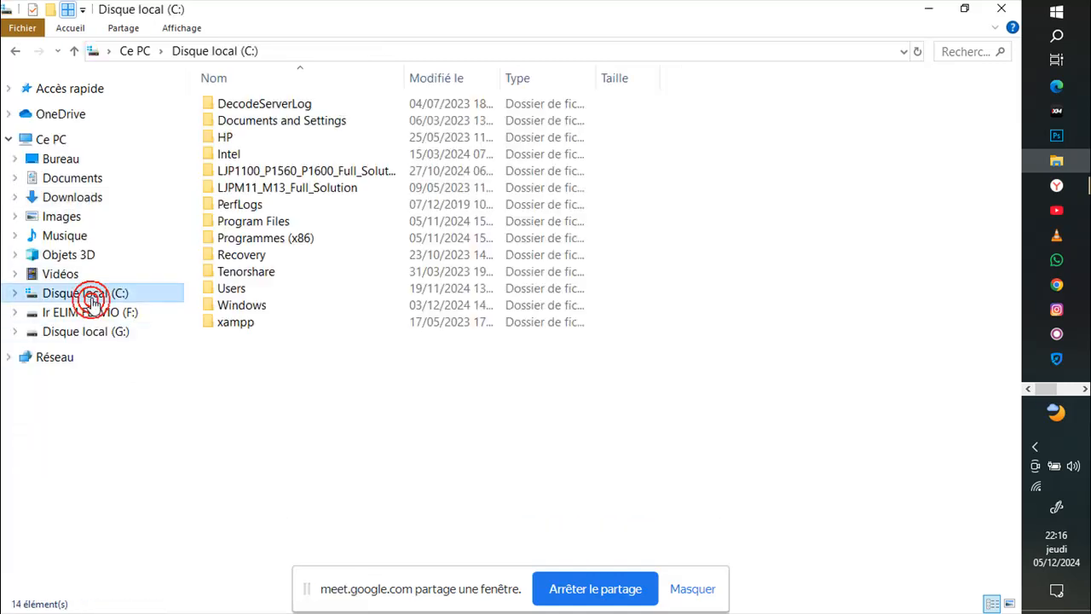
{"action": "double_click", "coordinate": [244, 330]}
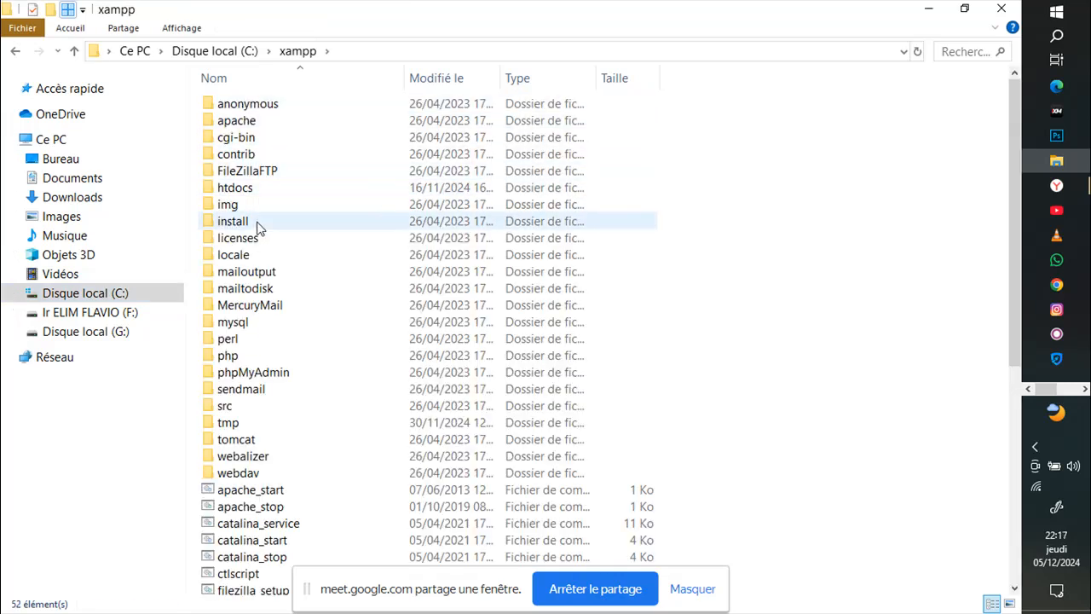
{"action": "double_click", "coordinate": [258, 197]}
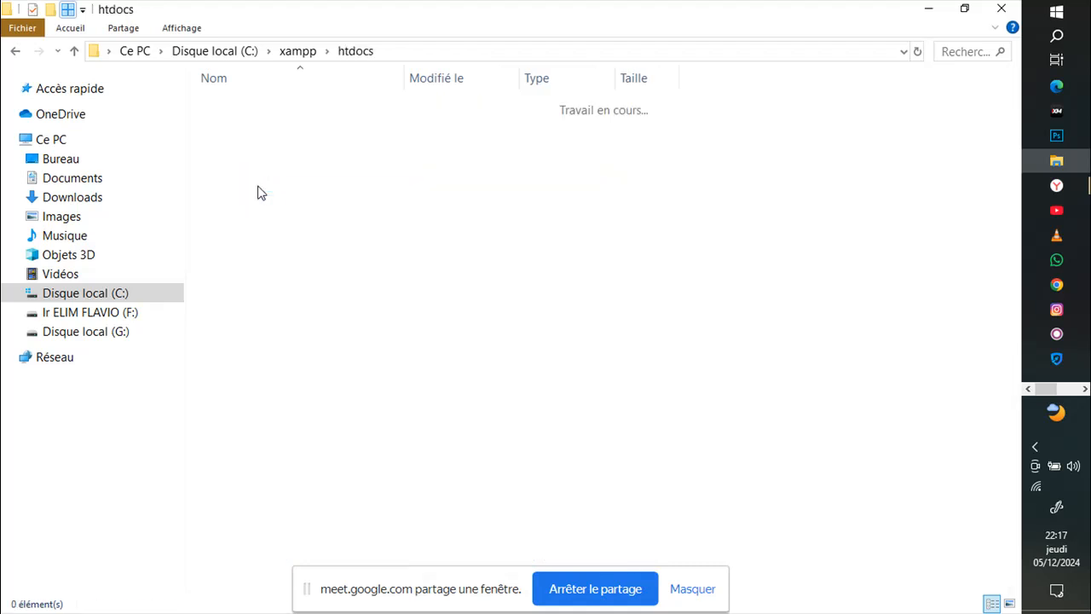
{"action": "left_click", "coordinate": [290, 365]}
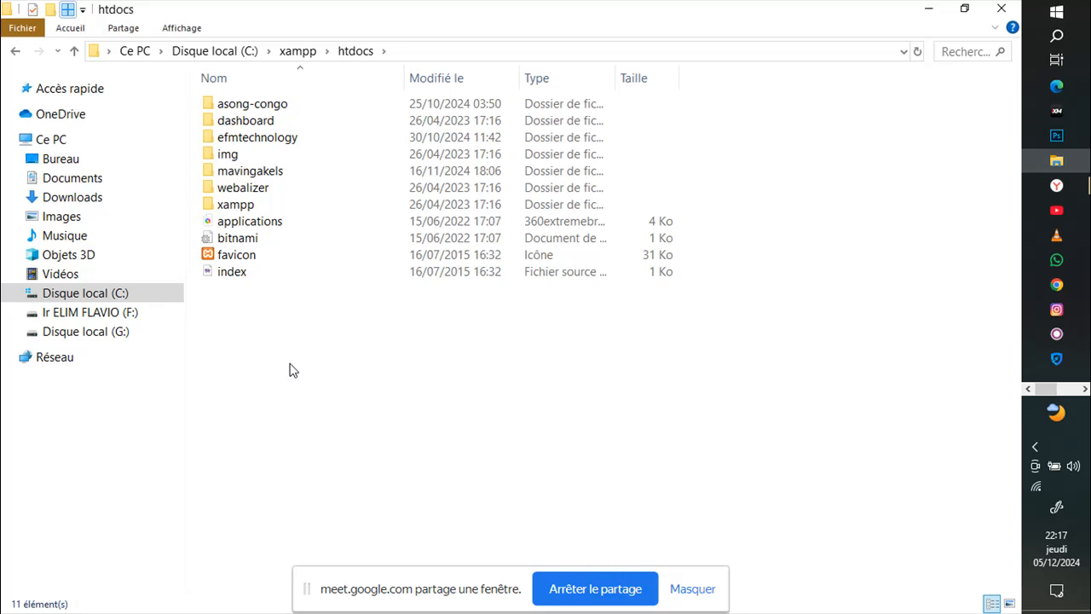
{"action": "key", "text": "ctrl+v"}
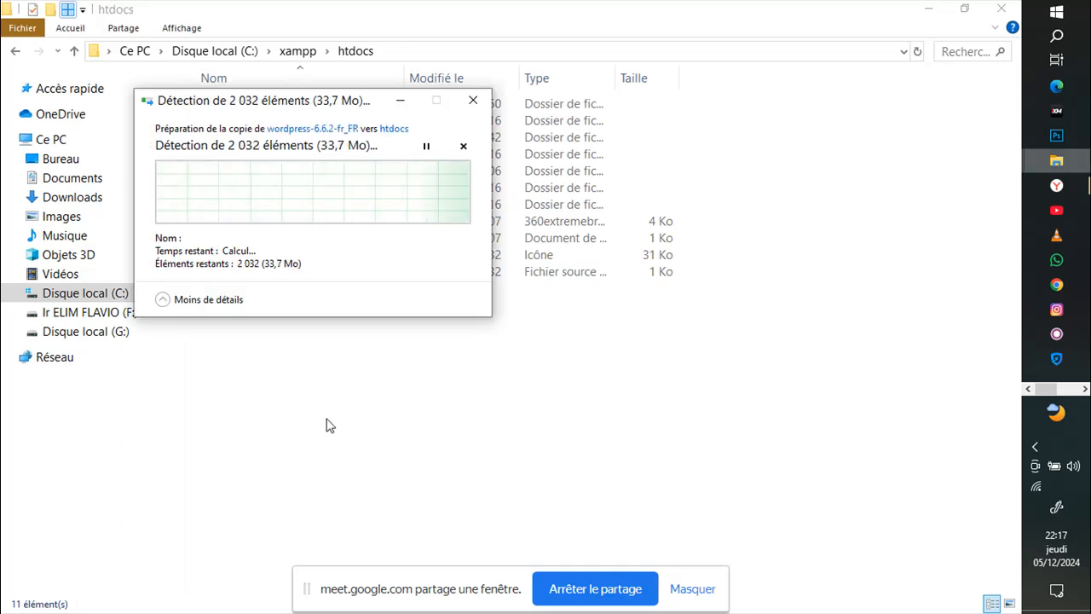
Step: Glance at the Meet call, then bring the copy progress window forward
{"action": "mouse_move", "coordinate": [1055, 185]}
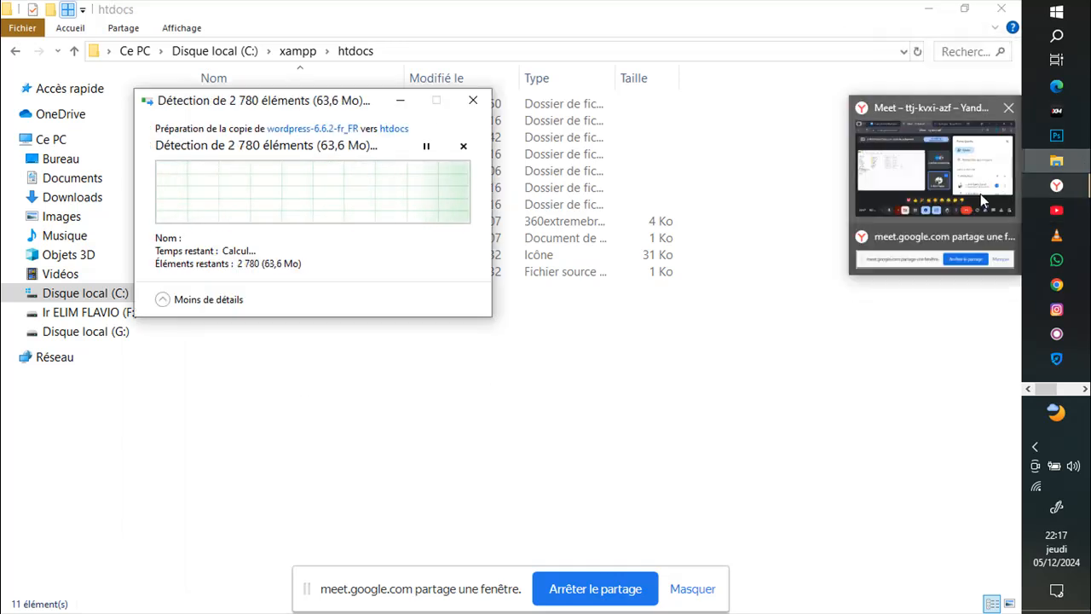
{"action": "left_click", "coordinate": [982, 197]}
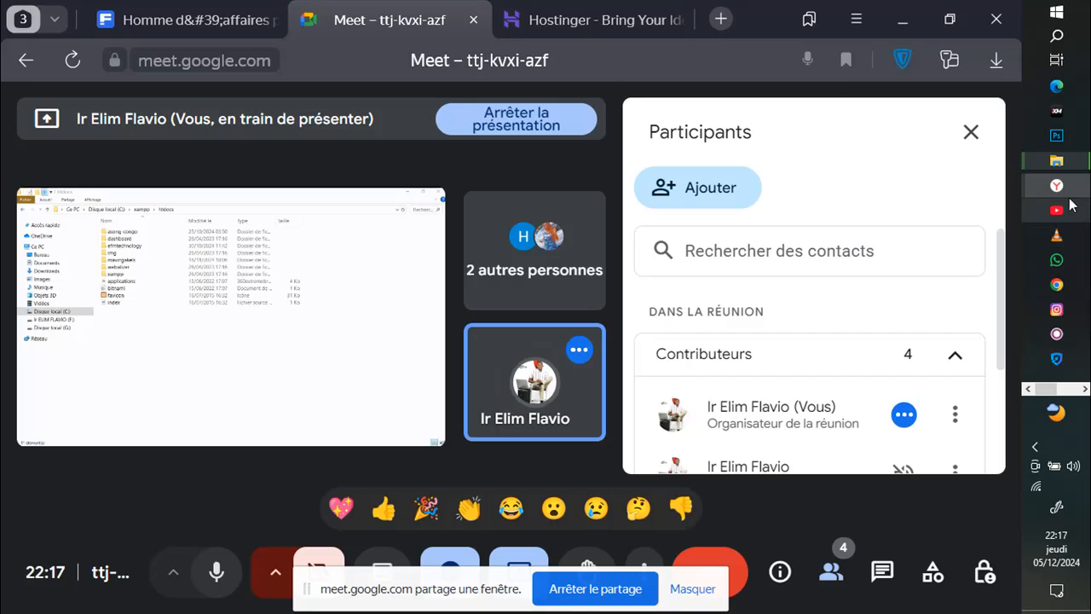
{"action": "mouse_move", "coordinate": [1063, 174]}
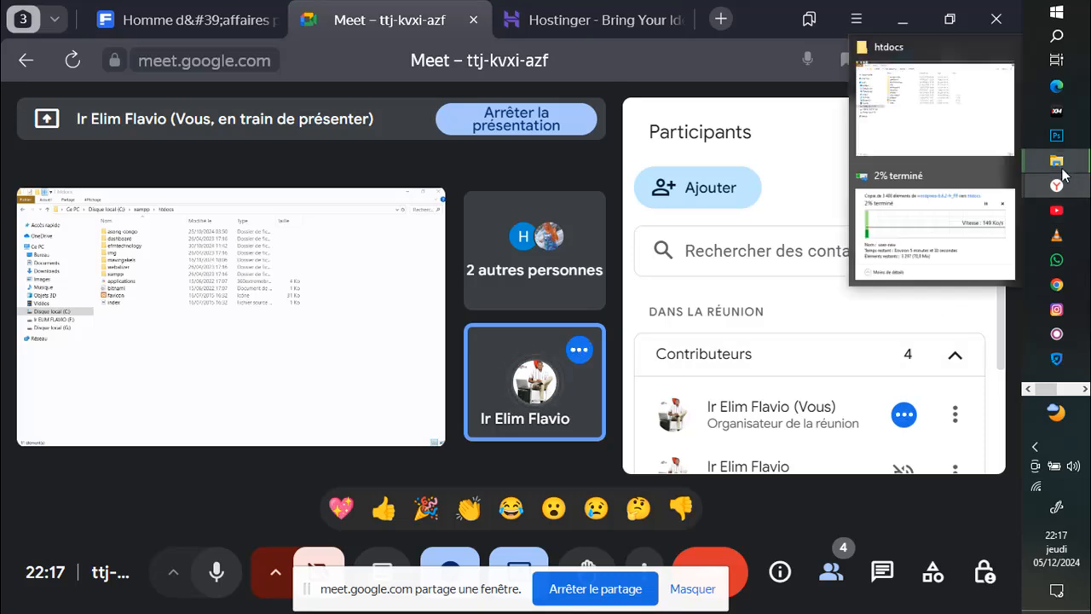
{"action": "left_click", "coordinate": [955, 243]}
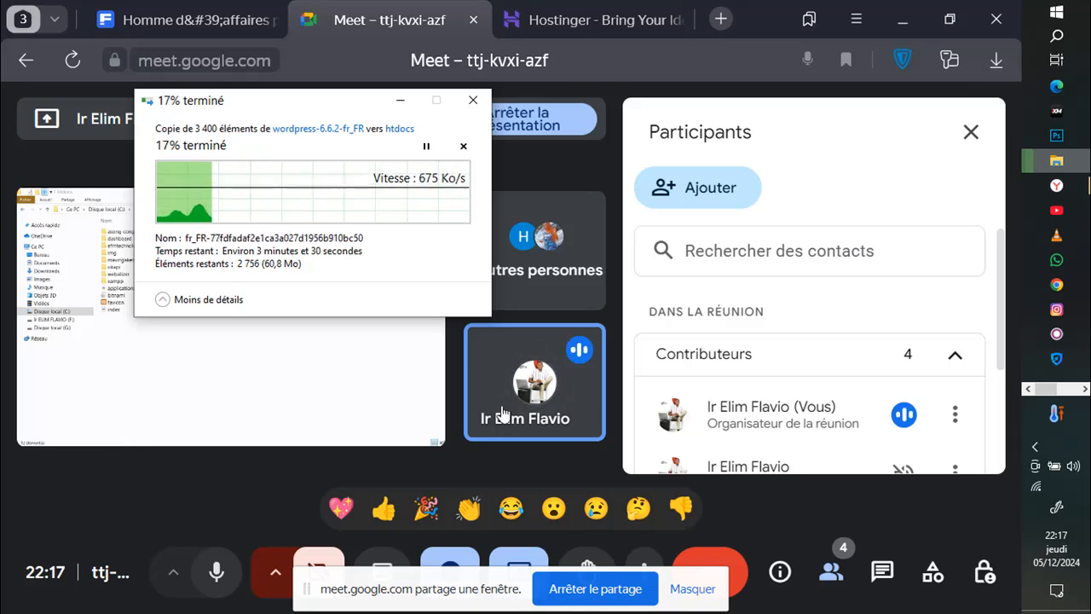
Step: Reopen C:\xampp\htdocs to confirm the okapi folder, then return to the Meet call
{"action": "mouse_move", "coordinate": [1057, 163]}
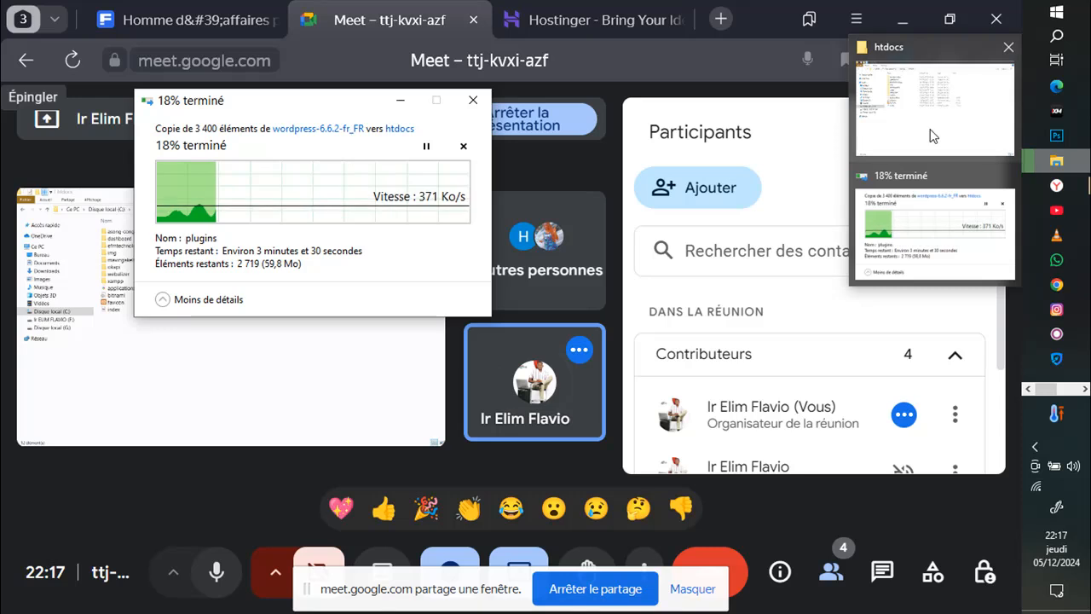
{"action": "left_click", "coordinate": [929, 131]}
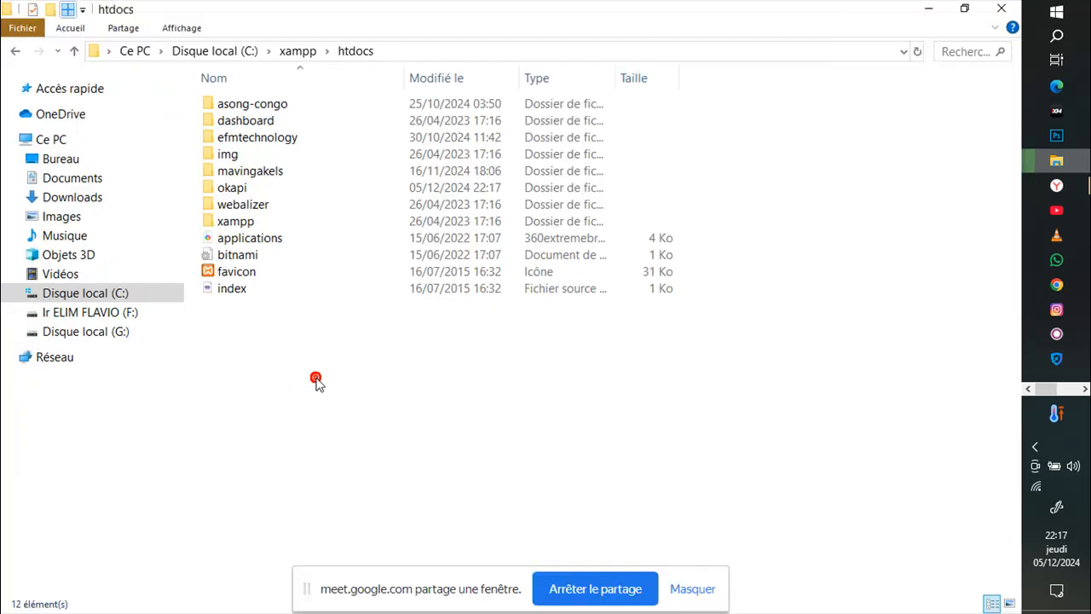
{"action": "left_click", "coordinate": [77, 298]}
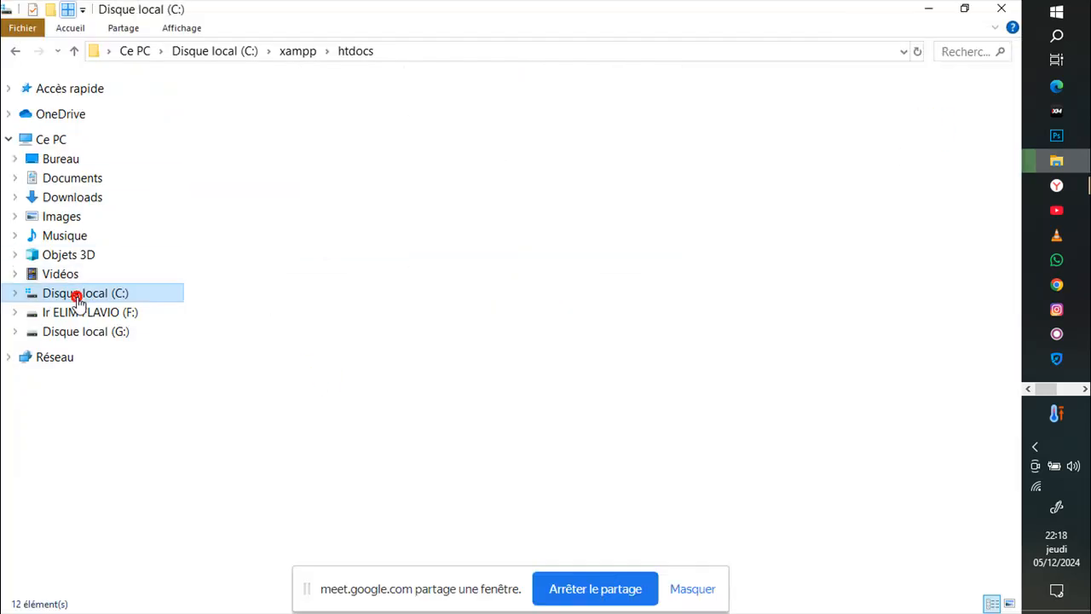
{"action": "double_click", "coordinate": [243, 322]}
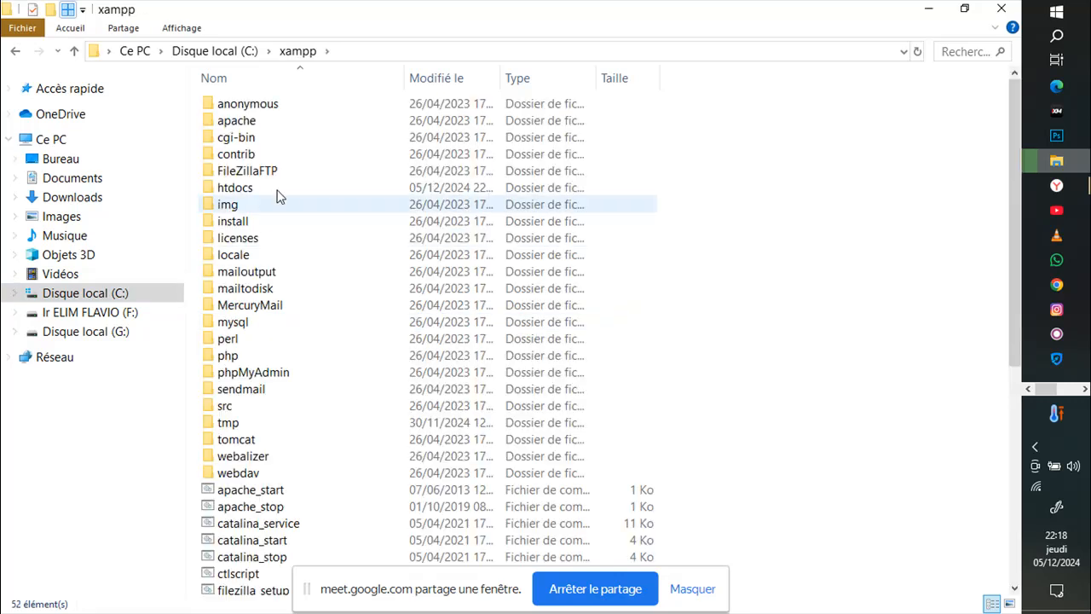
{"action": "left_click", "coordinate": [262, 195]}
{"action": "double_click", "coordinate": [263, 195]}
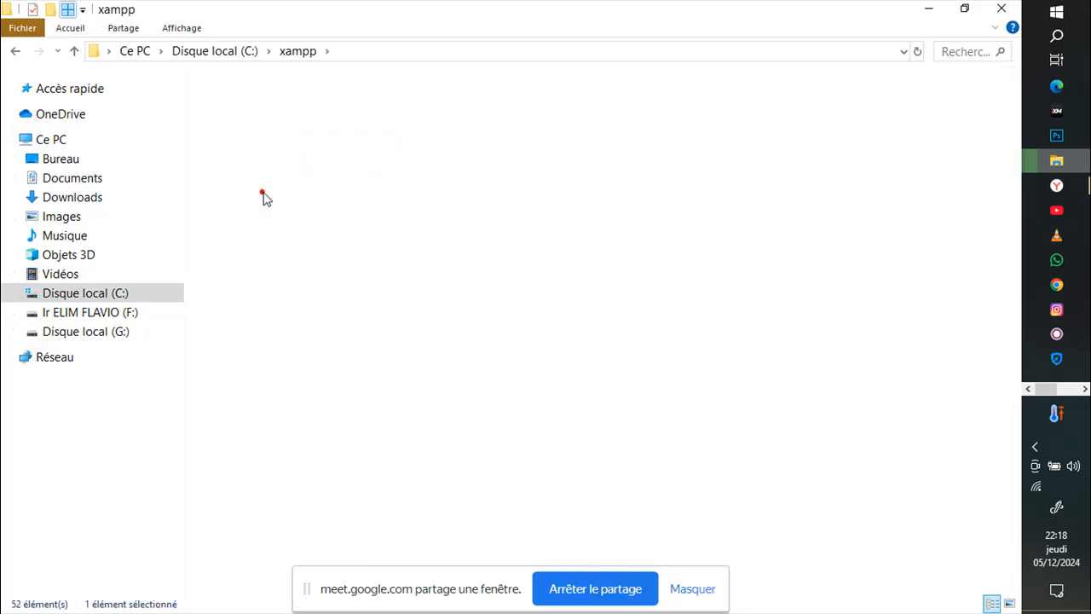
{"action": "mouse_move", "coordinate": [1050, 173]}
{"action": "left_click", "coordinate": [938, 230]}
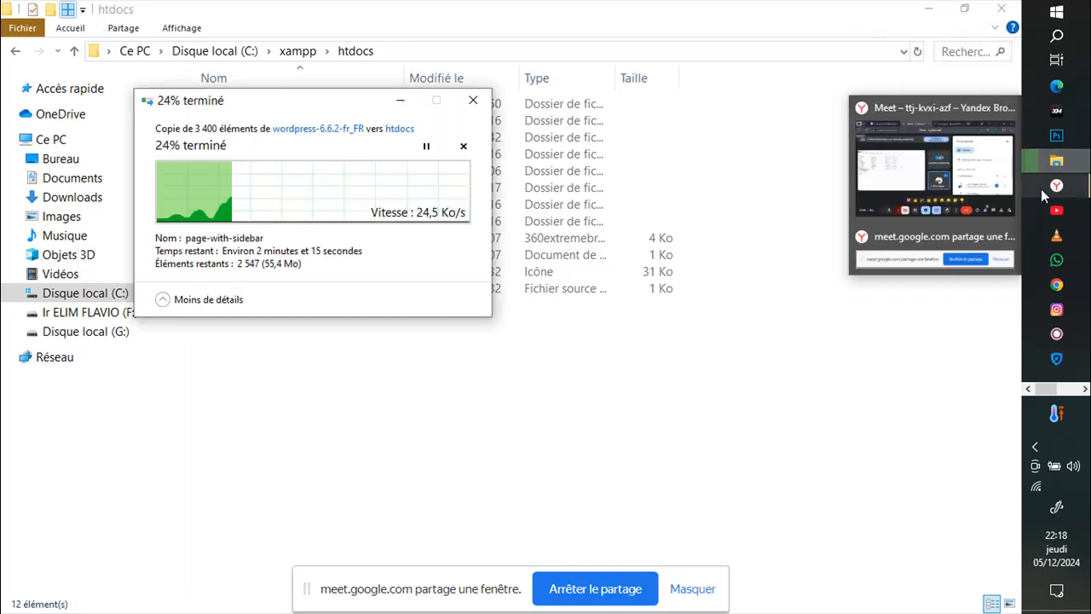
{"action": "left_click", "coordinate": [935, 162]}
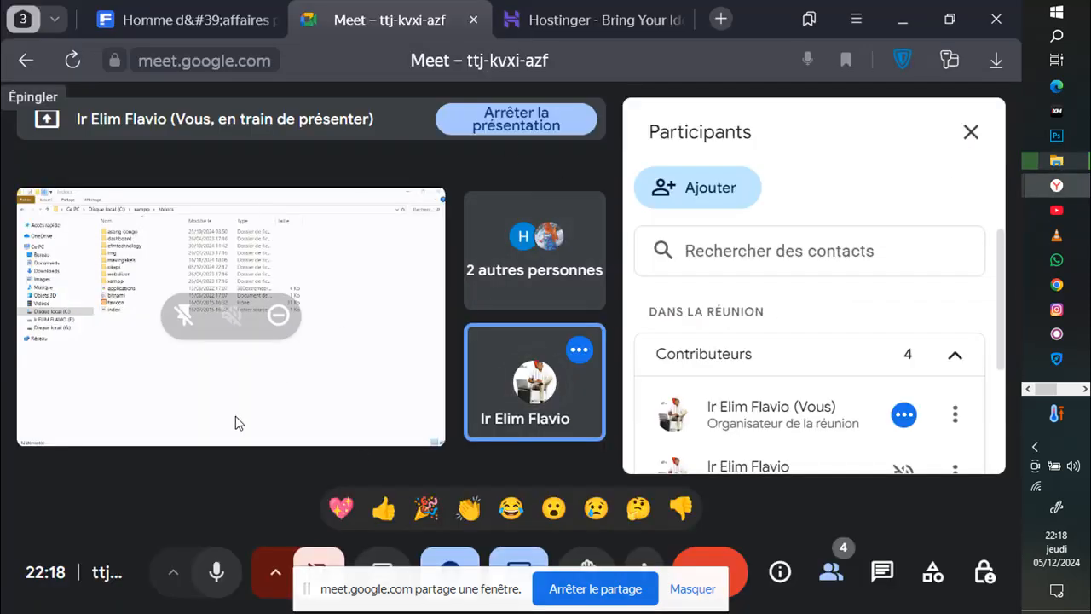
Step: Switch the Meet presentation to share the entire screen (Tout l'écran)
{"action": "left_click", "coordinate": [514, 564]}
{"action": "left_click", "coordinate": [537, 450]}
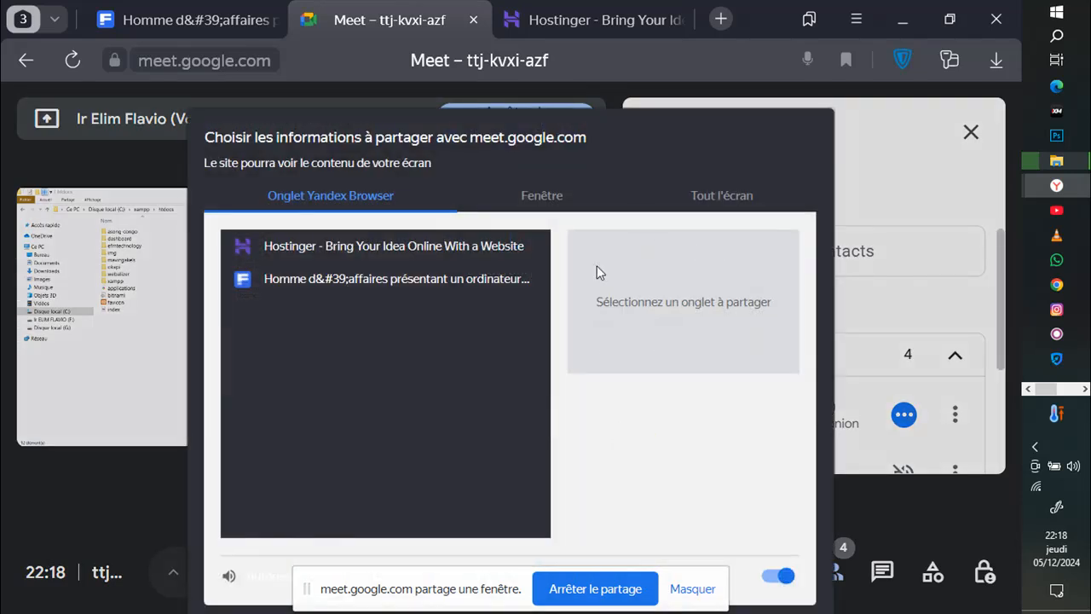
{"action": "left_click", "coordinate": [701, 195]}
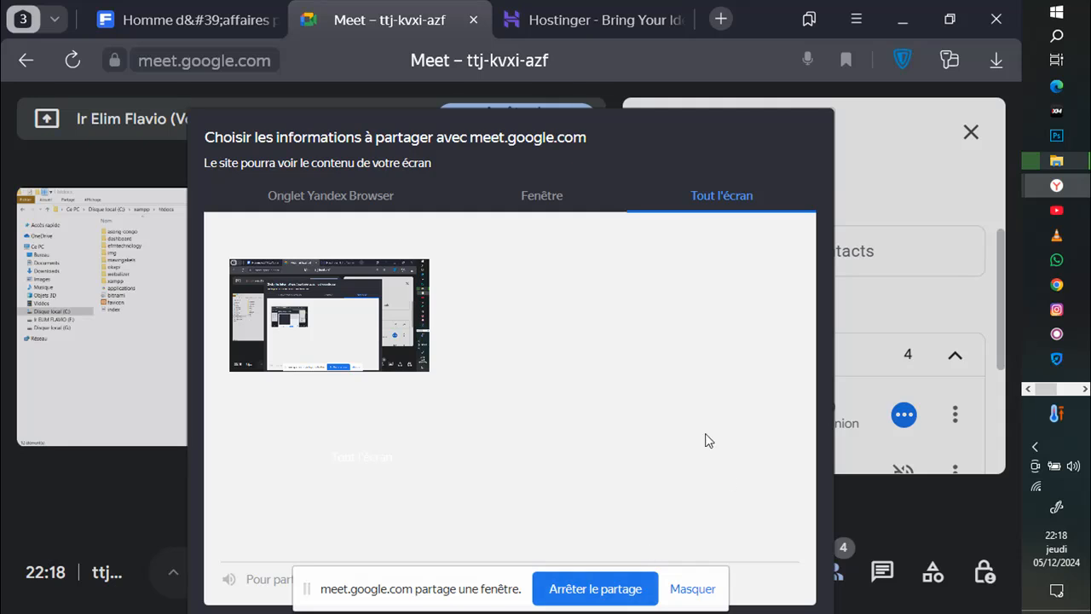
{"action": "left_click", "coordinate": [330, 290]}
{"action": "key", "text": "Return"}
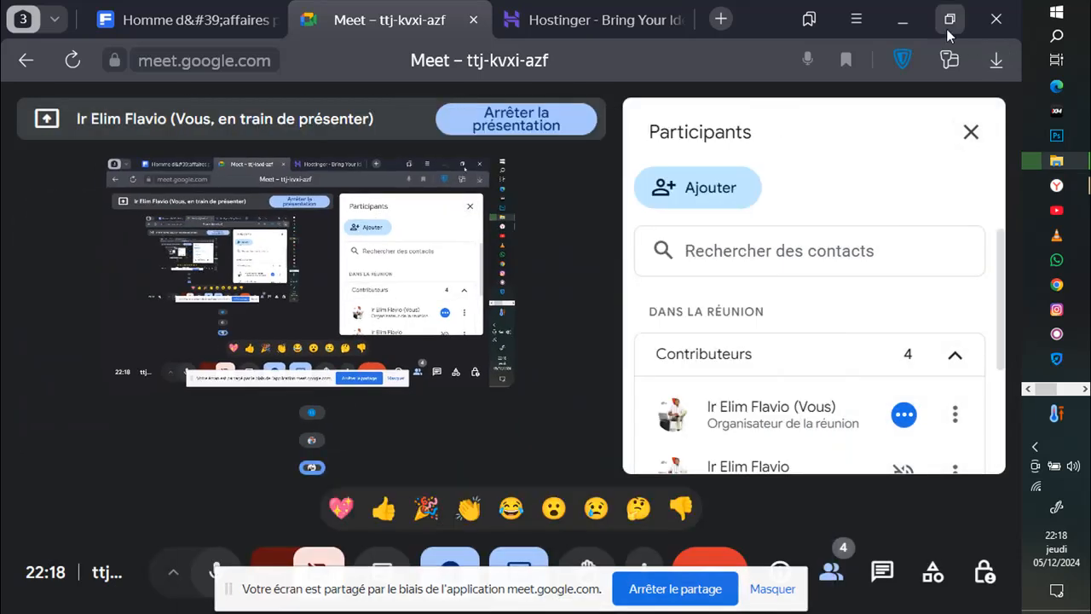
Step: Check the copy progress, then switch the browser to the Hostinger pricing tab
{"action": "left_click", "coordinate": [908, 28]}
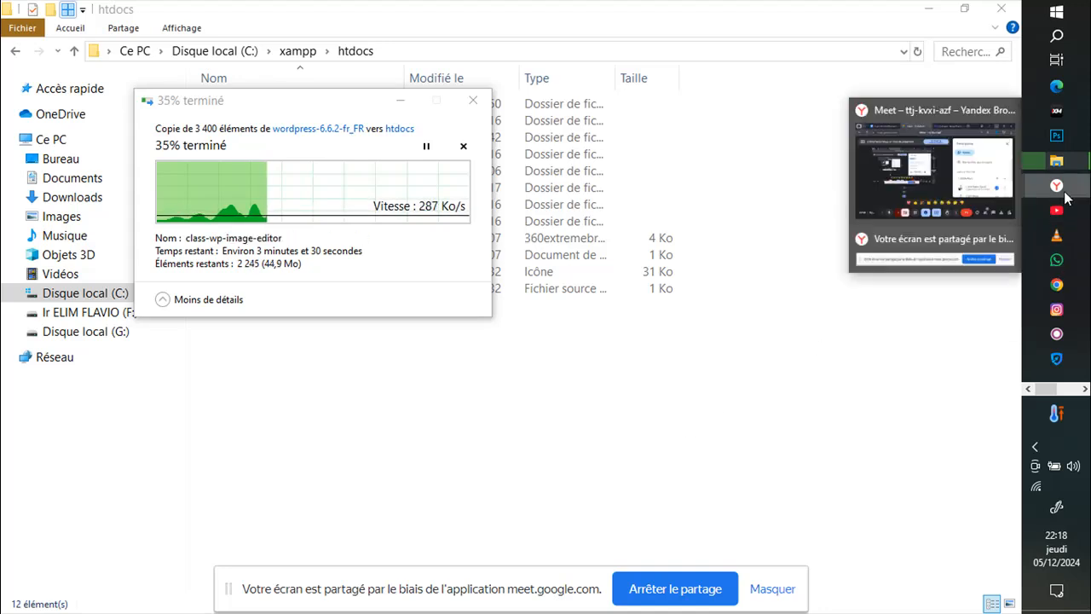
{"action": "left_click", "coordinate": [848, 213]}
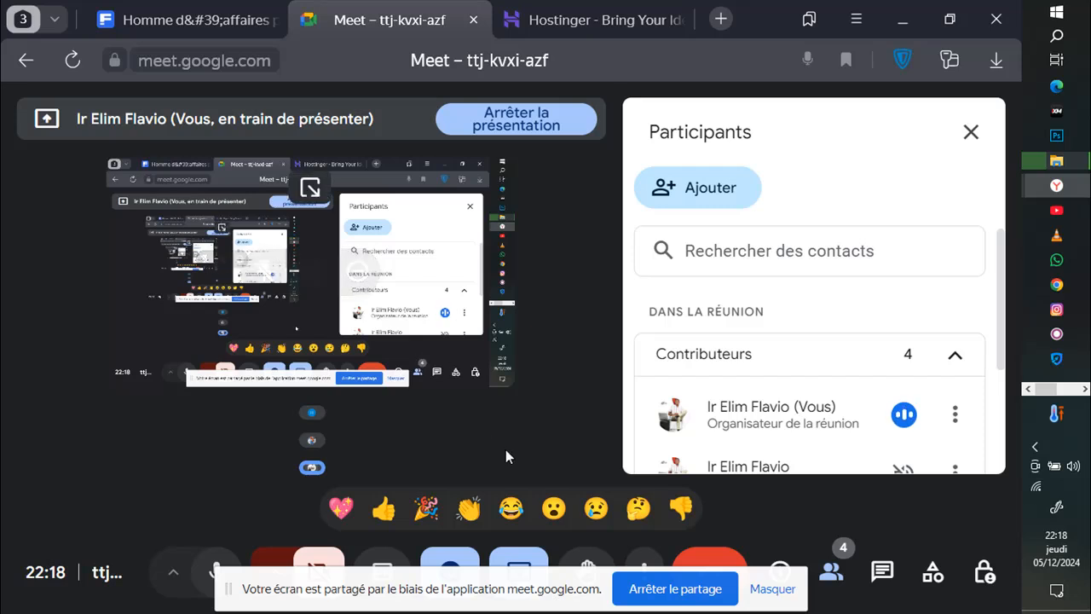
{"action": "scroll", "coordinate": [665, 347], "scroll_direction": "down", "scroll_amount": 2}
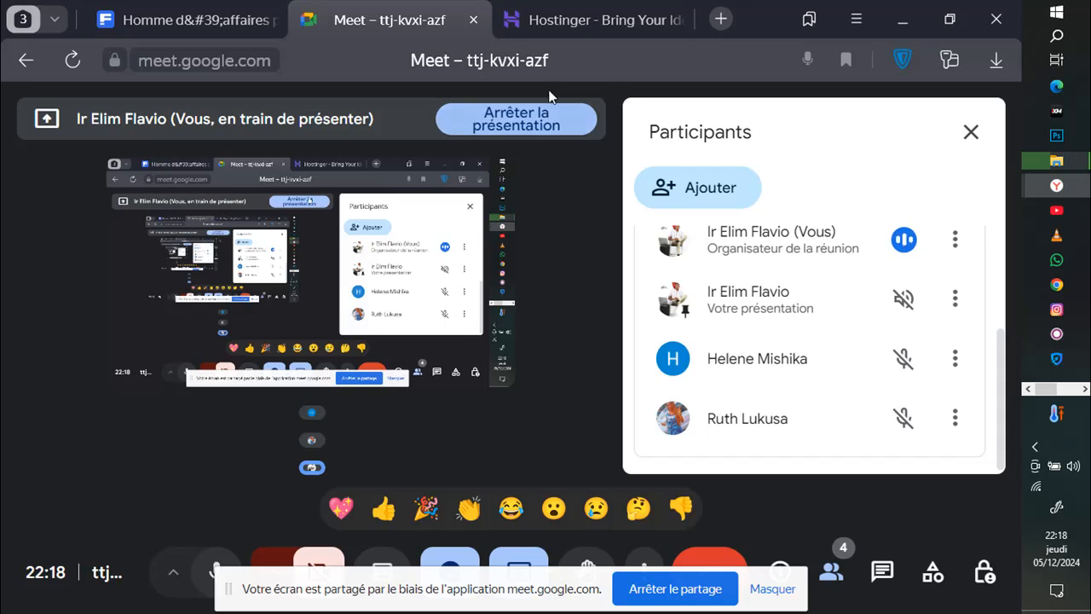
{"action": "left_click", "coordinate": [567, 28]}
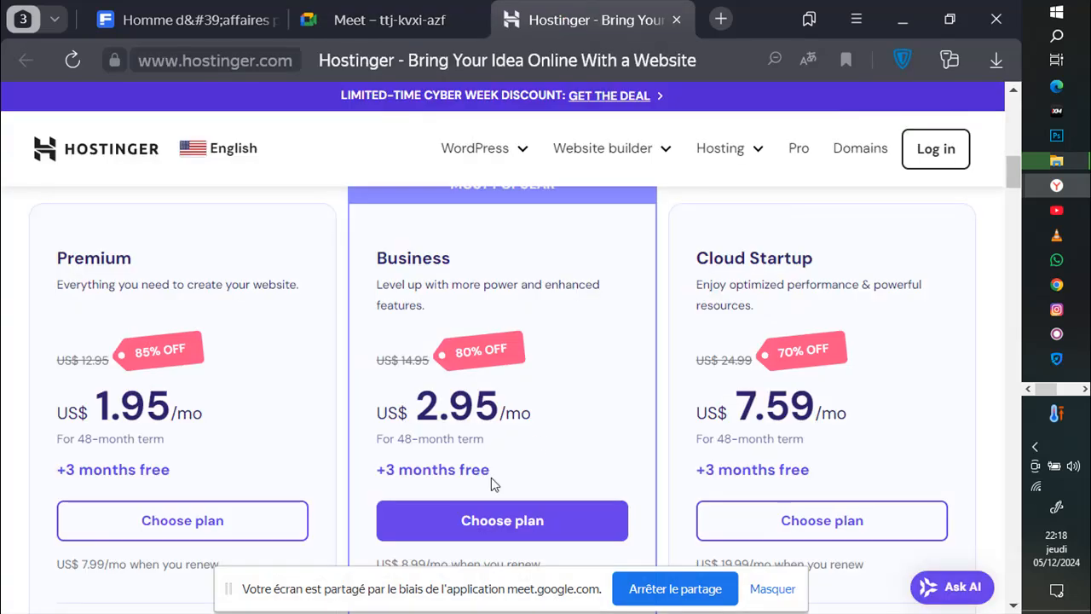
Step: Scroll through the pricing cards and pick the Premium plan at US$1.95/mo
{"action": "scroll", "coordinate": [576, 365], "scroll_direction": "down", "scroll_amount": 5}
{"action": "scroll", "coordinate": [577, 365], "scroll_direction": "down", "scroll_amount": 5}
{"action": "scroll", "coordinate": [577, 366], "scroll_direction": "up", "scroll_amount": 5}
{"action": "scroll", "coordinate": [578, 368], "scroll_direction": "up", "scroll_amount": 10}
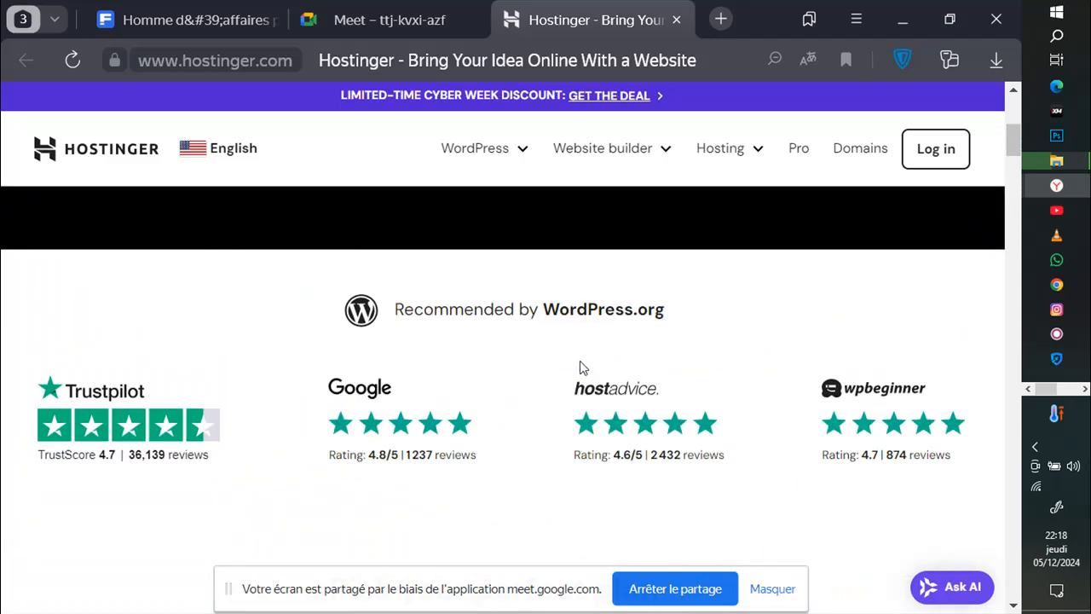
{"action": "scroll", "coordinate": [581, 367], "scroll_direction": "up", "scroll_amount": 4}
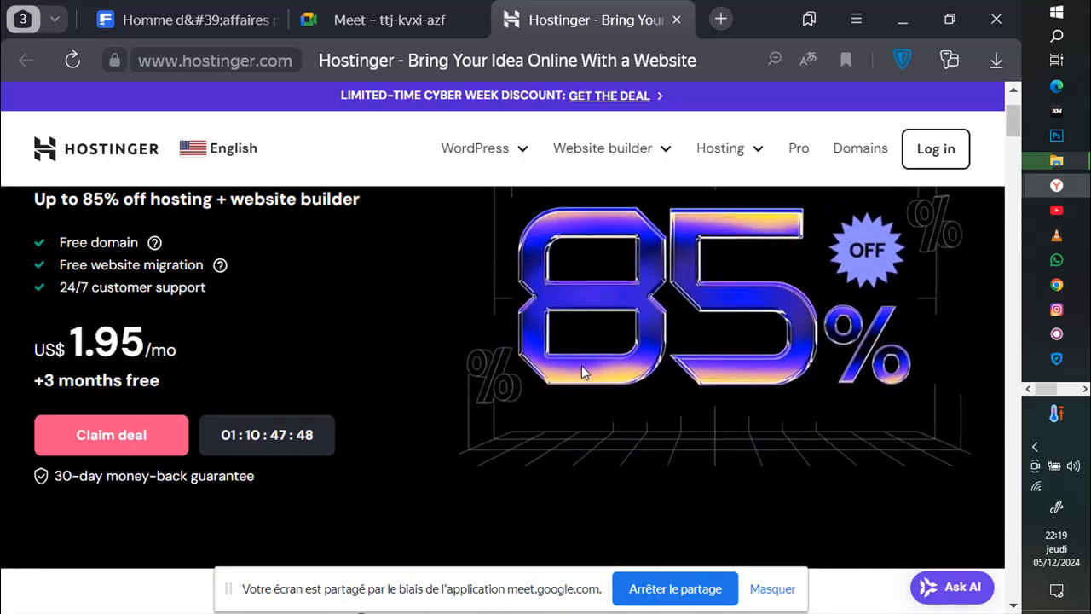
{"action": "scroll", "coordinate": [581, 364], "scroll_direction": "up", "scroll_amount": 1}
{"action": "scroll", "coordinate": [581, 366], "scroll_direction": "down", "scroll_amount": 5}
{"action": "scroll", "coordinate": [583, 367], "scroll_direction": "down", "scroll_amount": 3}
{"action": "scroll", "coordinate": [582, 361], "scroll_direction": "down", "scroll_amount": 6}
{"action": "scroll", "coordinate": [235, 331], "scroll_direction": "up", "scroll_amount": 5}
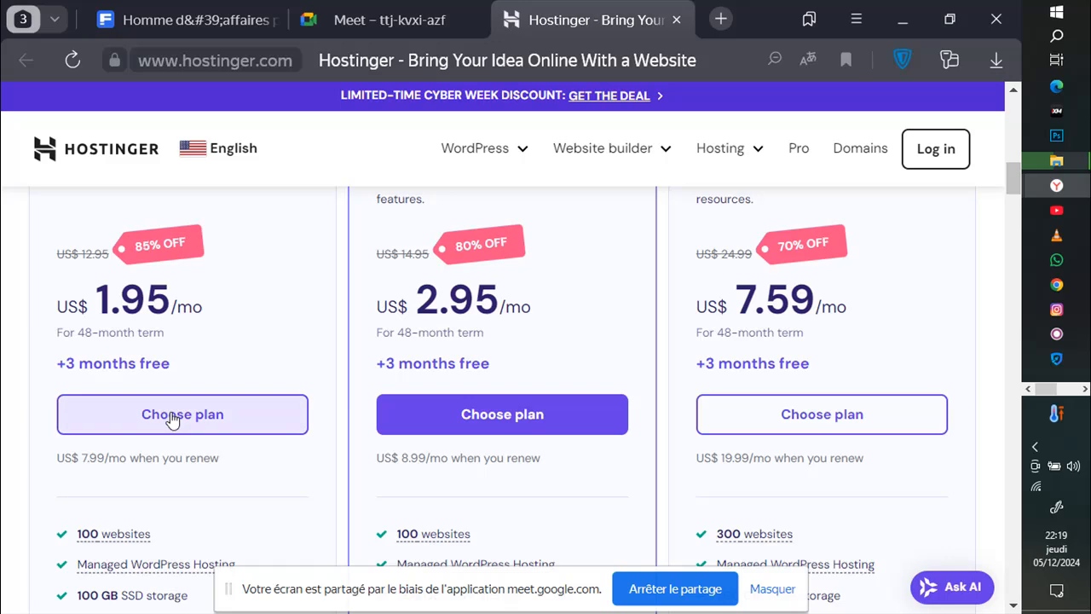
{"action": "scroll", "coordinate": [171, 416], "scroll_direction": "up", "scroll_amount": 2}
{"action": "scroll", "coordinate": [175, 464], "scroll_direction": "down", "scroll_amount": 1}
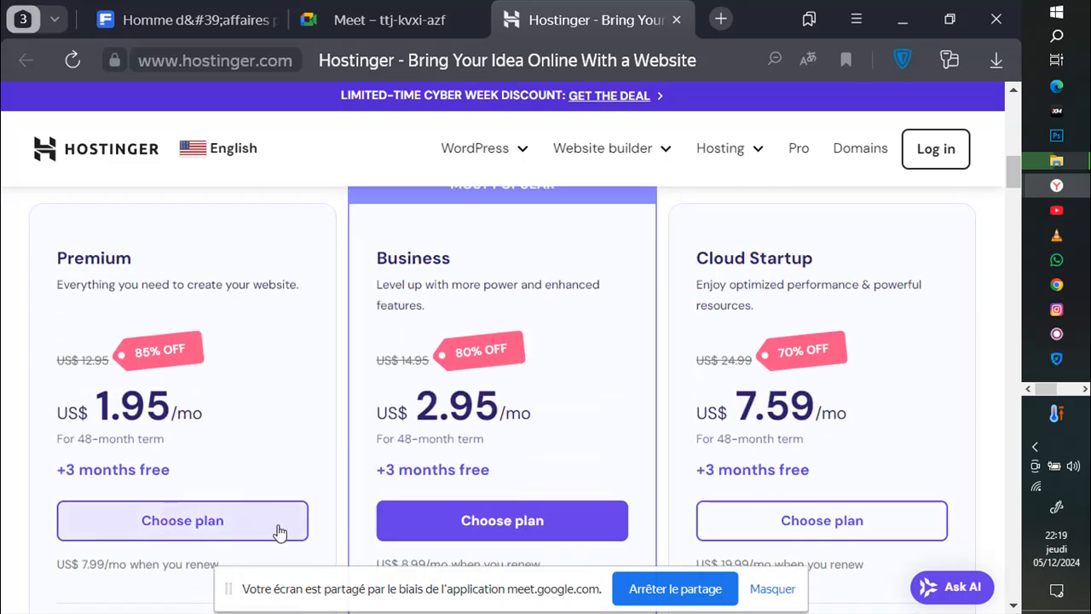
{"action": "left_click", "coordinate": [192, 526]}
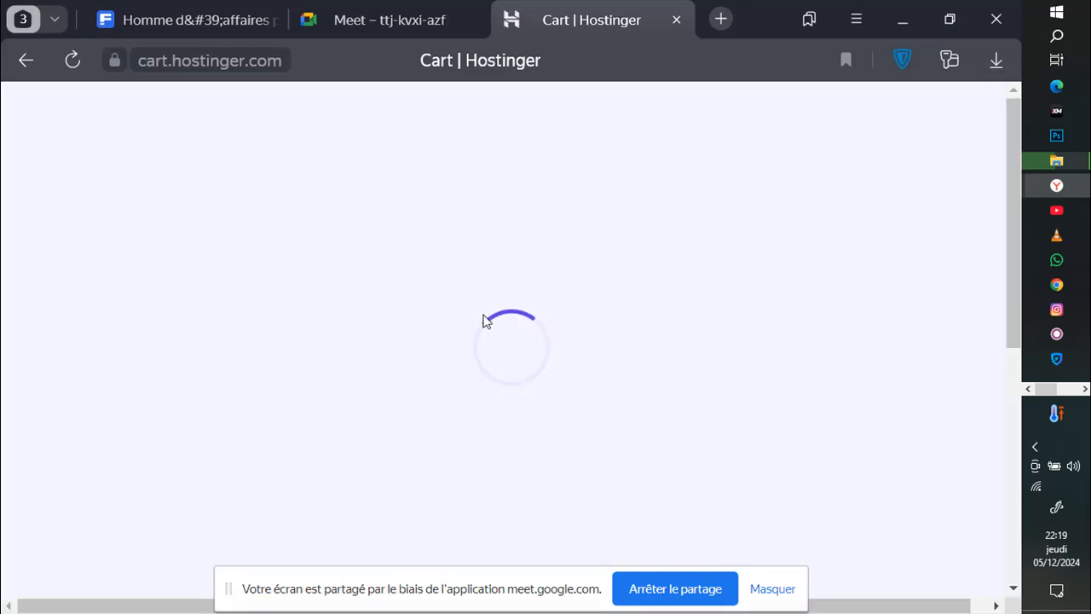
Step: Set the Premium Web Hosting period to 12 months (US$ 29.40 subtotal), then go back to Meet
{"action": "scroll", "coordinate": [533, 388], "scroll_direction": "down", "scroll_amount": 5}
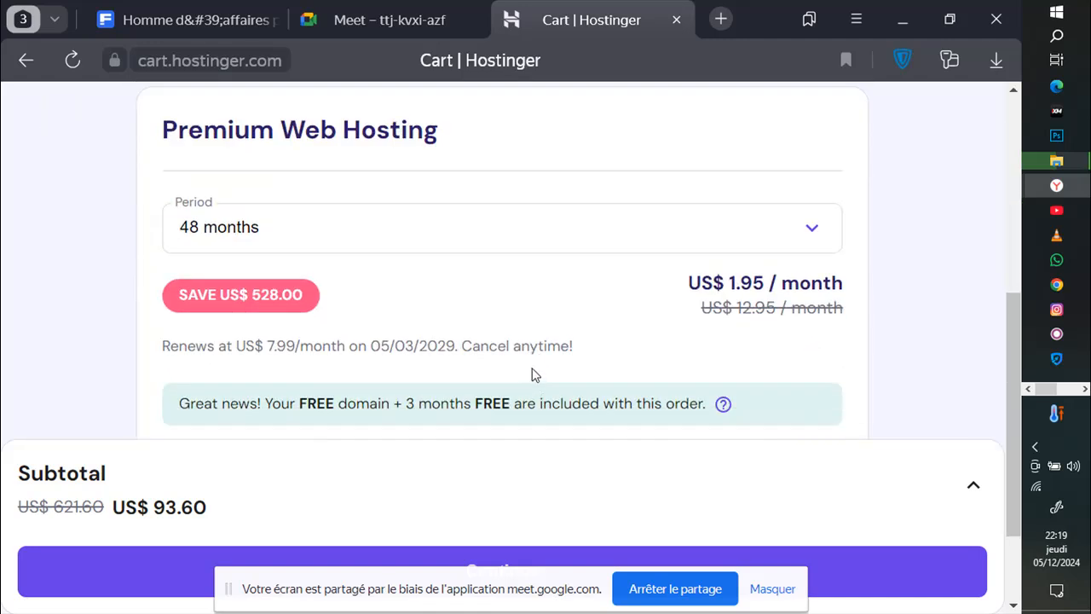
{"action": "left_click", "coordinate": [806, 231]}
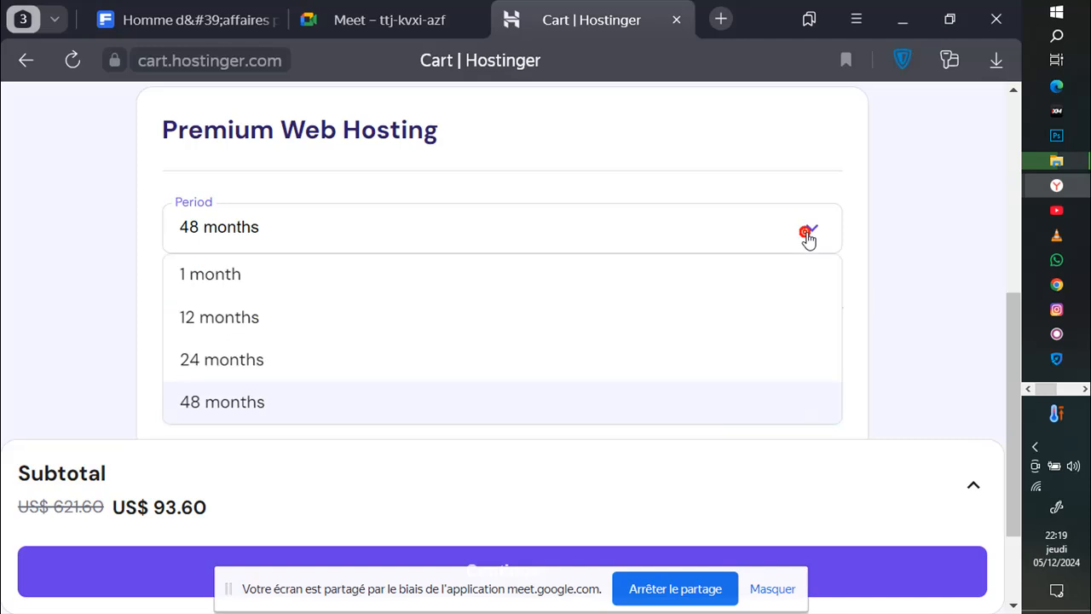
{"action": "left_click", "coordinate": [523, 323]}
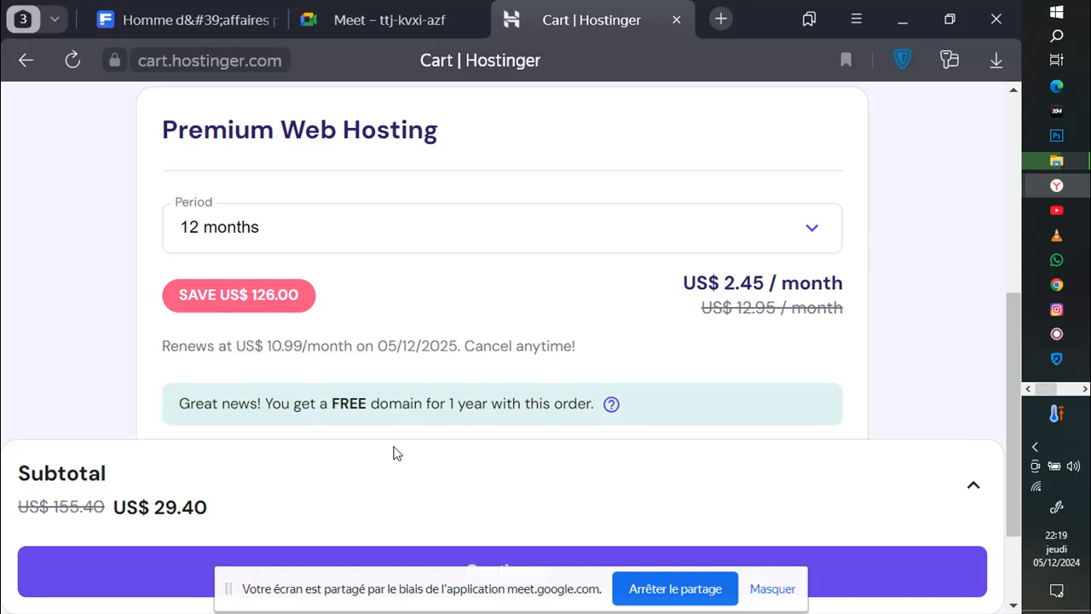
{"action": "left_click", "coordinate": [387, 29]}
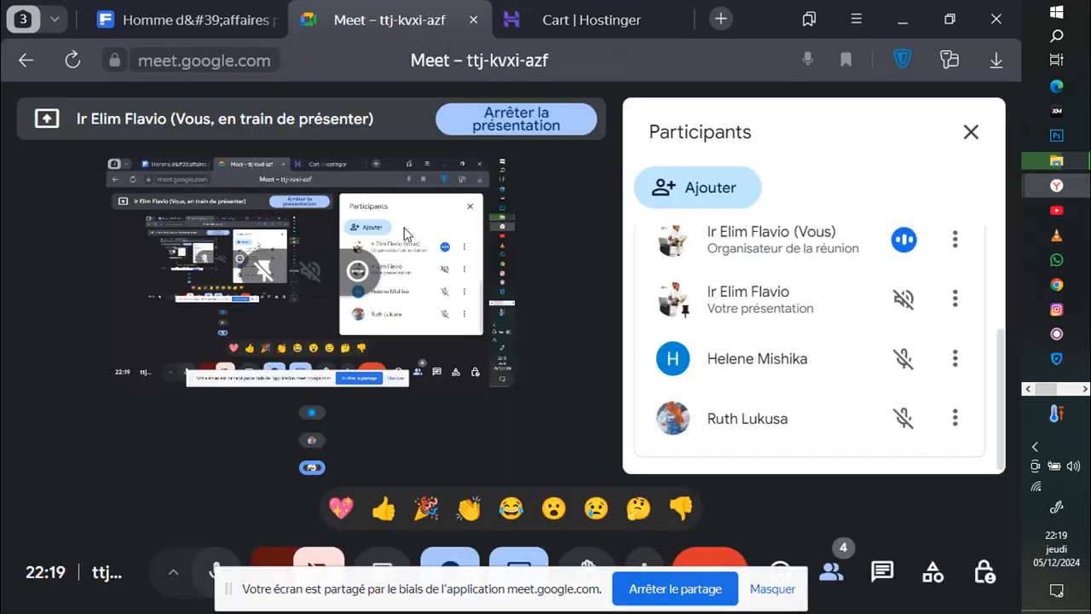
Step: Switch from the Meet participants list to the Cart | Hostinger tab
{"action": "scroll", "coordinate": [704, 314], "scroll_direction": "up", "scroll_amount": 3}
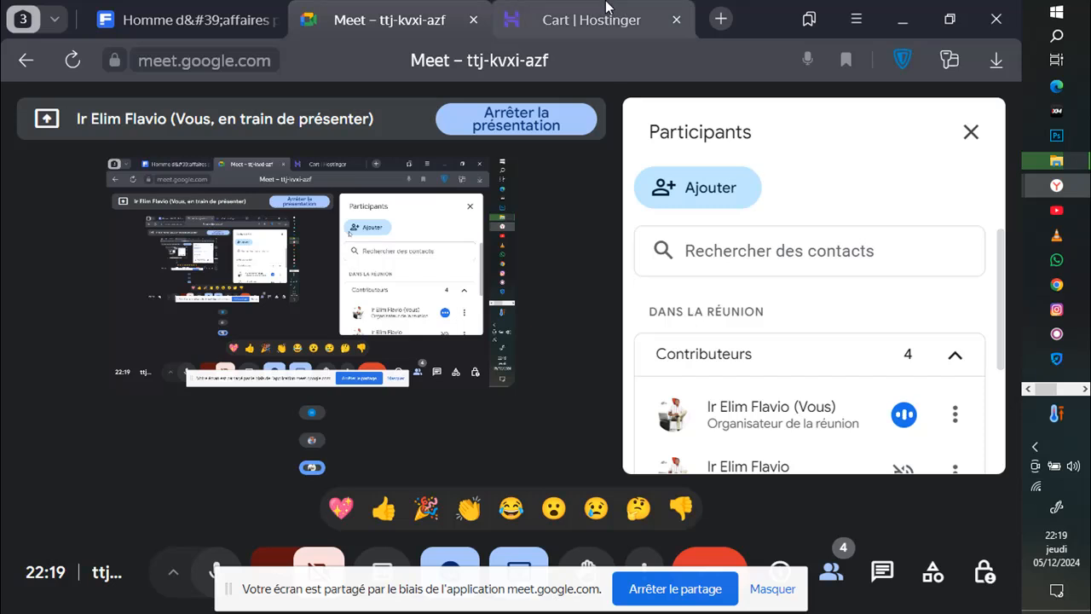
{"action": "left_click", "coordinate": [567, 20]}
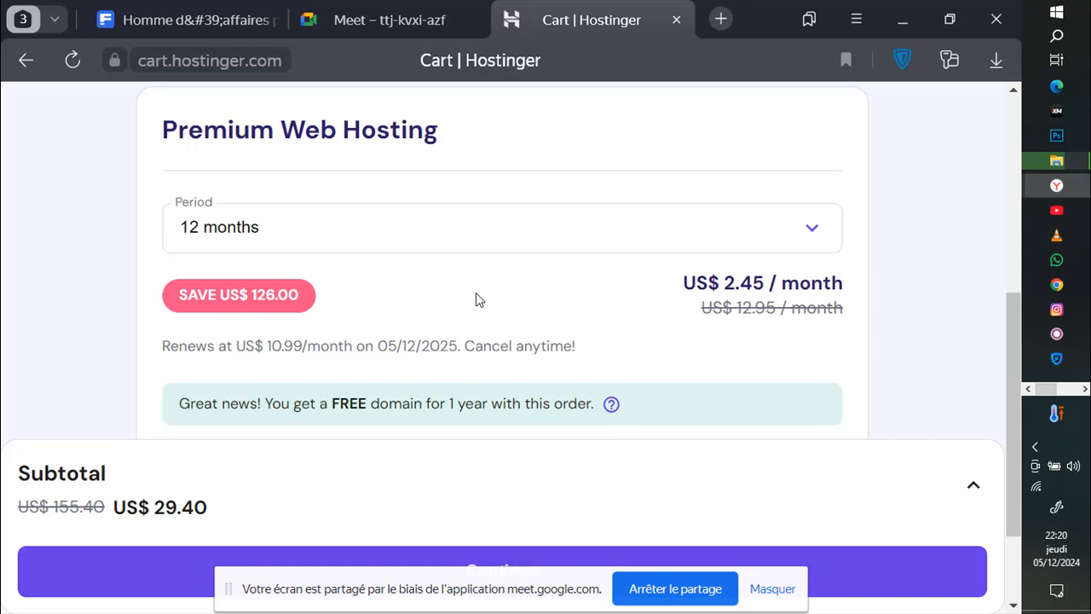
Step: Look over the 12-month Hostinger cart page, then switch back to the Meet call
{"action": "scroll", "coordinate": [471, 303], "scroll_direction": "down", "scroll_amount": 2}
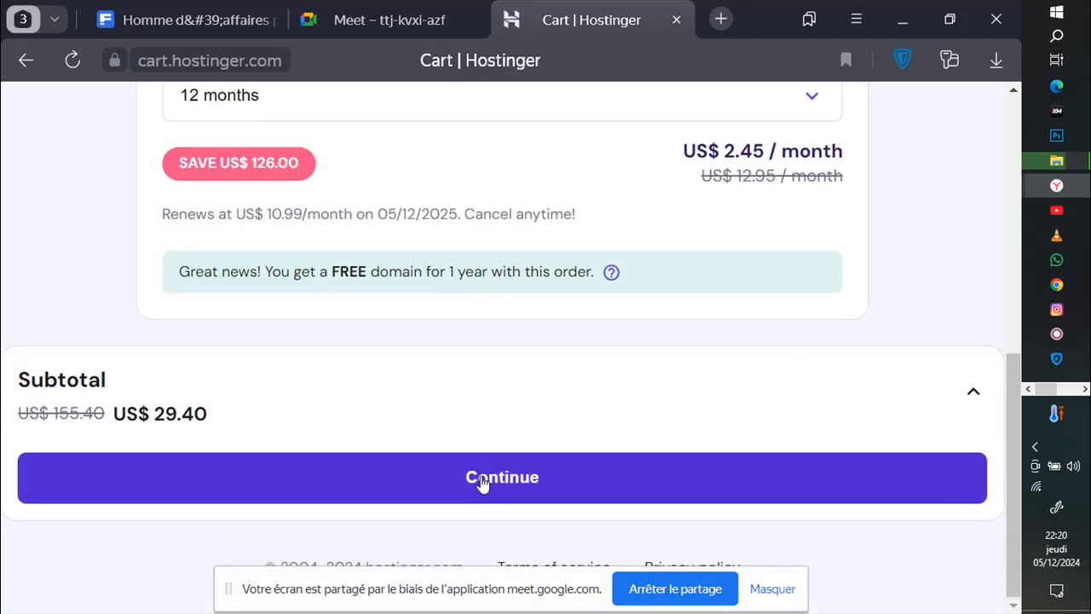
{"action": "scroll", "coordinate": [477, 461], "scroll_direction": "up", "scroll_amount": 6}
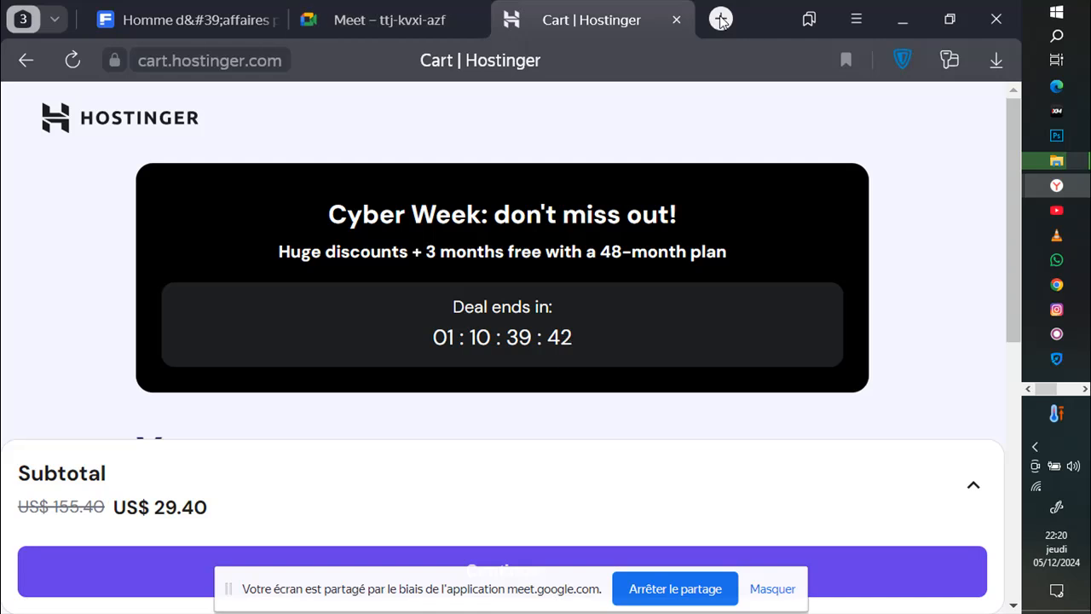
{"action": "left_click", "coordinate": [373, 22]}
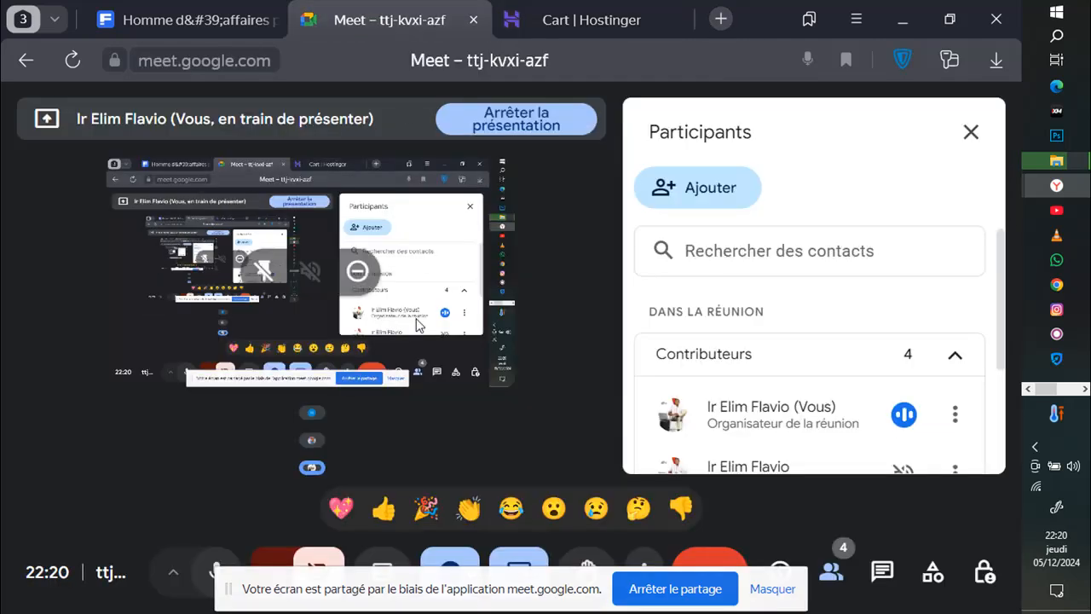
{"action": "scroll", "coordinate": [863, 255], "scroll_direction": "down", "scroll_amount": 3}
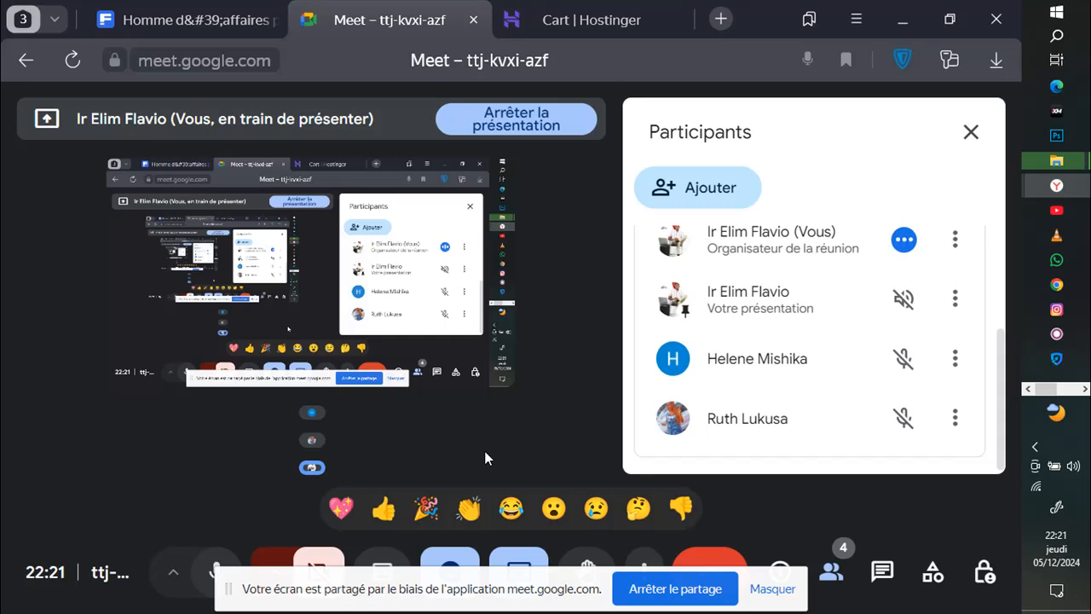
{"action": "mouse_move", "coordinate": [1057, 160]}
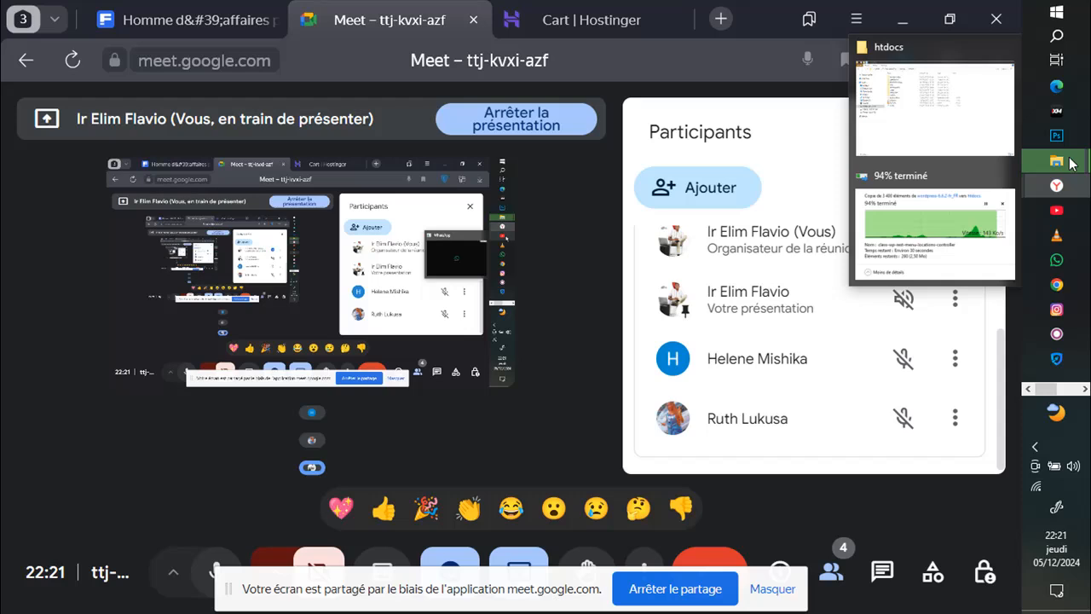
Step: Move the wordpress-6.6.2-fr_FR copy progress window to screen centre and send two thumbs-up reactions in Meet
{"action": "left_click", "coordinate": [968, 237]}
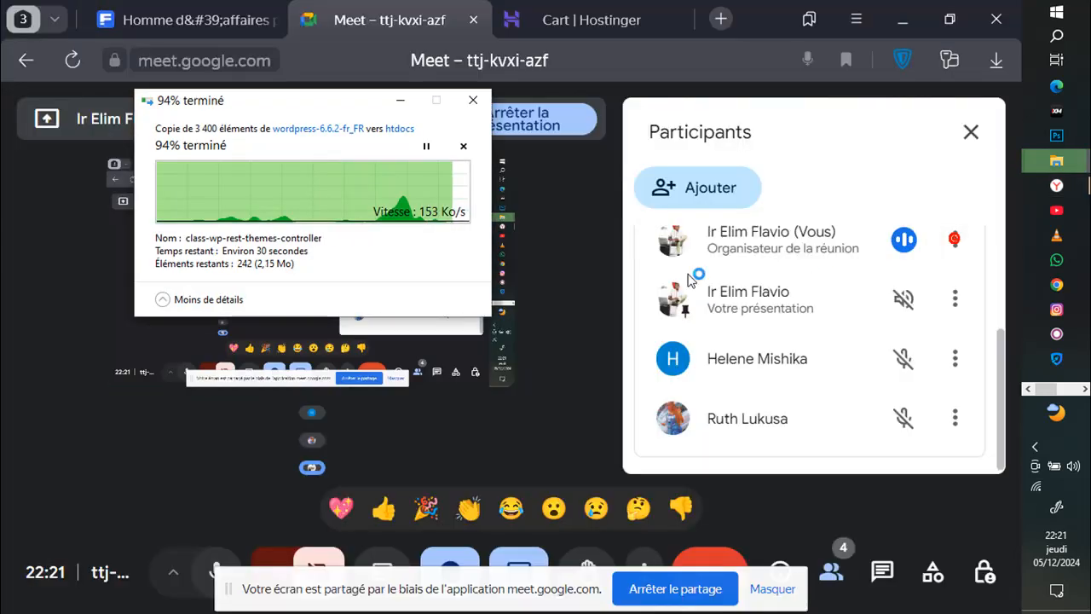
{"action": "left_click", "coordinate": [349, 117]}
{"action": "left_click_drag", "start_coordinate": [292, 108], "coordinate": [331, 162]}
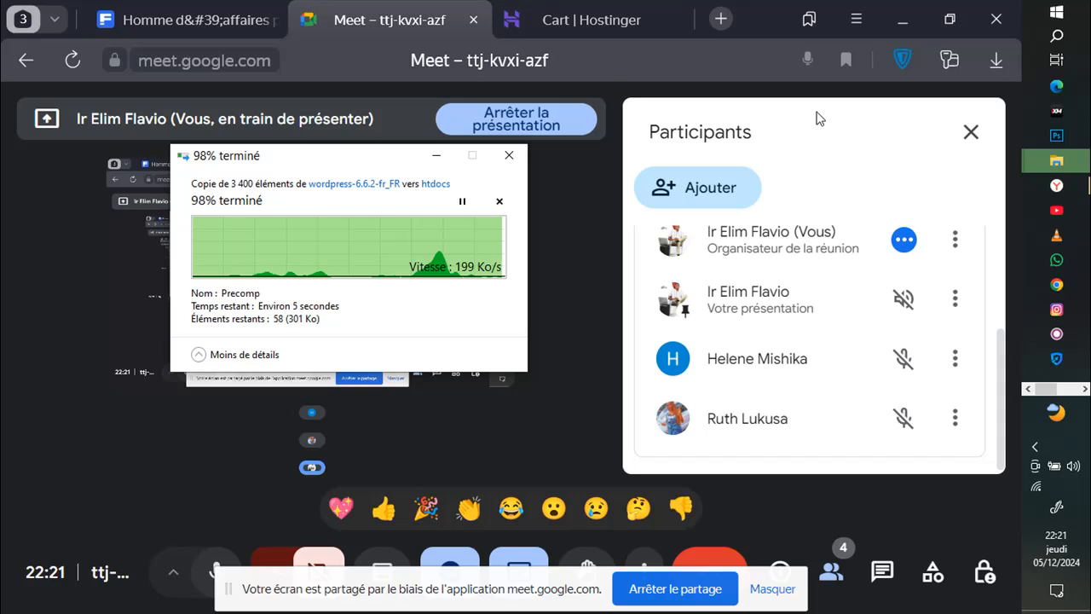
{"action": "left_click", "coordinate": [383, 509]}
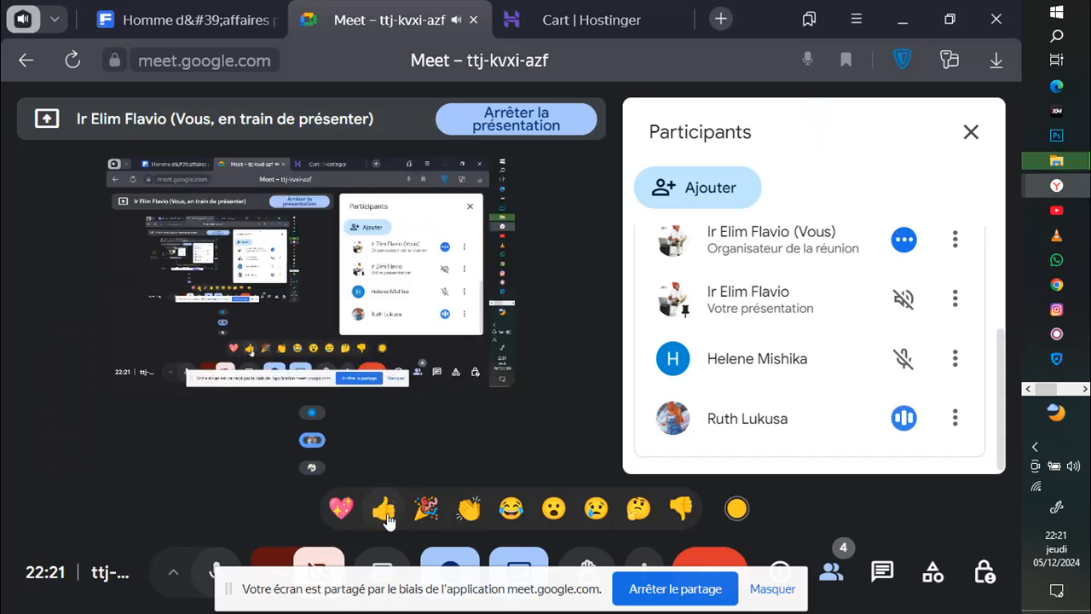
{"action": "left_click", "coordinate": [384, 511]}
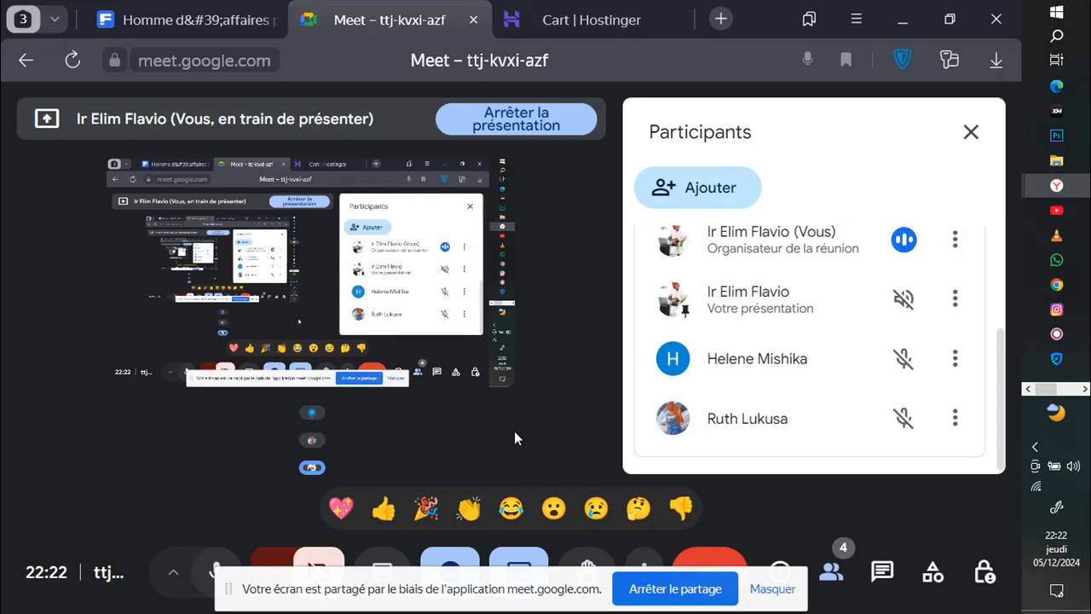
Step: Start the Apache and MySQL servers in XAMPP Control Panel
{"action": "left_click", "coordinate": [1071, 165]}
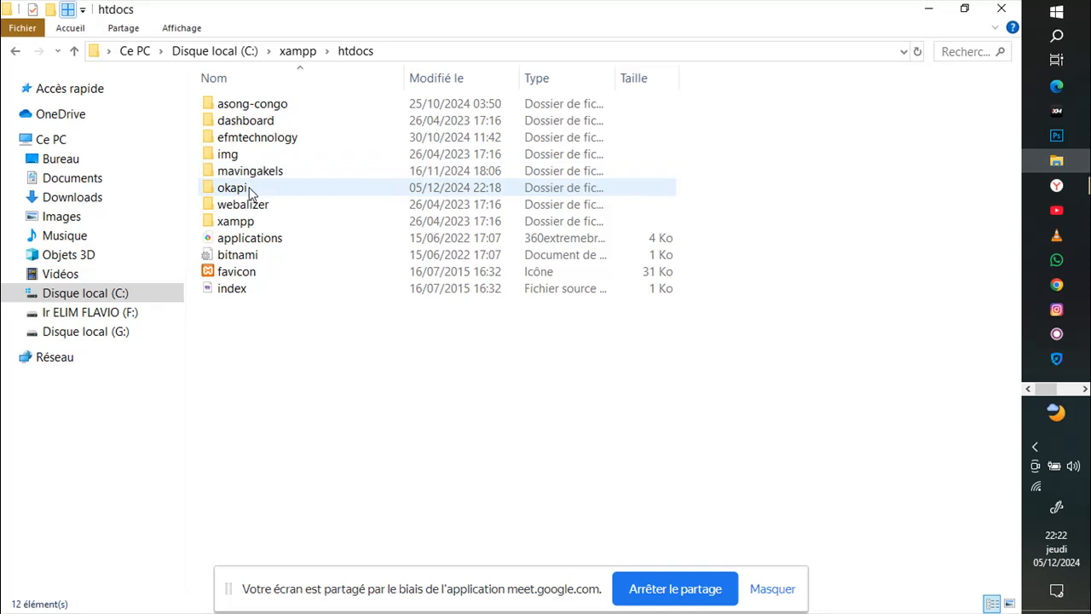
{"action": "left_click", "coordinate": [1083, 389]}
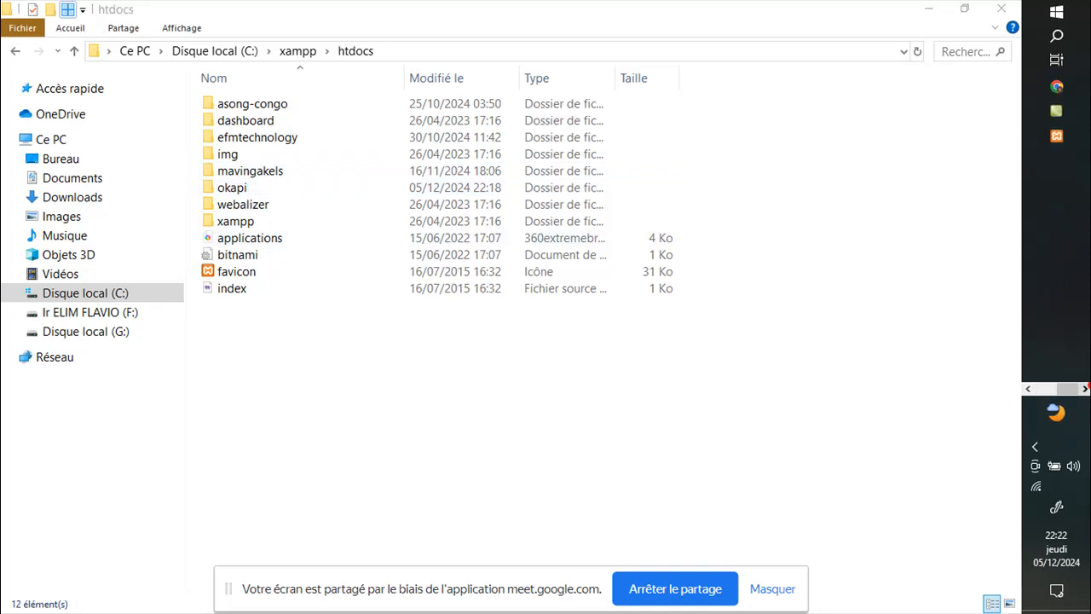
{"action": "left_click", "coordinate": [1068, 145]}
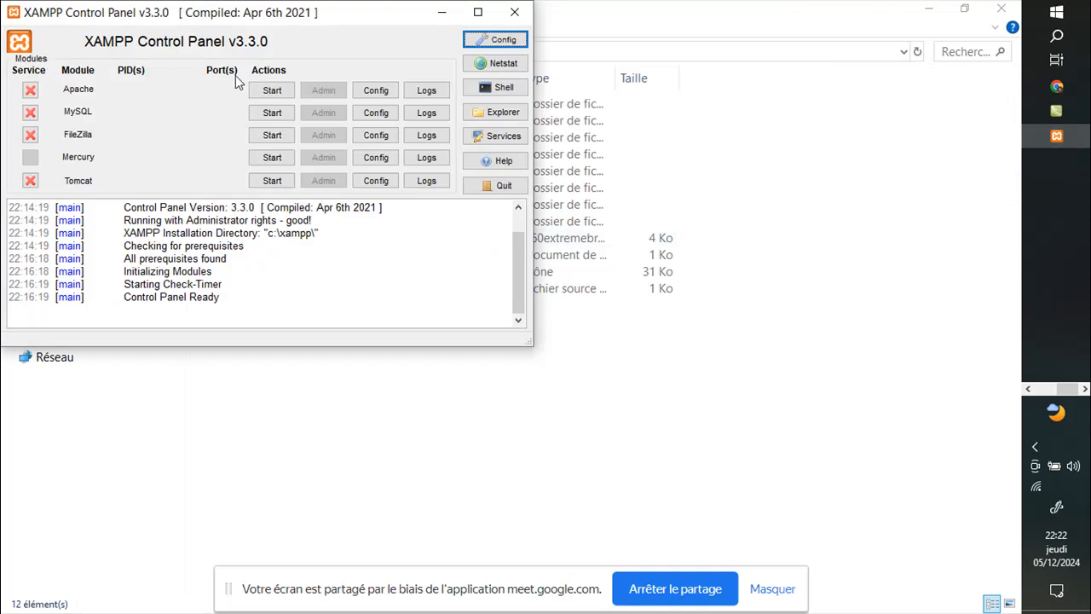
{"action": "left_click", "coordinate": [270, 90]}
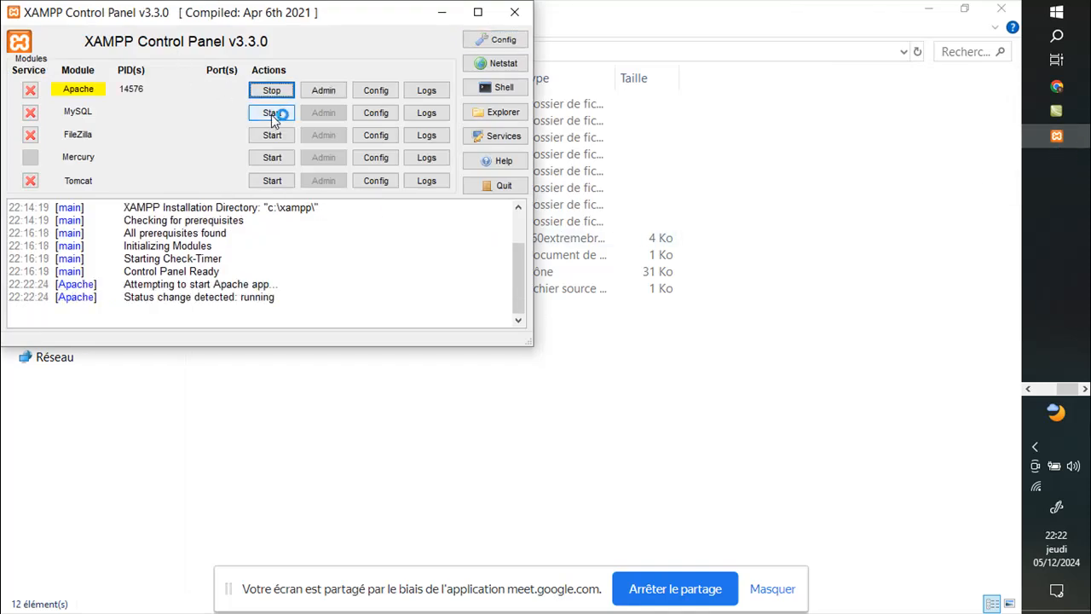
{"action": "left_click", "coordinate": [272, 114]}
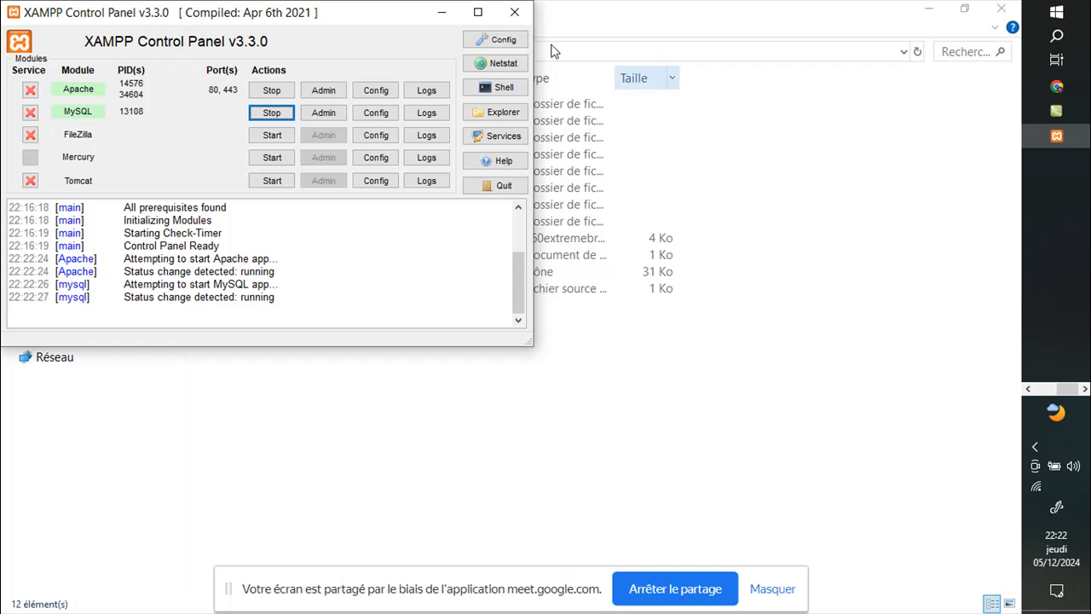
Step: Minimize XAMPP Control Panel and bring the Meet call window back
{"action": "left_click", "coordinate": [442, 17]}
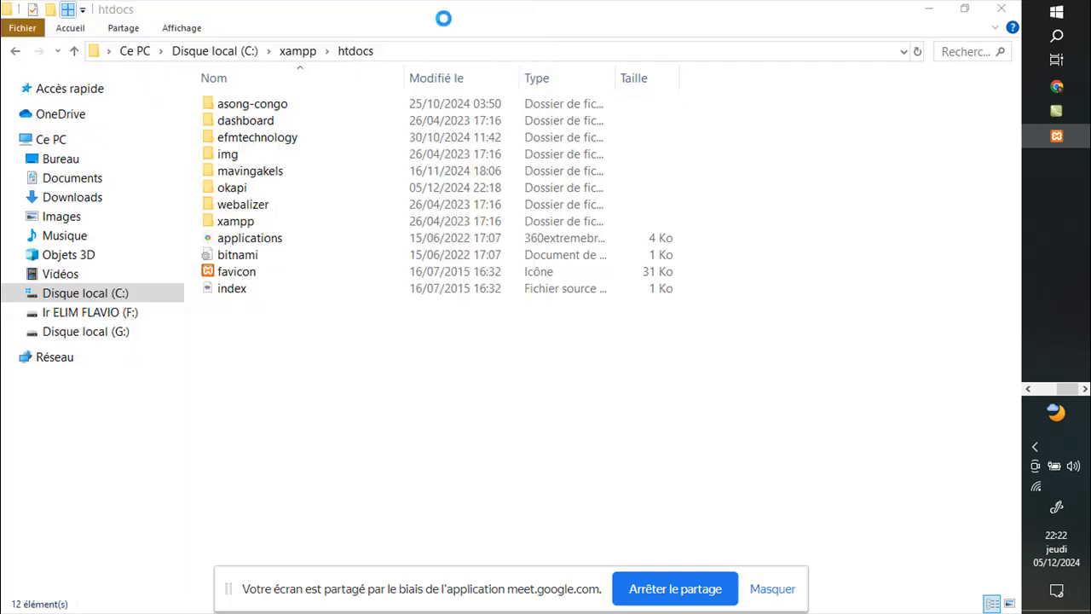
{"action": "mouse_move", "coordinate": [1075, 189]}
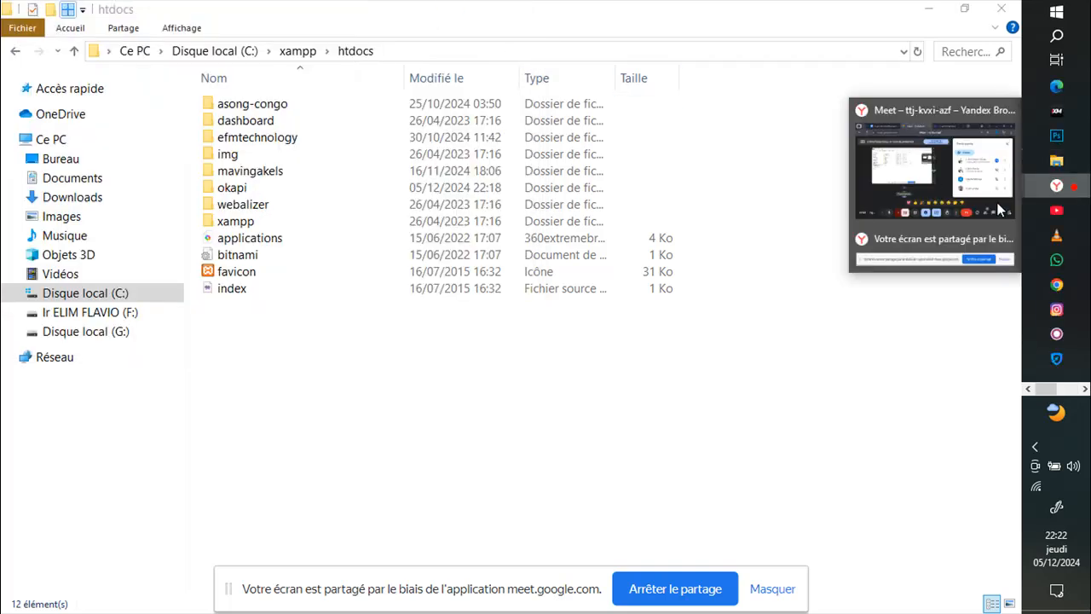
{"action": "left_click", "coordinate": [862, 201]}
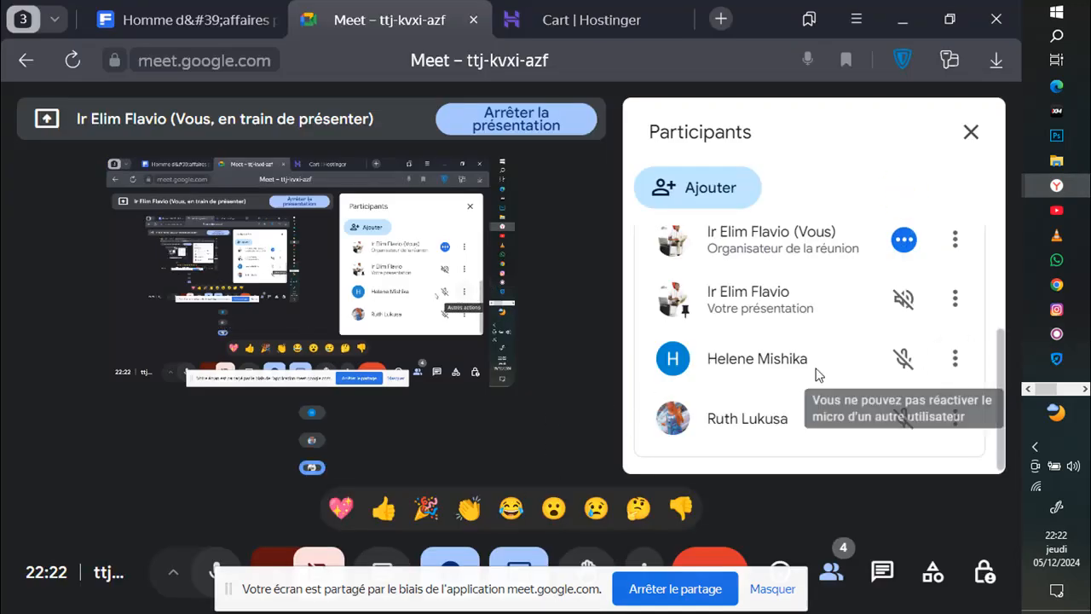
Step: Scroll through the participants list, then close the Participants panel to show the video tiles
{"action": "scroll", "coordinate": [814, 373], "scroll_direction": "up", "scroll_amount": 3}
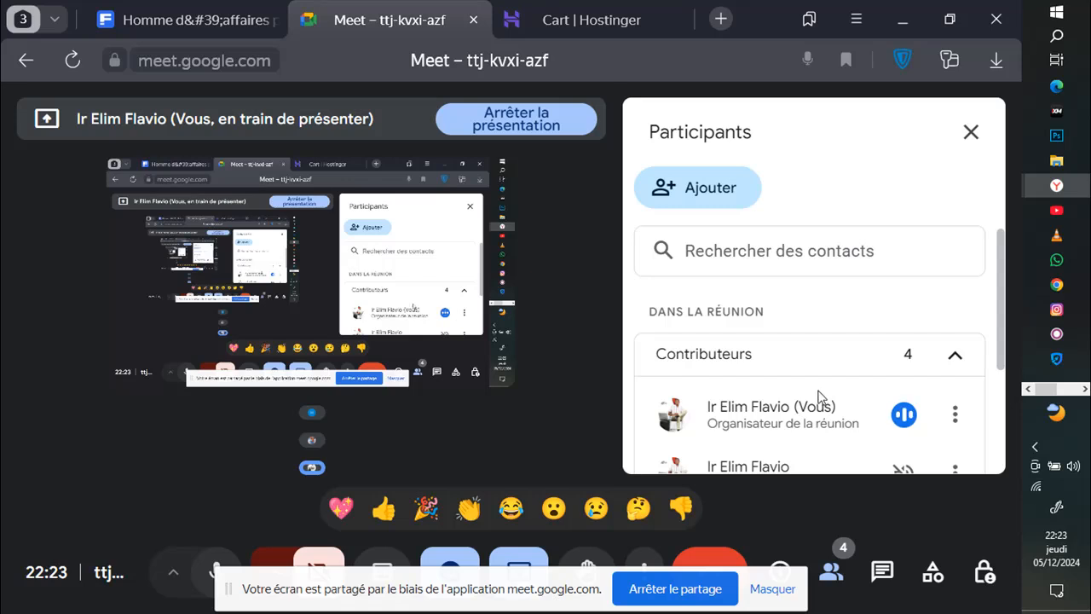
{"action": "scroll", "coordinate": [819, 394], "scroll_direction": "down", "scroll_amount": 1}
{"action": "scroll", "coordinate": [818, 392], "scroll_direction": "down", "scroll_amount": 3}
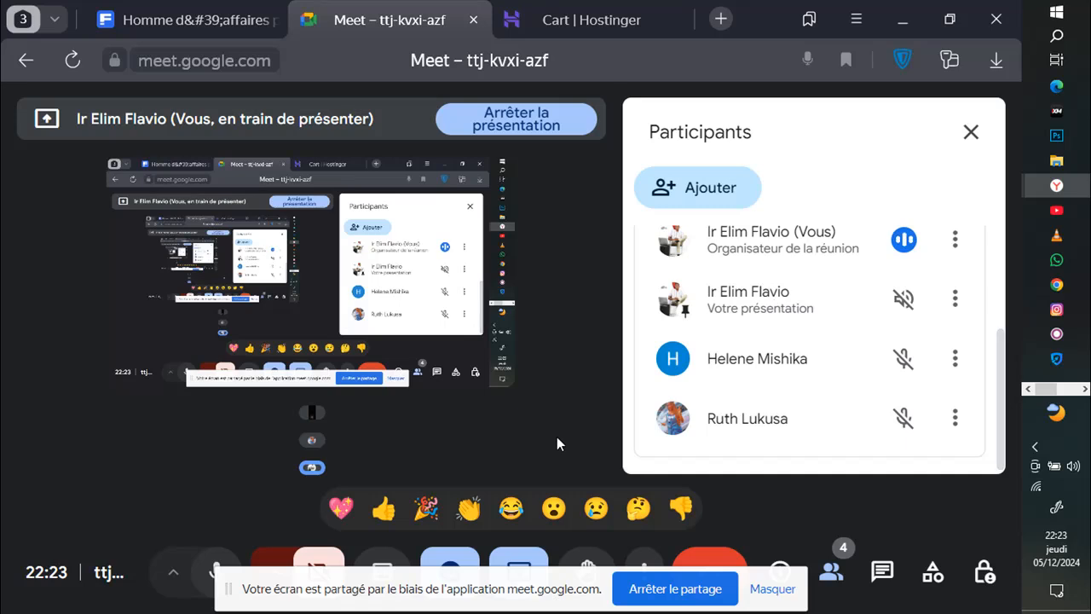
{"action": "left_click", "coordinate": [971, 132]}
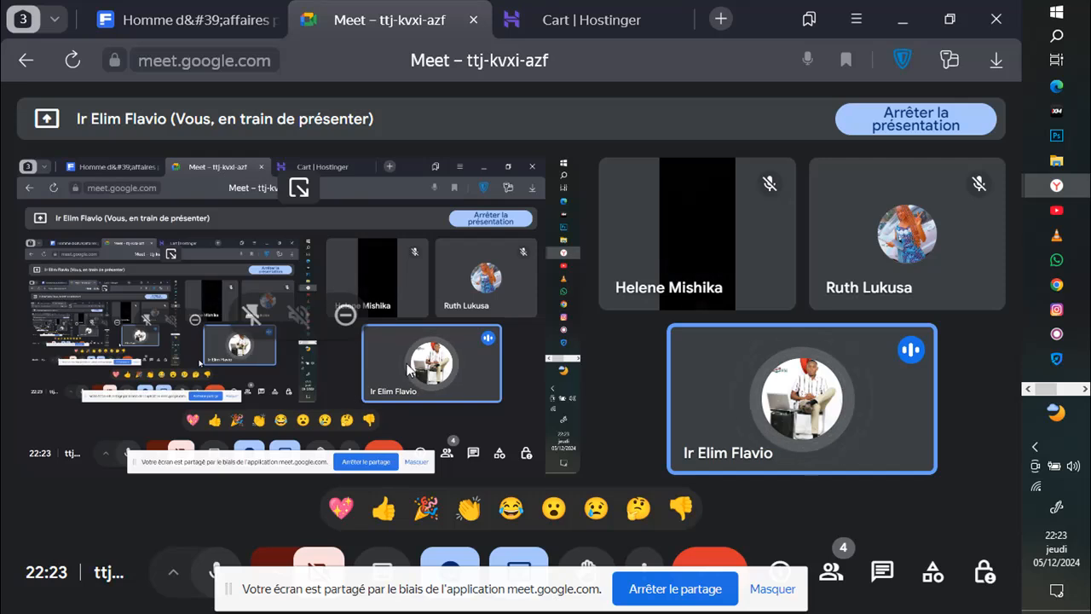
Step: Load localhost/phpmyadmin in a new browser tab
{"action": "left_click", "coordinate": [721, 19]}
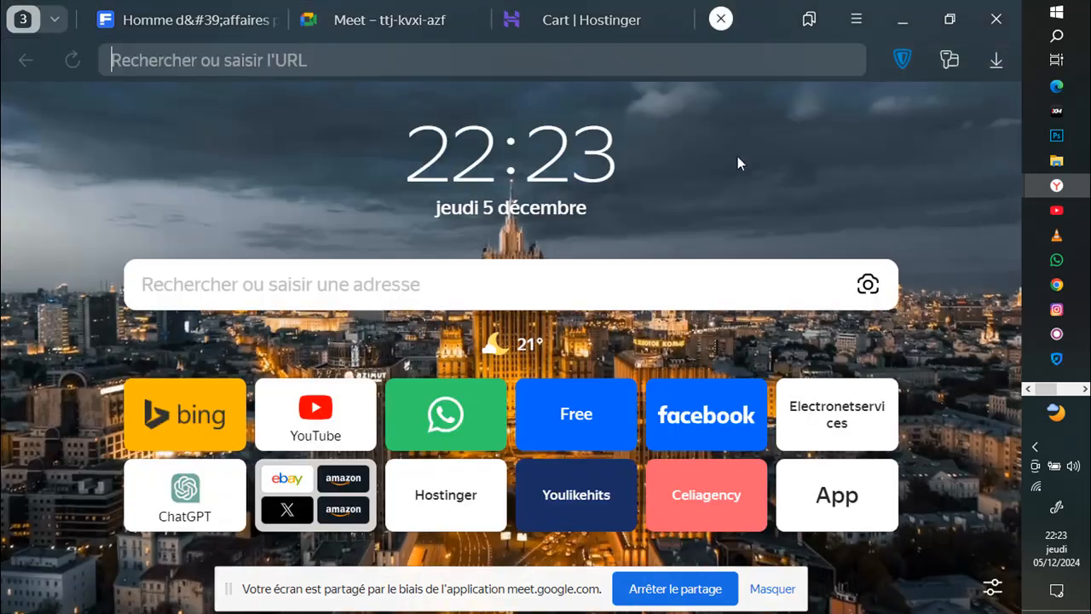
{"action": "type", "text": "lo"}
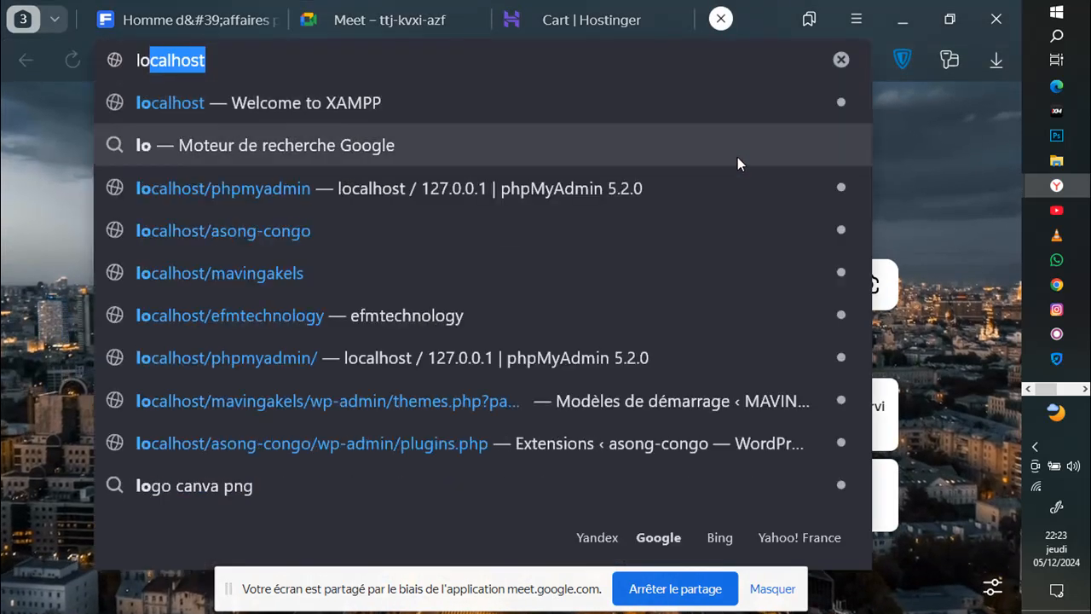
{"action": "key", "text": "Right"}
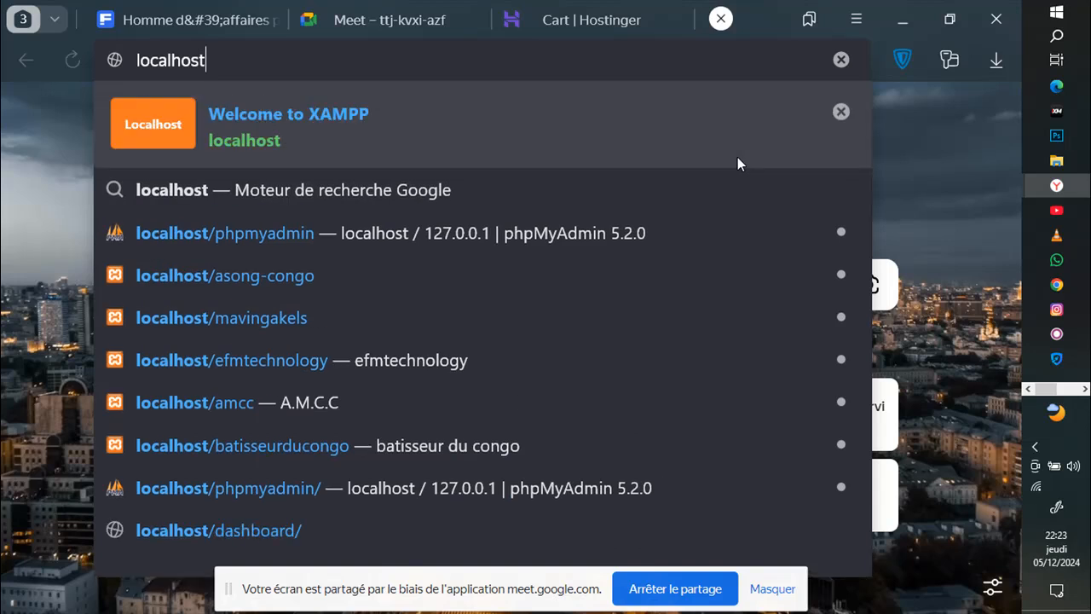
{"action": "type", "text": "/"}
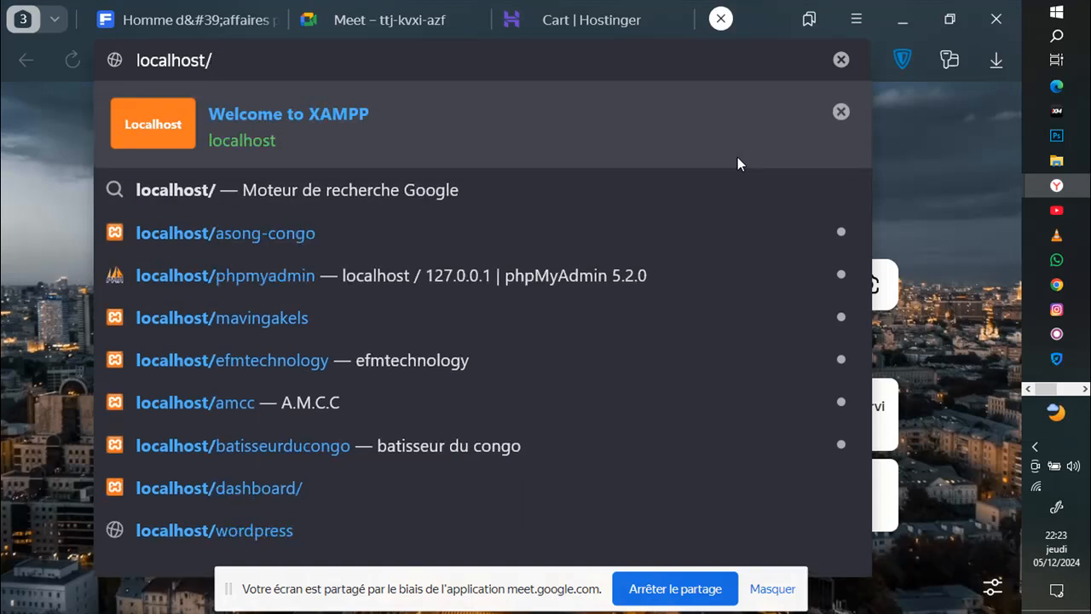
{"action": "type", "text": "p"}
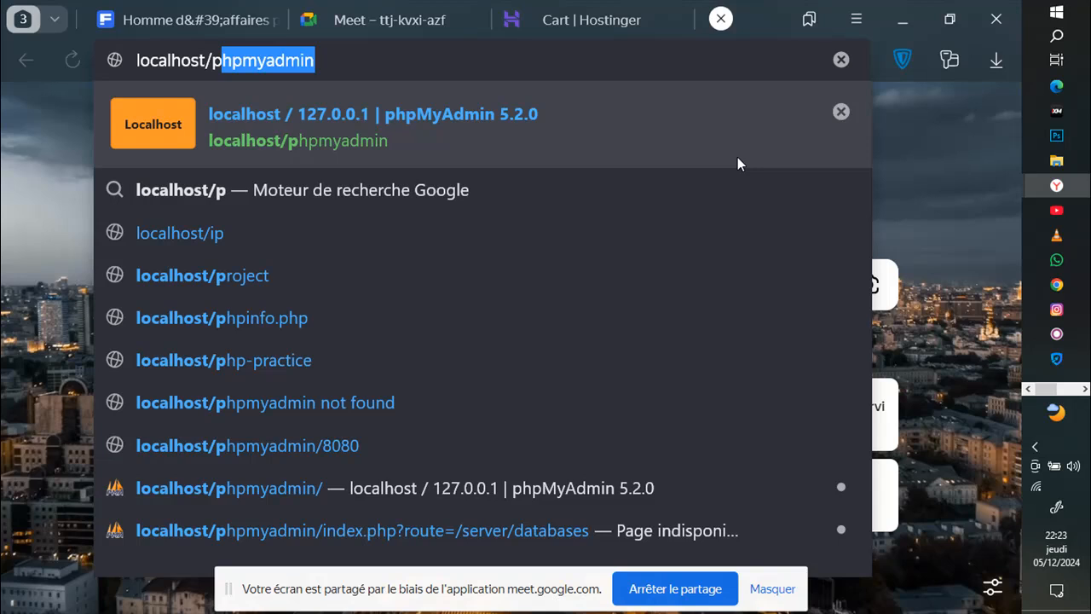
{"action": "key", "text": "Return"}
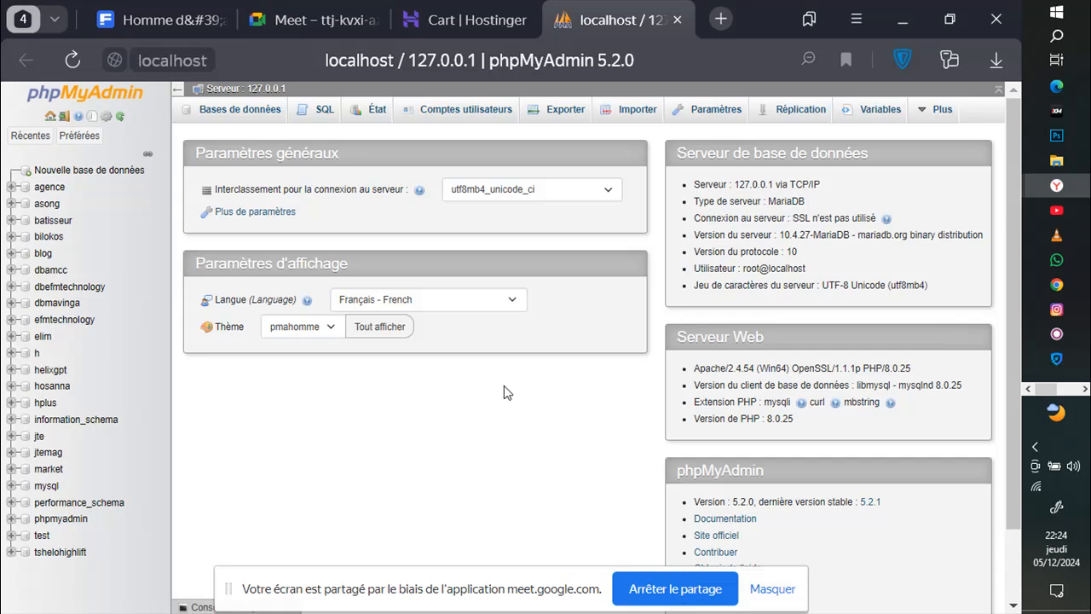
Step: Create the dbokapi database with utf8mb4_general_ci collation, then return to Meet
{"action": "left_click", "coordinate": [72, 171]}
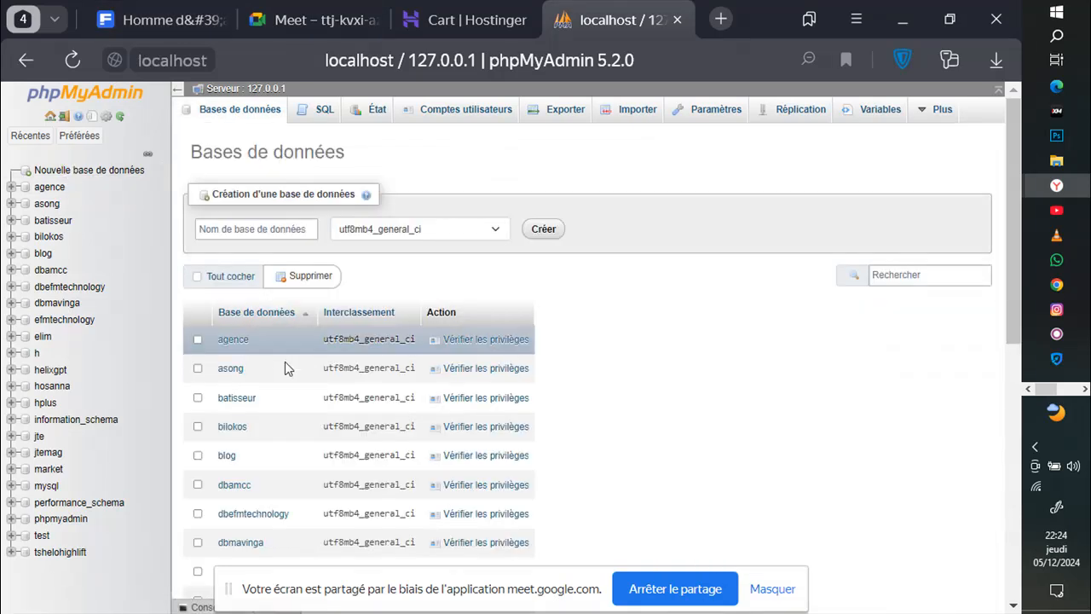
{"action": "left_click", "coordinate": [235, 232]}
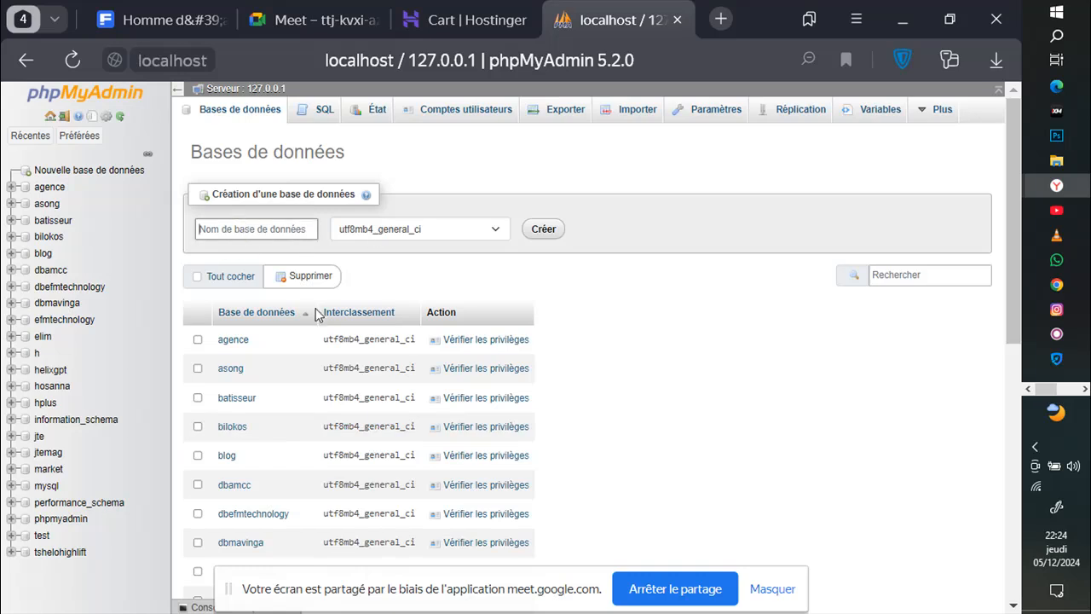
{"action": "type", "text": "dbok"}
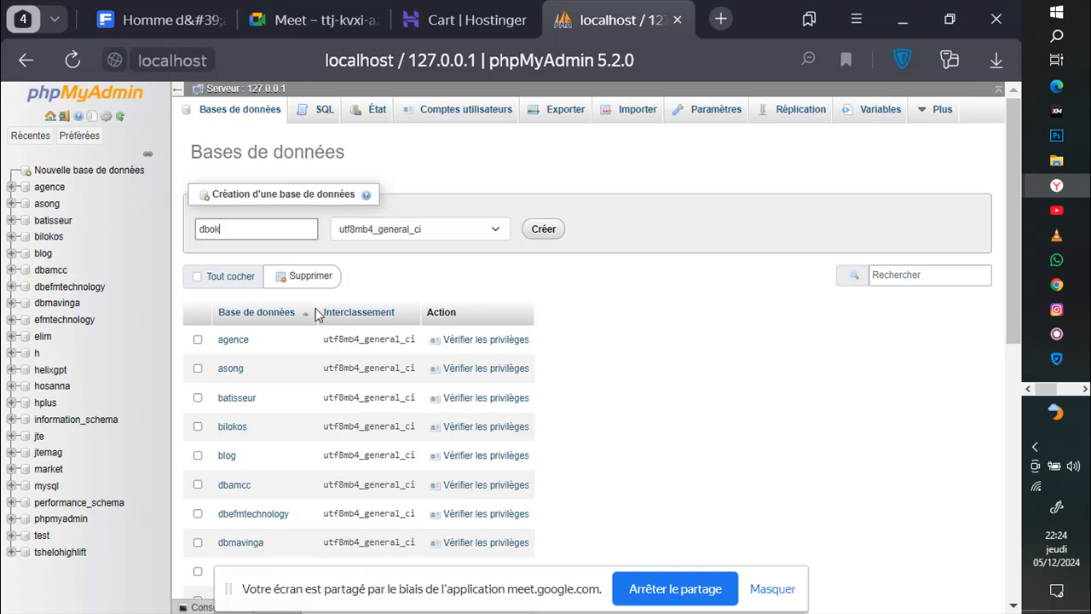
{"action": "type", "text": "api"}
{"action": "left_click", "coordinate": [543, 230]}
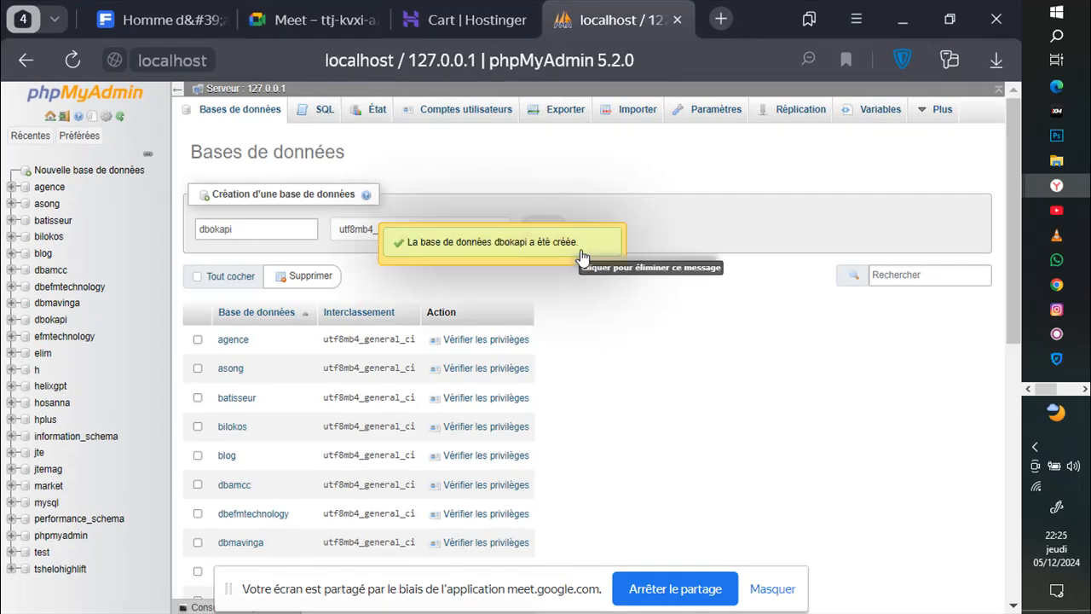
{"action": "left_click", "coordinate": [306, 20]}
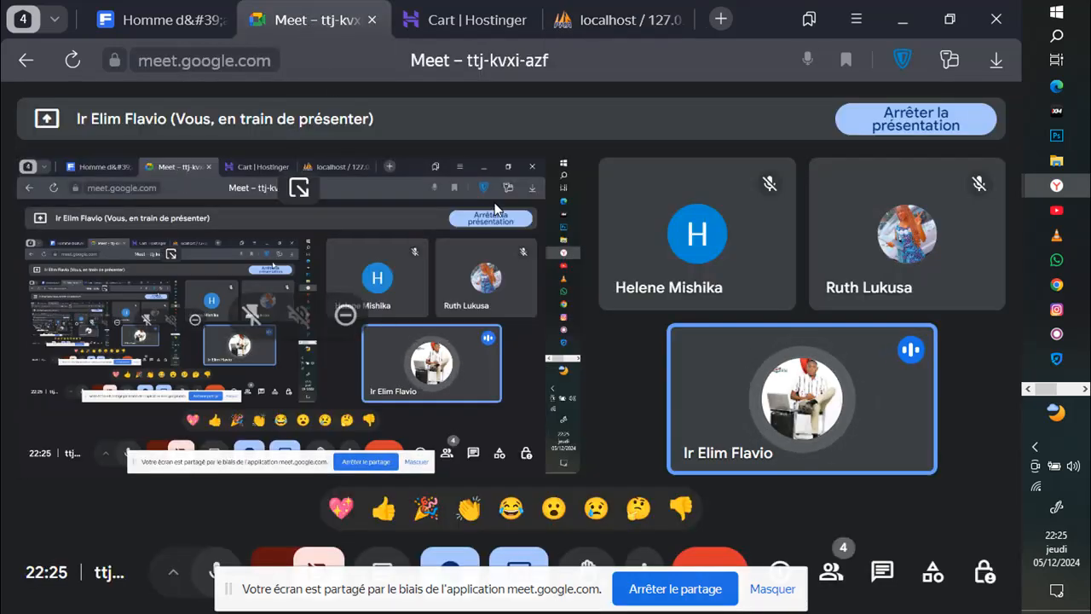
Step: Load localhost/okapi in a new browser tab
{"action": "left_click", "coordinate": [720, 19]}
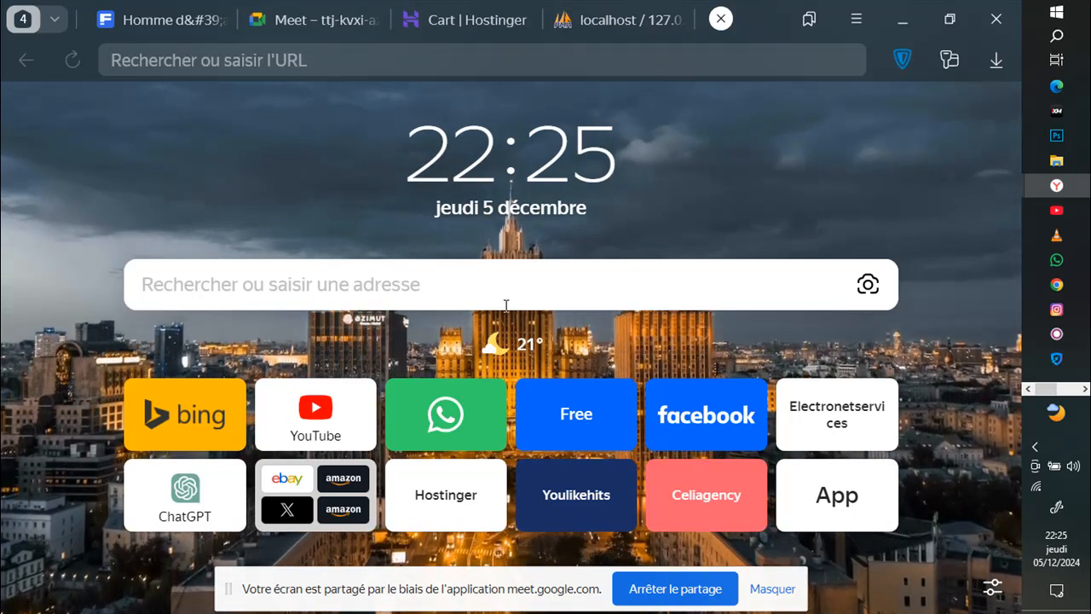
{"action": "type", "text": "lo"}
{"action": "key", "text": "Right"}
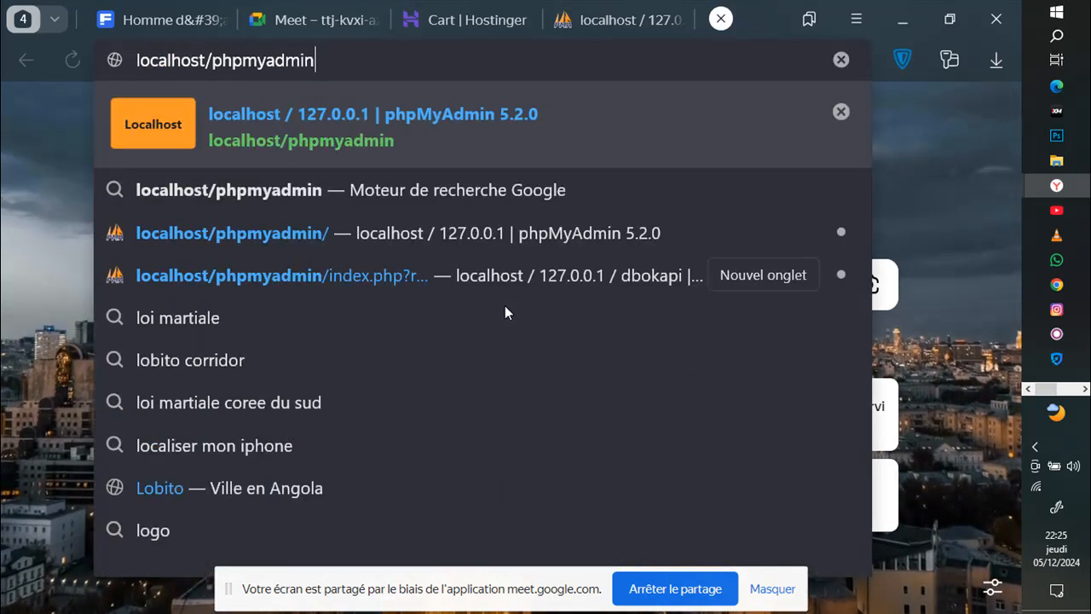
{"action": "key", "text": "BackSpace"}
{"action": "key", "text": "BackSpace"}
{"action": "key", "text": "BackSpace"}
{"action": "key", "text": "BackSpace"}
{"action": "key", "text": "BackSpace"}
{"action": "key", "text": "BackSpace"}
{"action": "key", "text": "BackSpace"}
{"action": "key", "text": "BackSpace"}
{"action": "key", "text": "BackSpace"}
{"action": "key", "text": "BackSpace"}
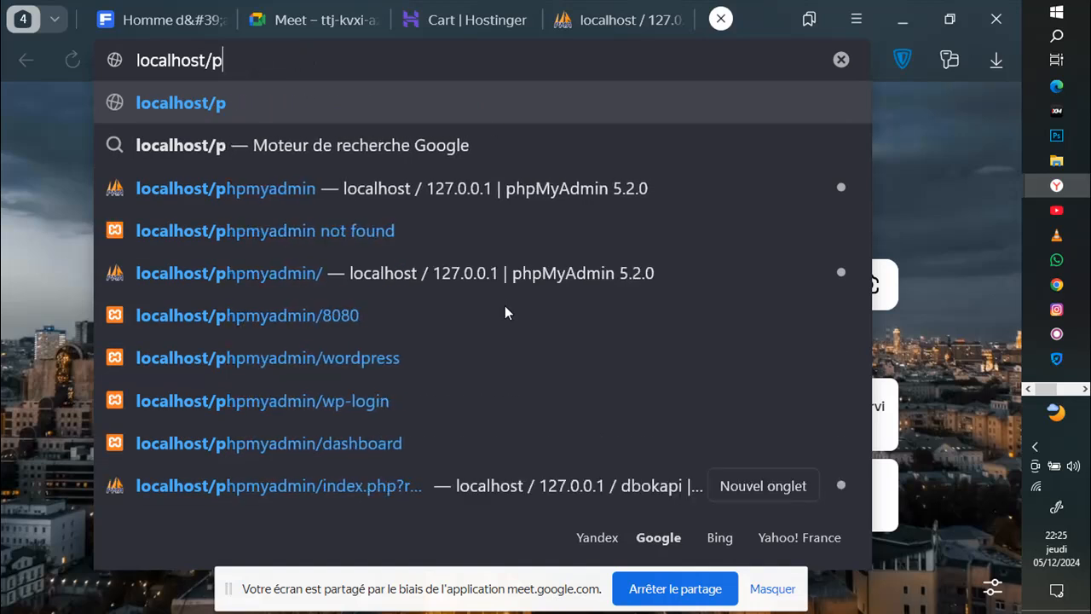
{"action": "type", "text": "okapi"}
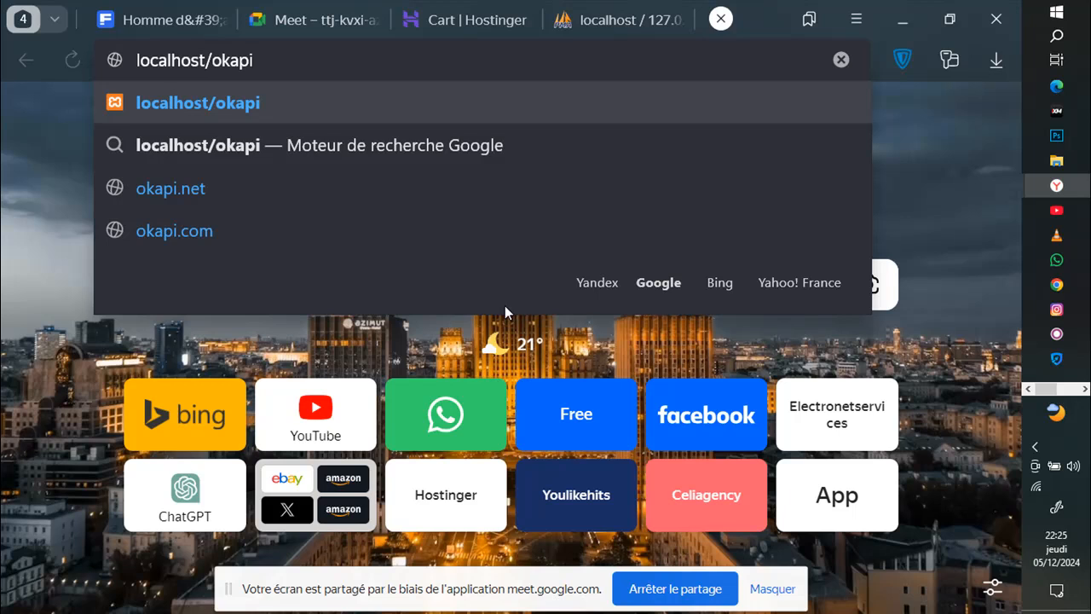
{"action": "key", "text": "Return"}
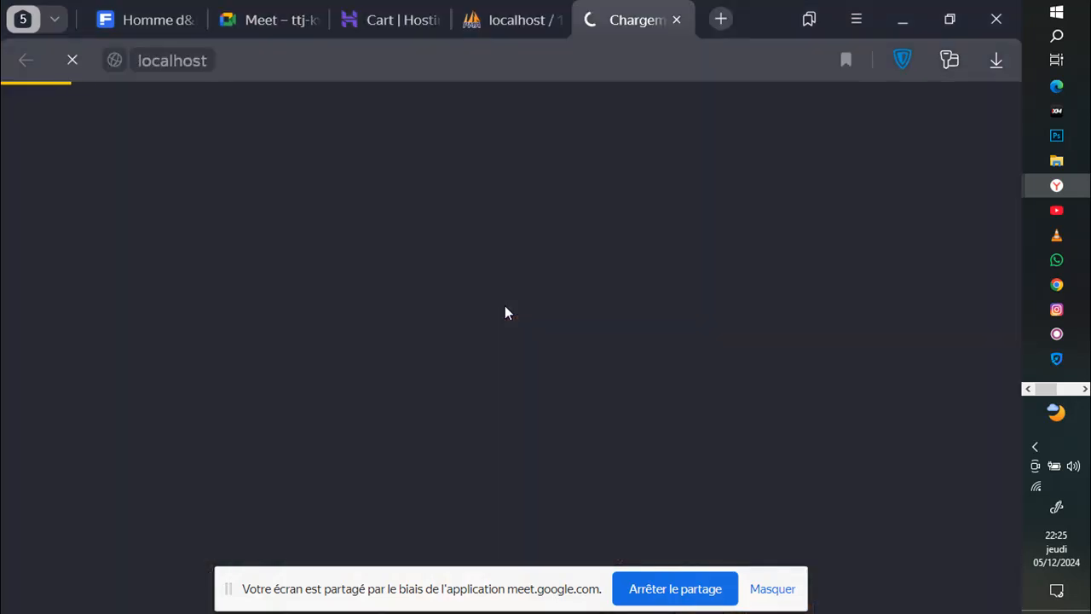
Step: Glance at the Meet call, then start the WordPress configuration with "C'est parti !"
{"action": "left_click", "coordinate": [269, 17]}
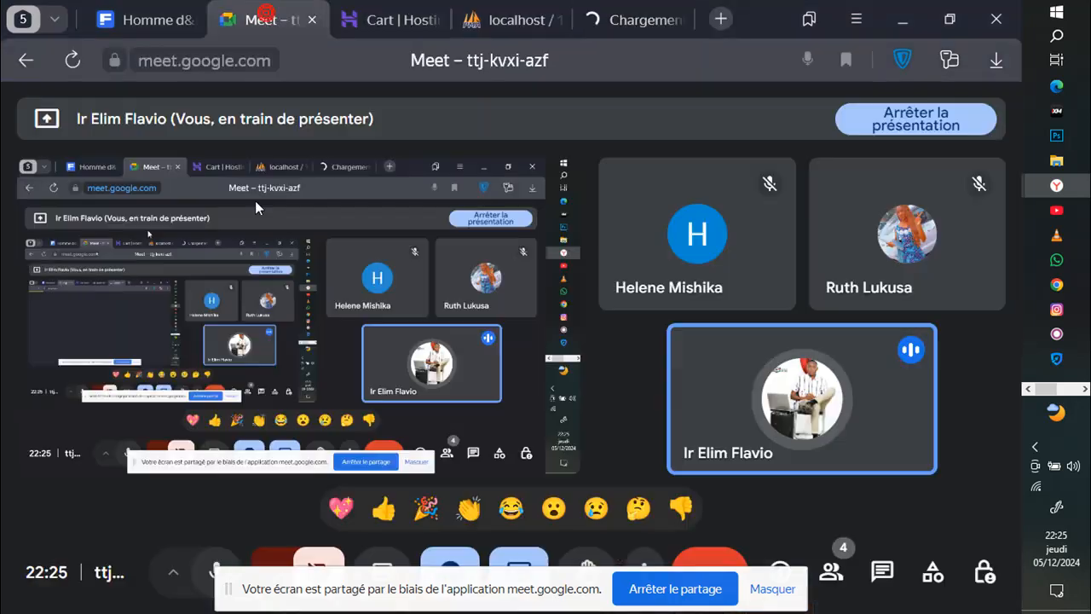
{"action": "left_click", "coordinate": [635, 23]}
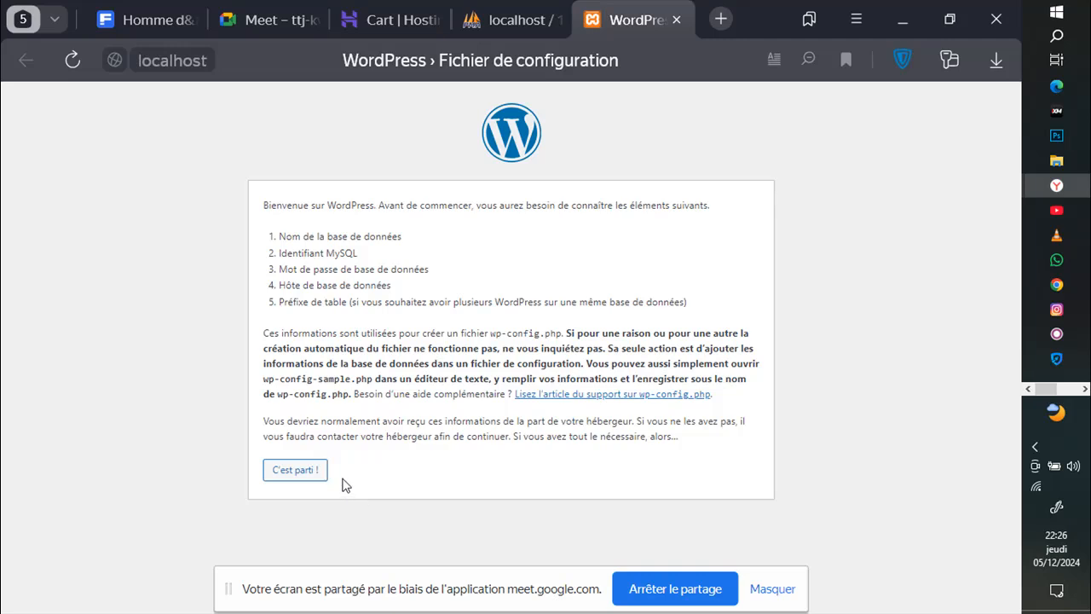
{"action": "left_click", "coordinate": [305, 473]}
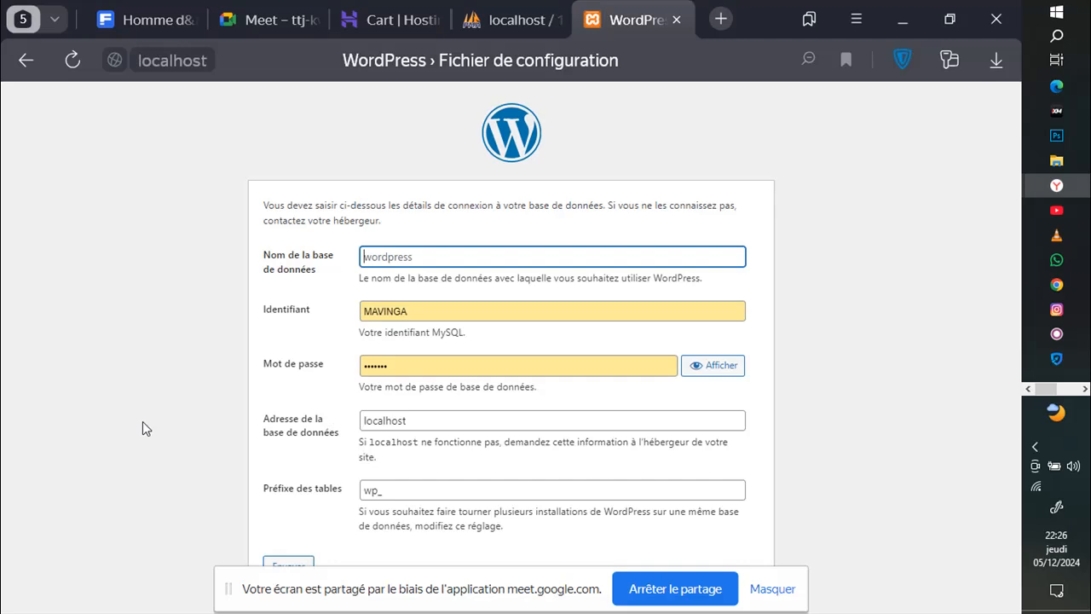
Step: Submit database name dbokapi, username root and an empty password as the connection details
{"action": "type", "text": "dbo"}
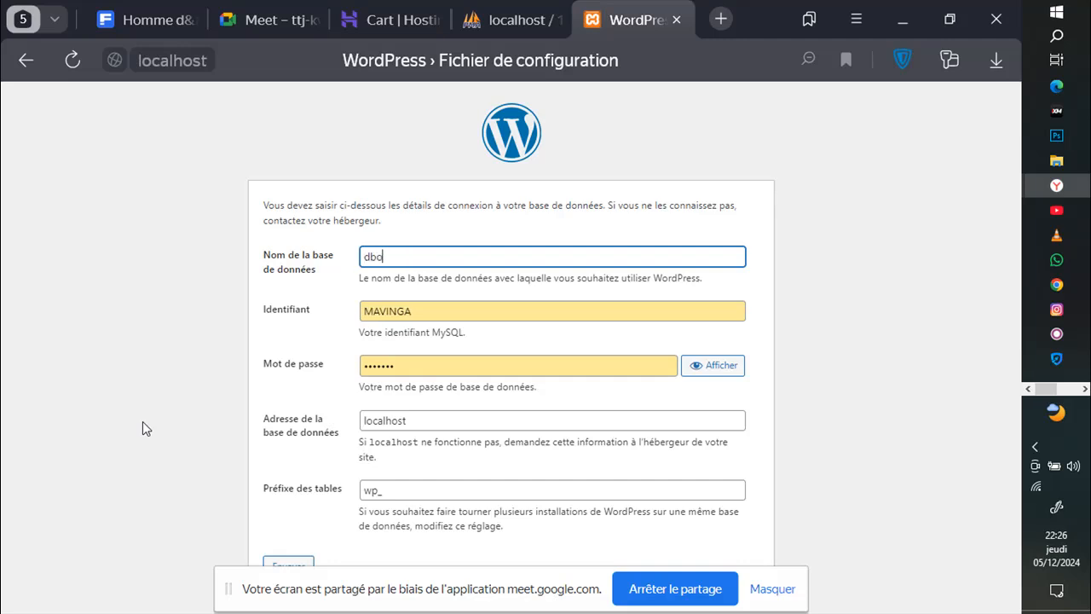
{"action": "type", "text": "kapi"}
{"action": "left_click", "coordinate": [430, 312]}
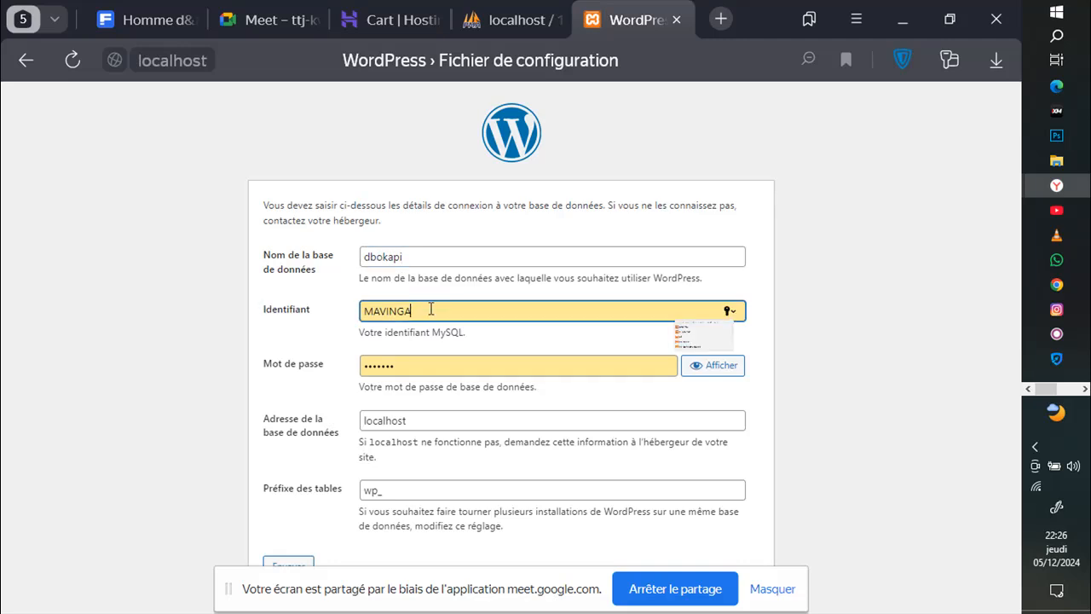
{"action": "key", "text": "BackSpace"}
{"action": "key", "text": "BackSpace"}
{"action": "key", "text": "BackSpace"}
{"action": "key", "text": "BackSpace"}
{"action": "key", "text": "BackSpace"}
{"action": "key", "text": "BackSpace"}
{"action": "key", "text": "BackSpace"}
{"action": "type", "text": "root"}
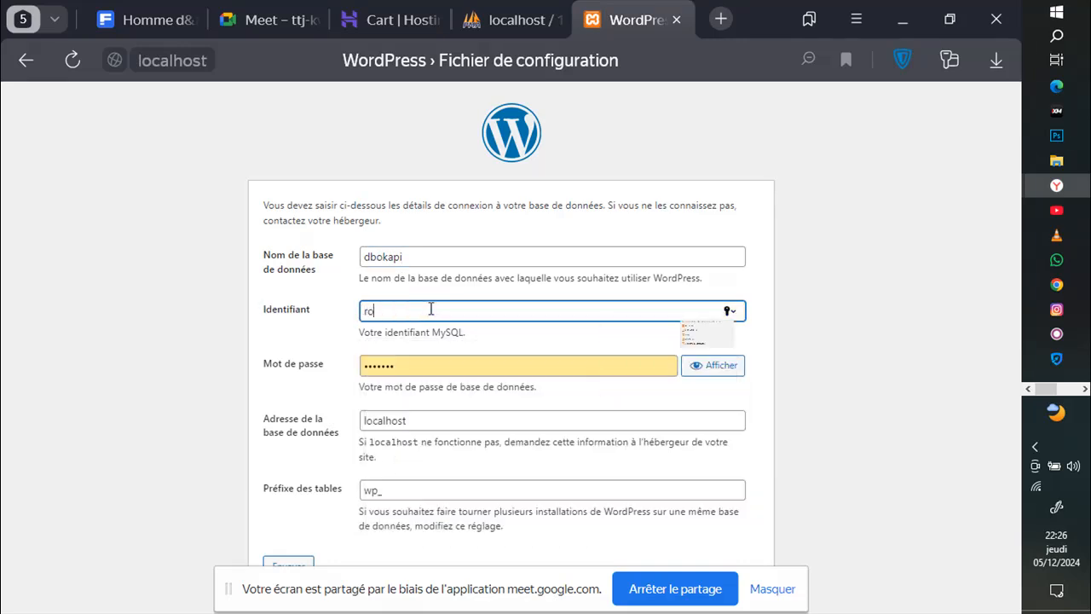
{"action": "left_click", "coordinate": [456, 371]}
{"action": "key", "text": "BackSpace"}
{"action": "key", "text": "BackSpace"}
{"action": "key", "text": "BackSpace"}
{"action": "key", "text": "BackSpace"}
{"action": "key", "text": "BackSpace"}
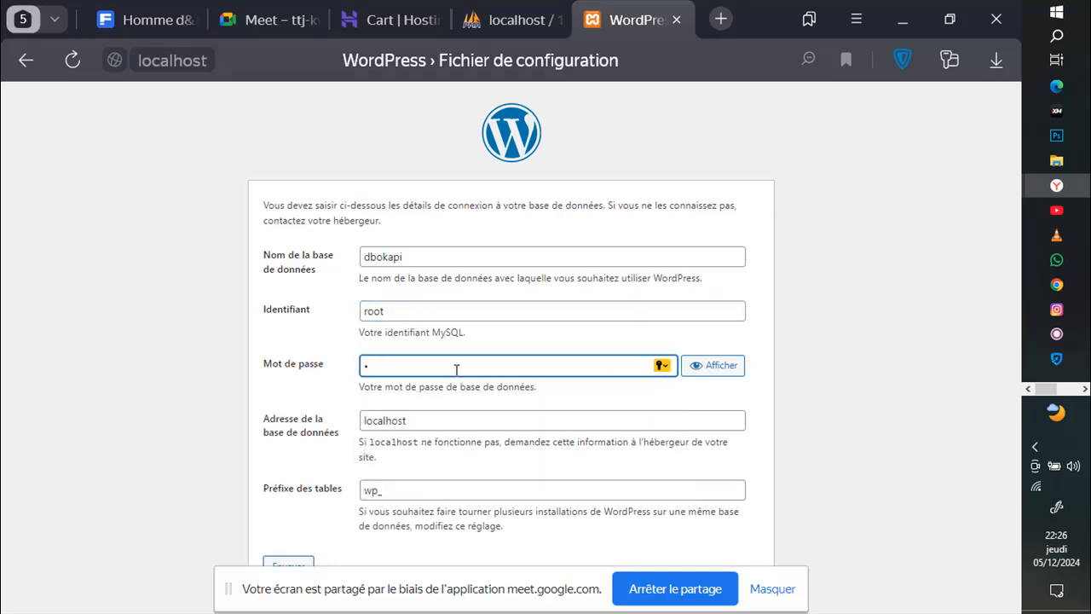
{"action": "key", "text": "BackSpace"}
{"action": "key", "text": "BackSpace"}
{"action": "left_click", "coordinate": [294, 512]}
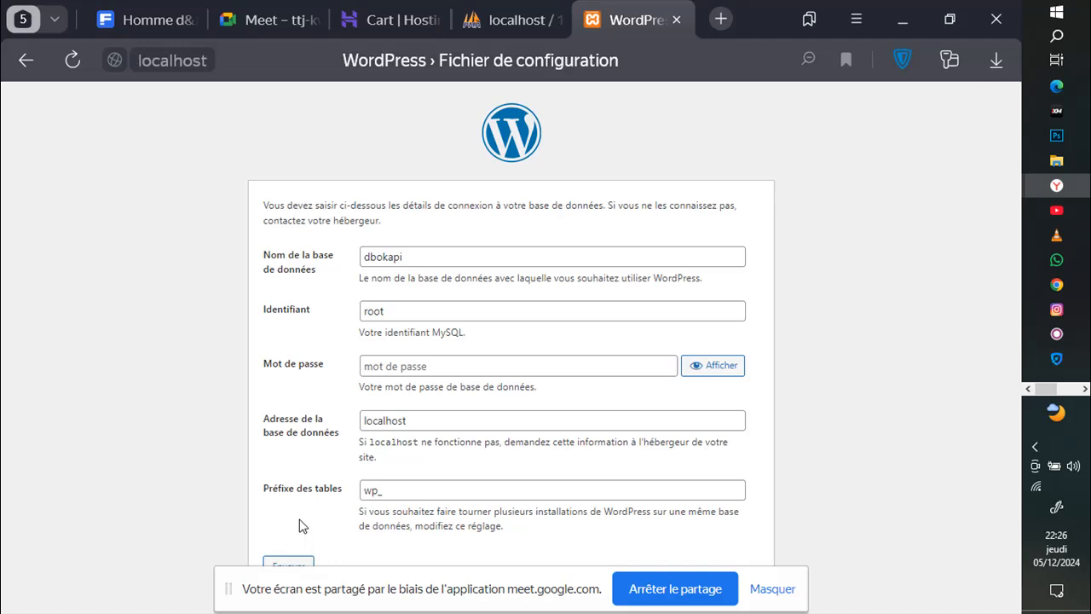
{"action": "left_click", "coordinate": [289, 566]}
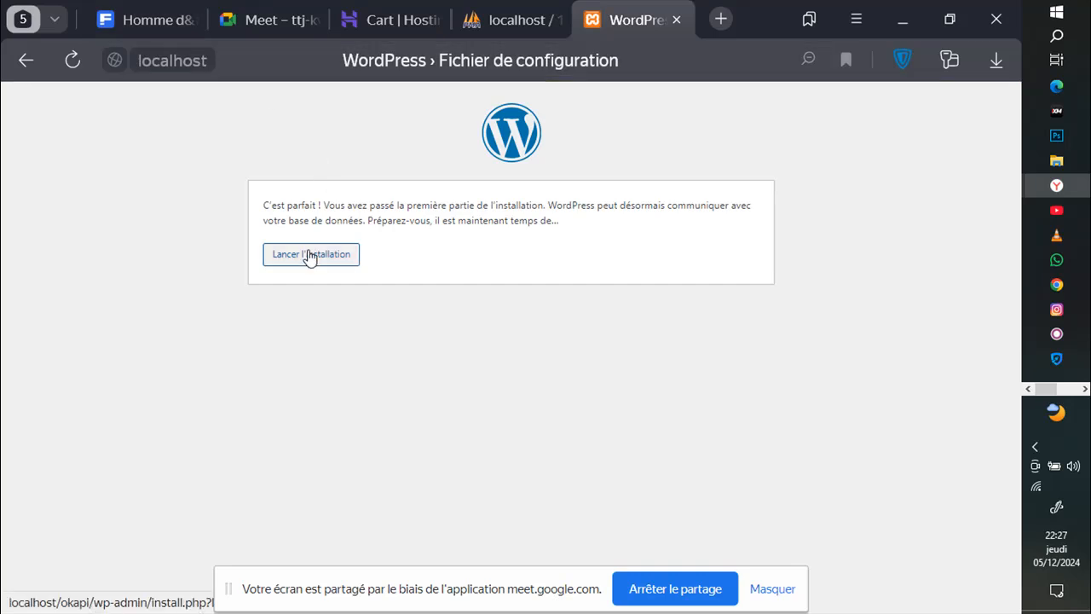
Step: Run "Lancer l'installation", check Meet, then return and focus the Titre du site field
{"action": "left_click", "coordinate": [309, 259]}
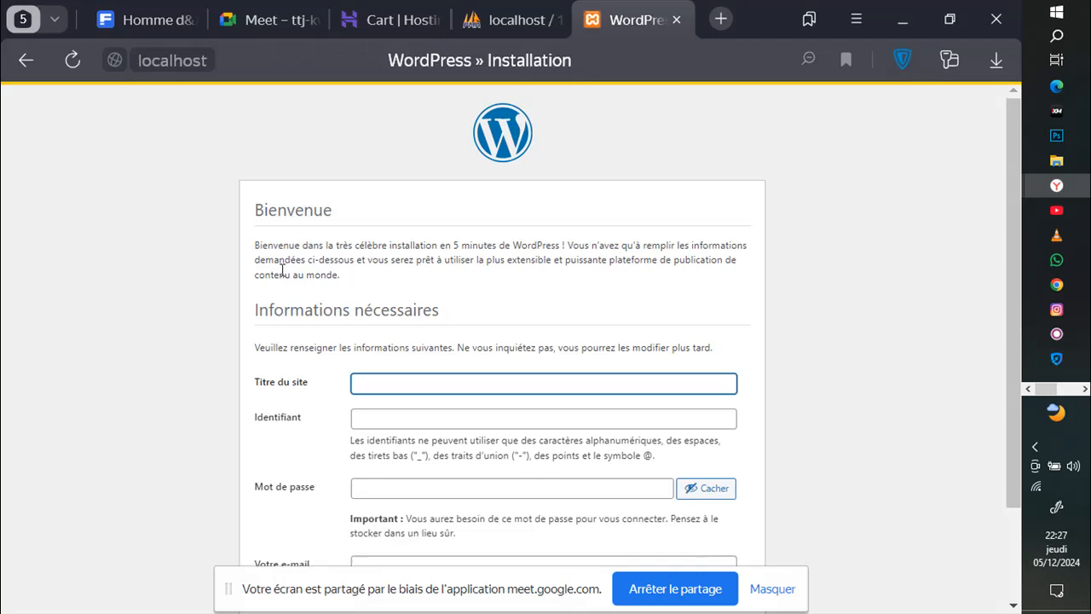
{"action": "left_click", "coordinate": [273, 22]}
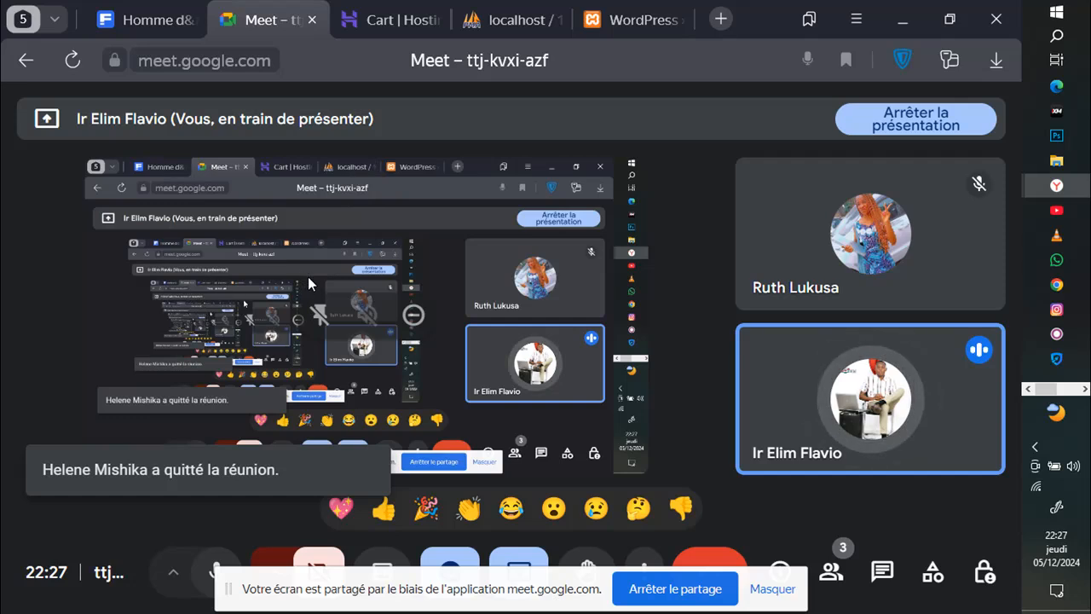
{"action": "left_click", "coordinate": [634, 25]}
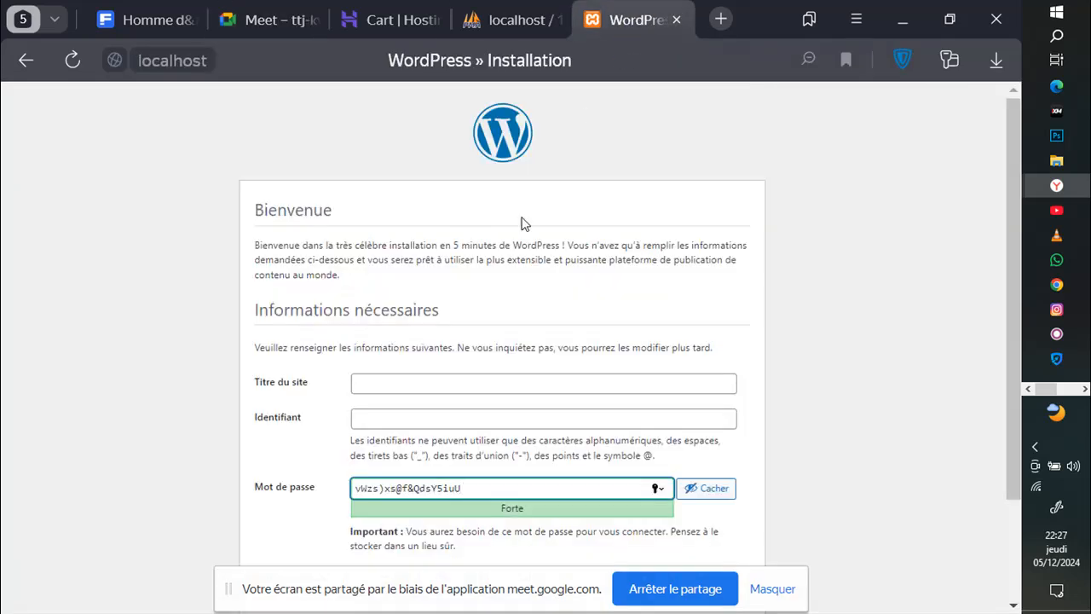
{"action": "left_click", "coordinate": [382, 384]}
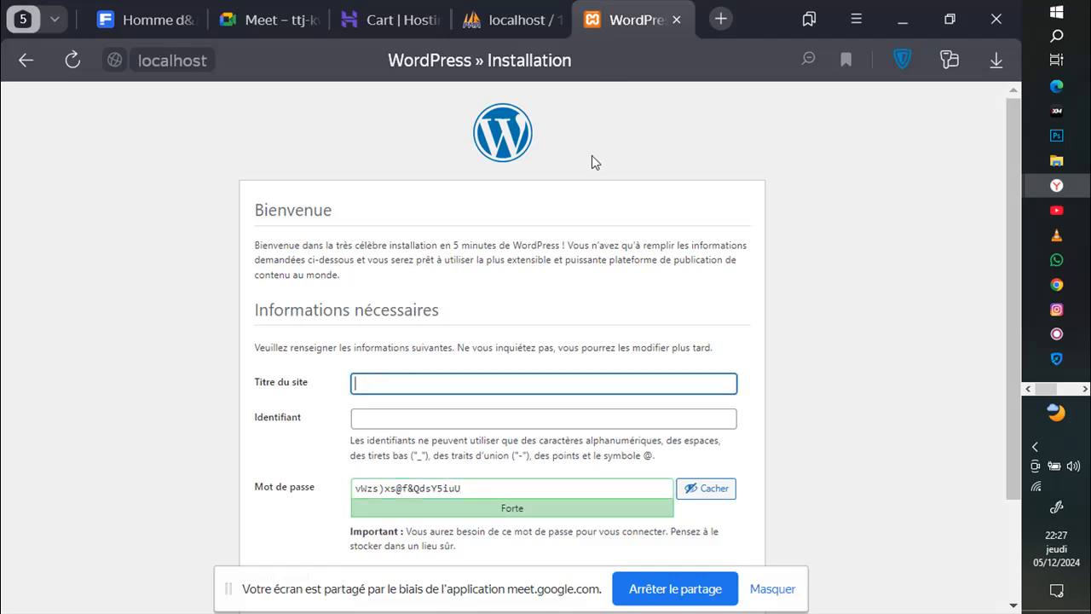
{"action": "scroll", "coordinate": [611, 221], "scroll_direction": "down", "scroll_amount": 2}
{"action": "scroll", "coordinate": [615, 215], "scroll_direction": "up", "scroll_amount": 1}
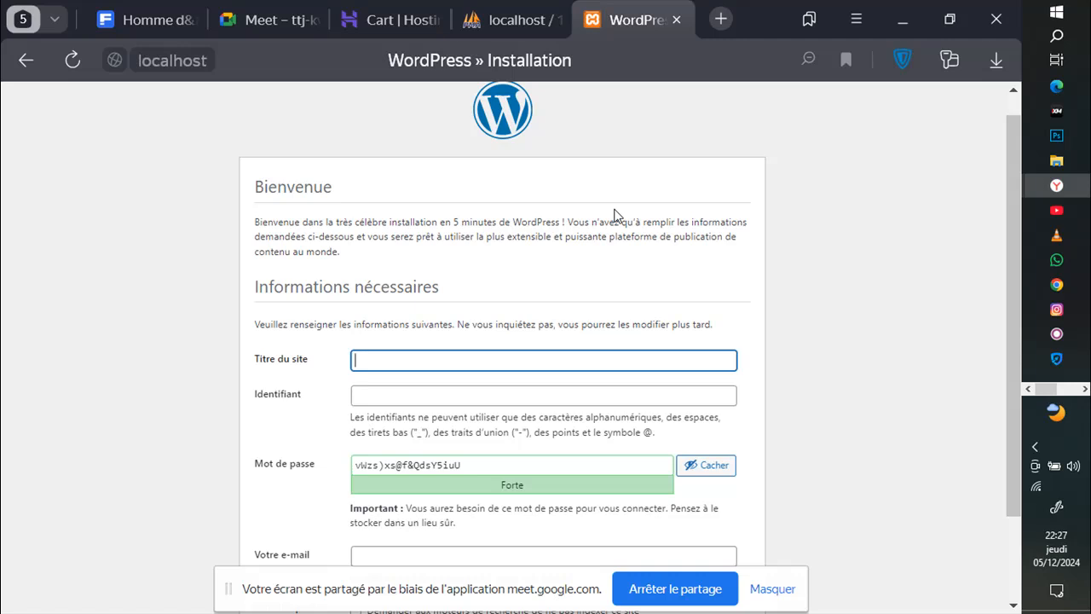
Step: Enter site title Okapi, admin username elim and a weak password, confirming its use
{"action": "type", "text": "Okapi"}
{"action": "key", "text": "Tab"}
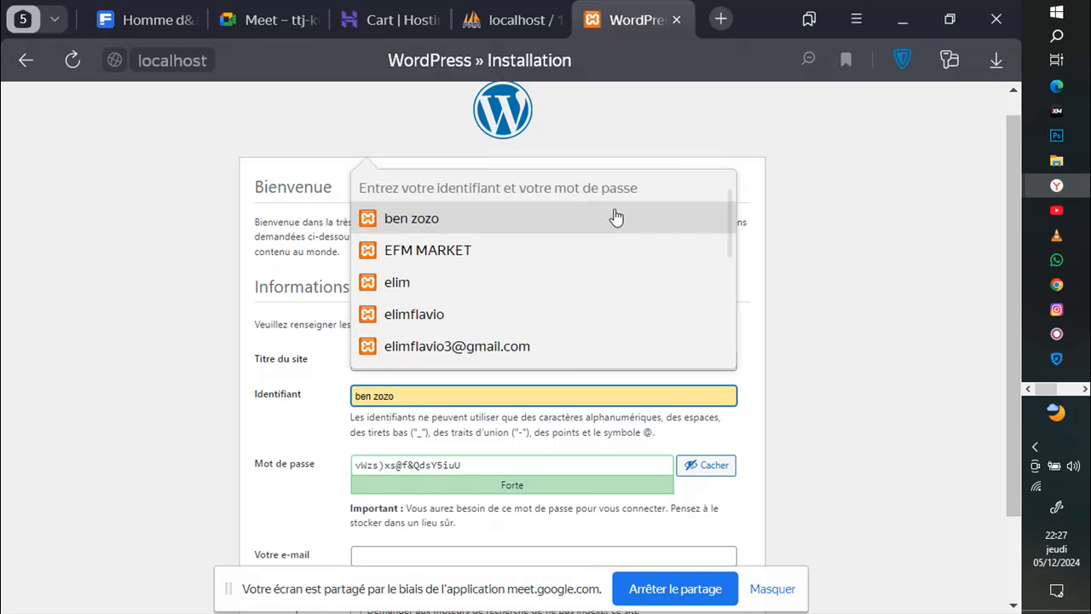
{"action": "scroll", "coordinate": [616, 217], "scroll_direction": "down", "scroll_amount": 1}
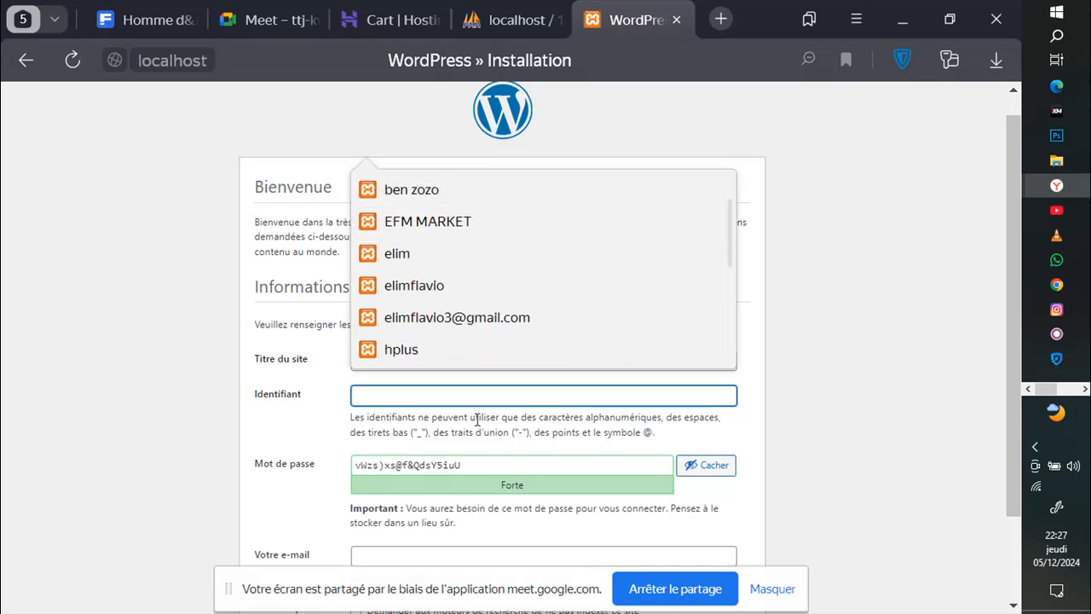
{"action": "type", "text": "elim"}
{"action": "key", "text": "Tab"}
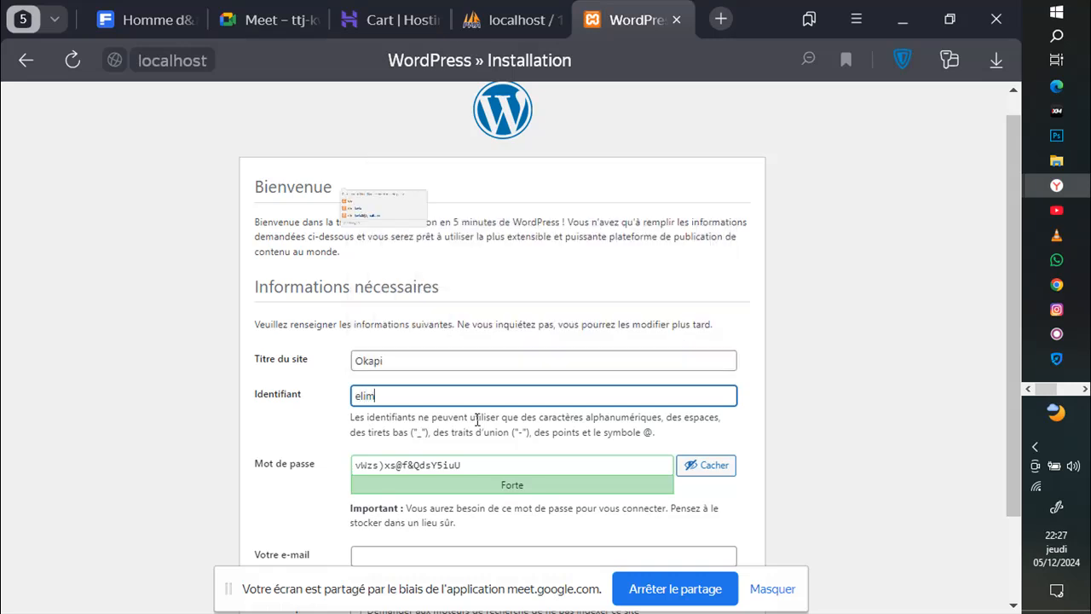
{"action": "key", "text": "BackSpace"}
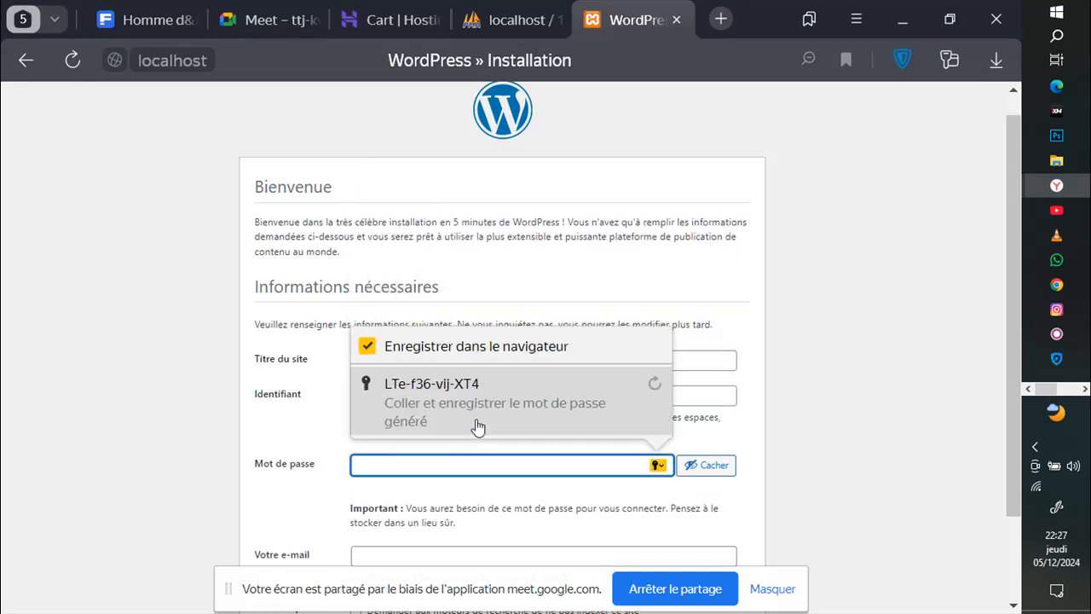
{"action": "type", "text": "elim@"}
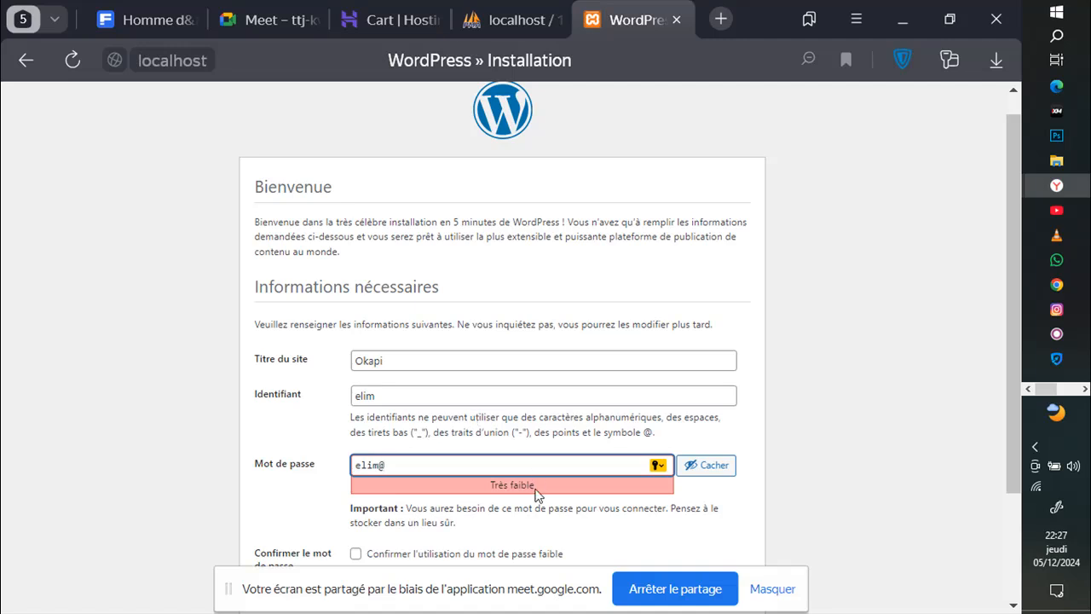
{"action": "scroll", "coordinate": [592, 391], "scroll_direction": "down", "scroll_amount": 1}
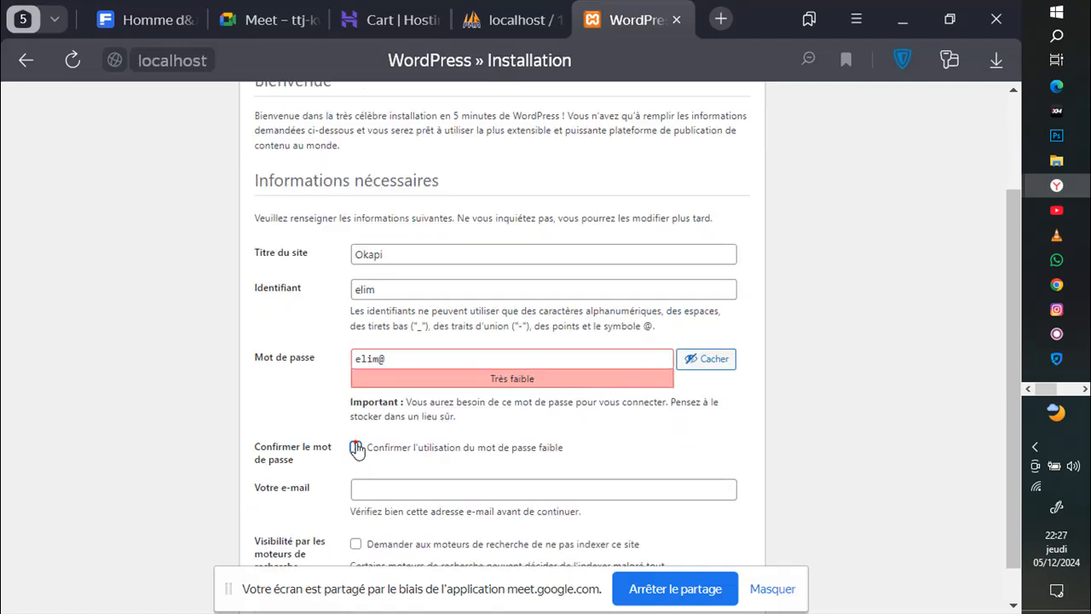
{"action": "left_click", "coordinate": [356, 447]}
Step: Fill in the admin e-mail address from the autofill suggestion and close the suggestion list
{"action": "scroll", "coordinate": [375, 447], "scroll_direction": "down", "scroll_amount": 1}
{"action": "left_click", "coordinate": [385, 439]}
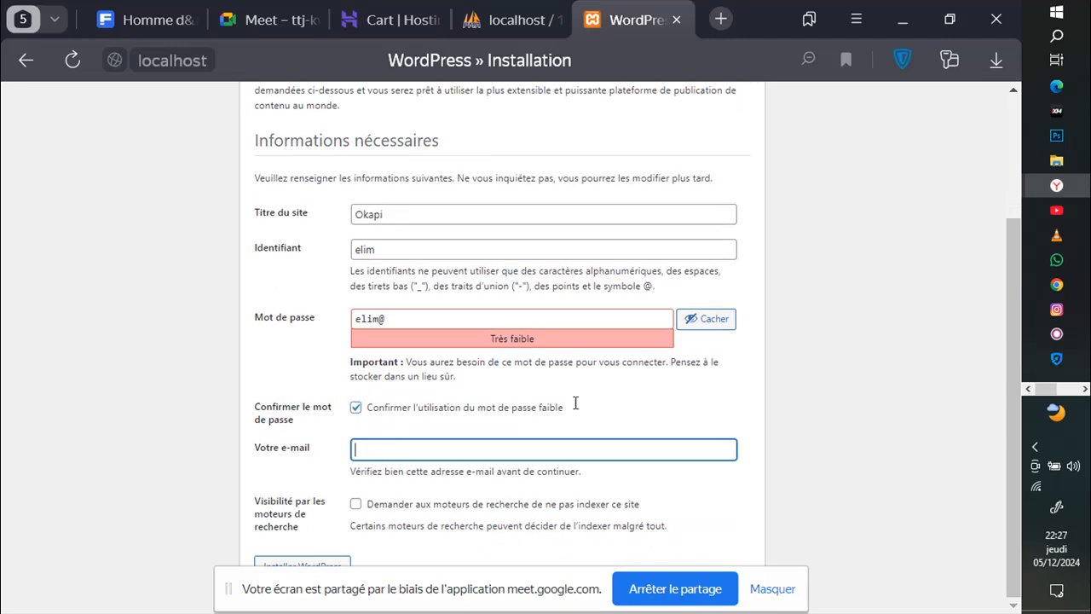
{"action": "type", "text": "elim"}
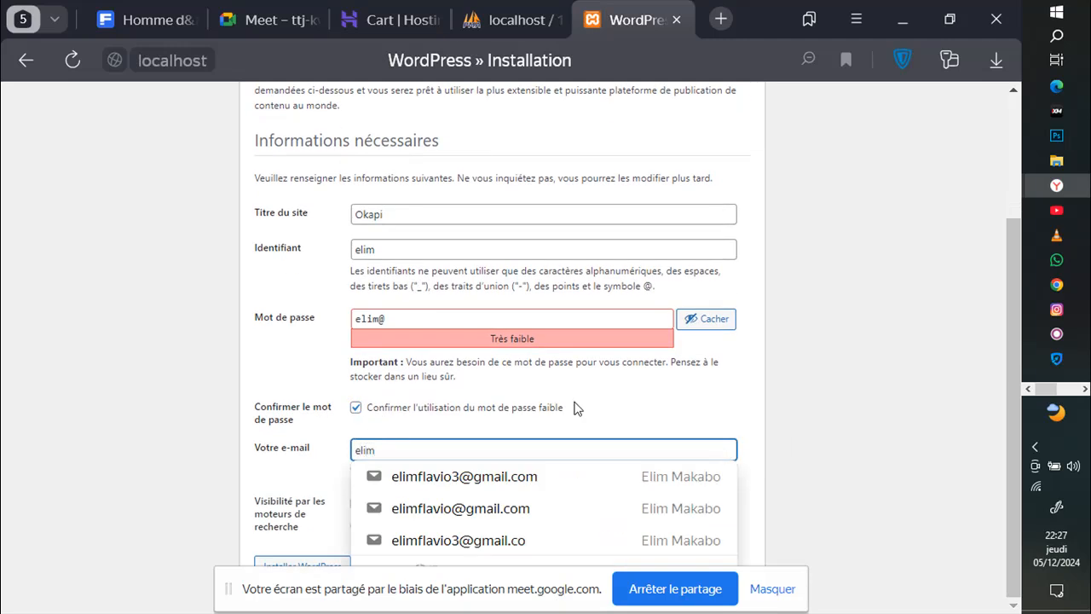
{"action": "left_click", "coordinate": [517, 476]}
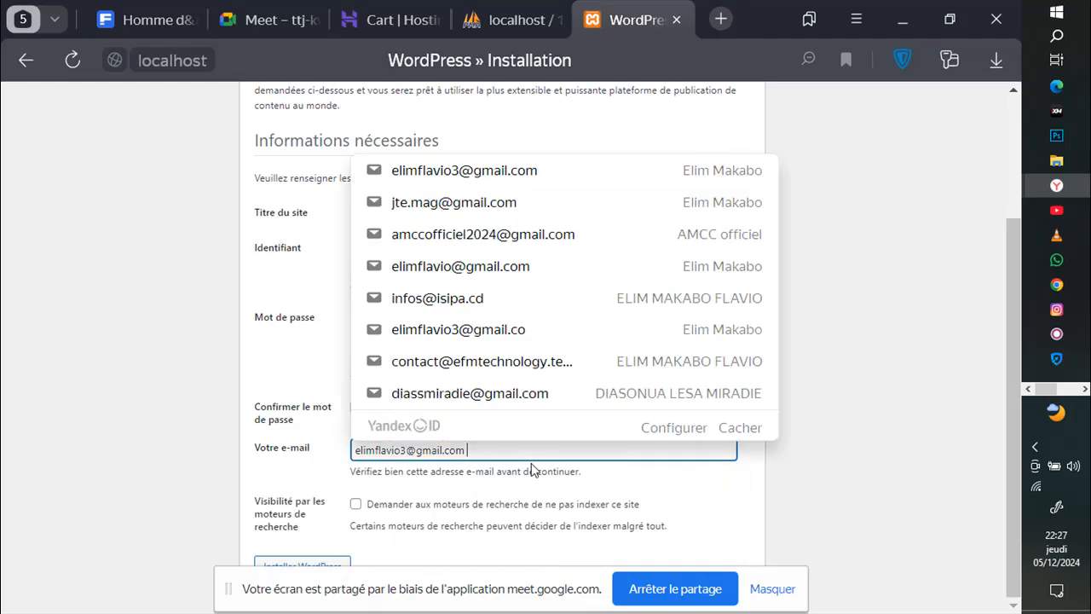
{"action": "left_click", "coordinate": [569, 552]}
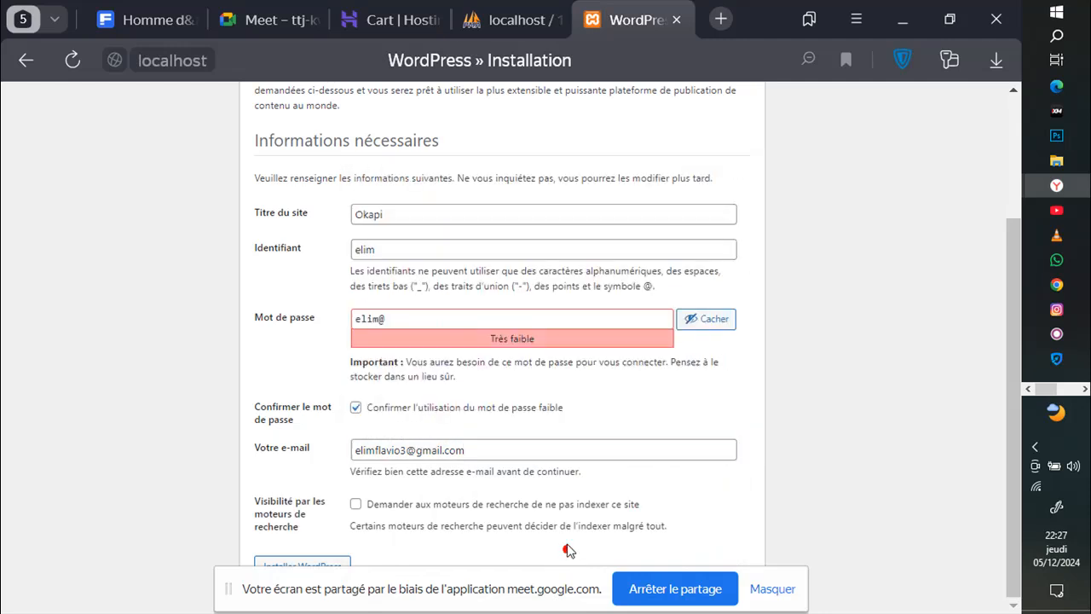
Step: Run 'Installer WordPress' until the success page appears, declining the browser's password-update prompt
{"action": "left_click", "coordinate": [310, 565]}
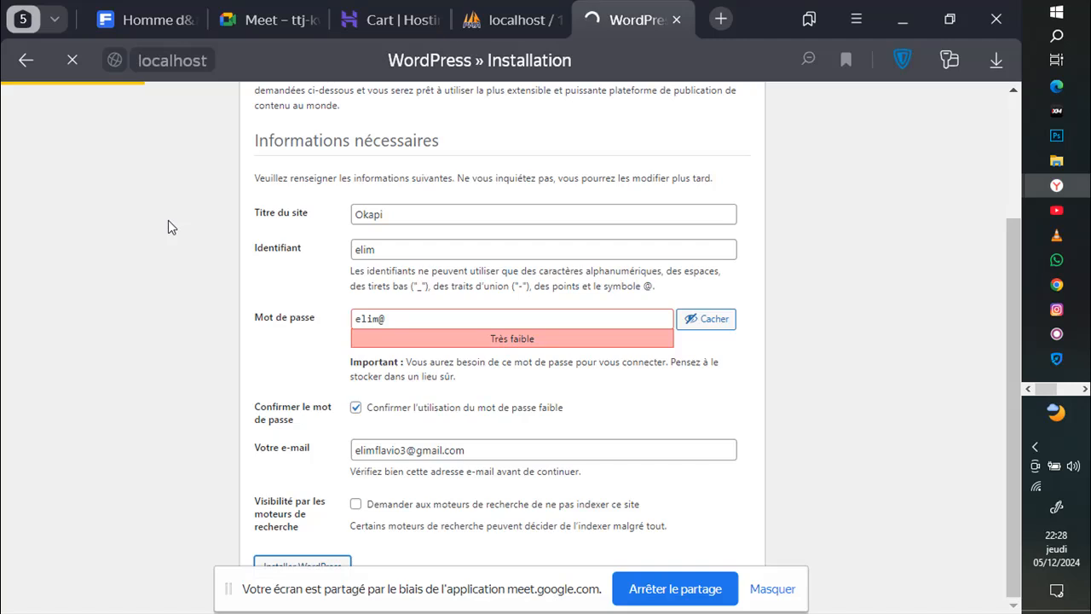
{"action": "mouse_move", "coordinate": [251, 34]}
{"action": "left_click", "coordinate": [260, 21]}
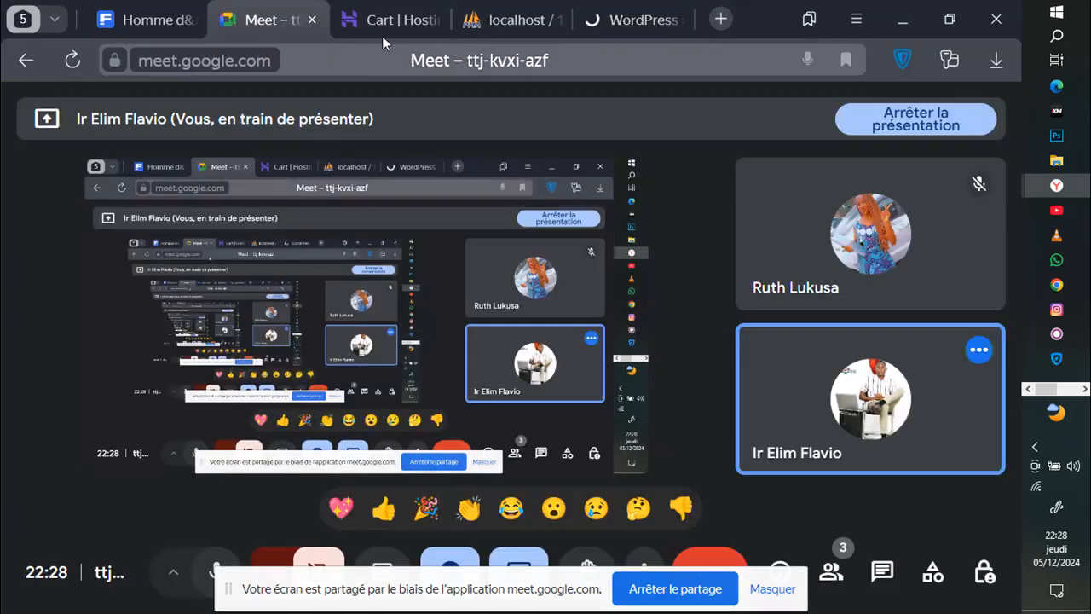
{"action": "left_click", "coordinate": [629, 19]}
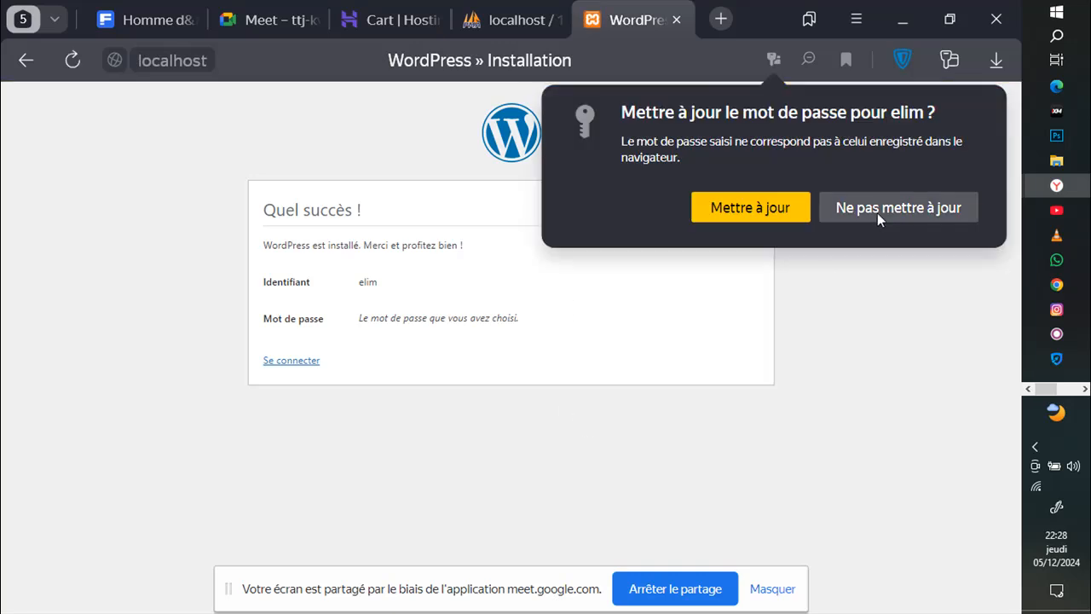
{"action": "left_click", "coordinate": [843, 220]}
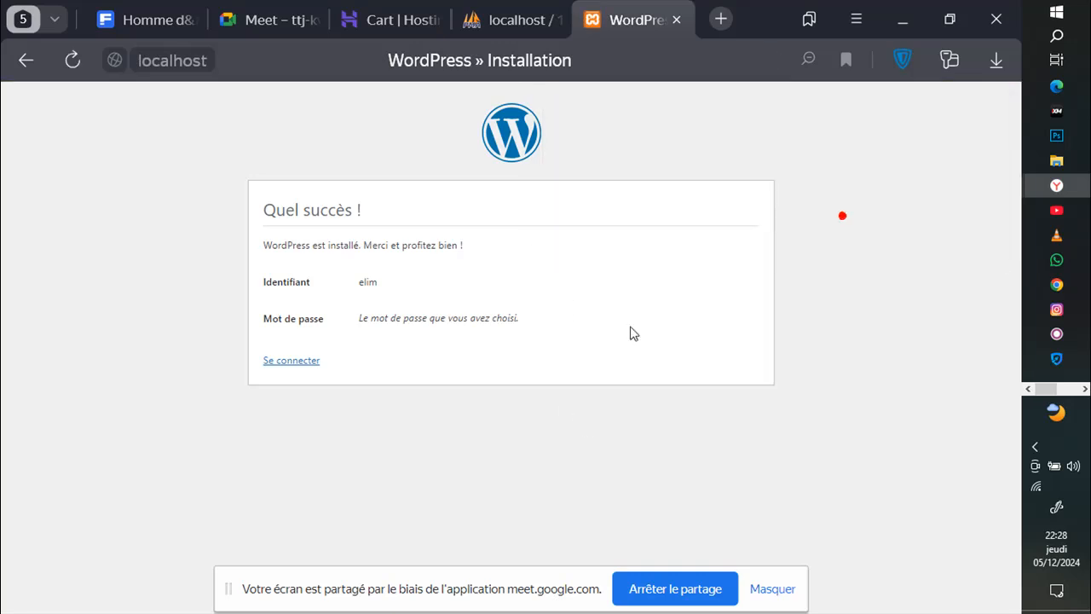
Step: Log in as elim with the account password, ticking 'Se souvenir de moi'
{"action": "left_click", "coordinate": [305, 367]}
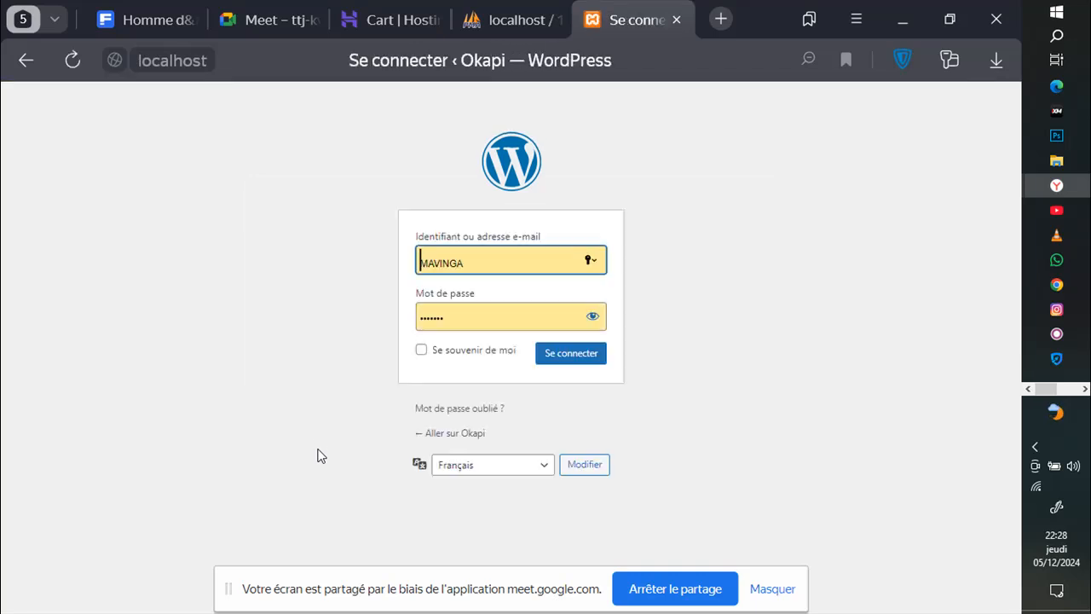
{"action": "left_click", "coordinate": [491, 259]}
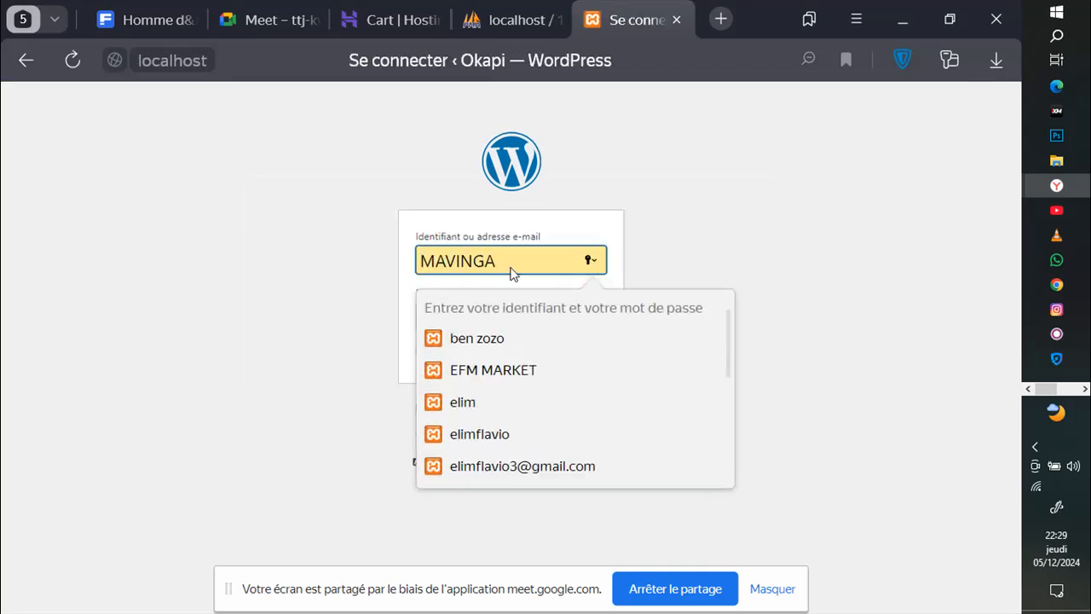
{"action": "key", "text": "BackSpace"}
{"action": "key", "text": "BackSpace"}
{"action": "key", "text": "BackSpace"}
{"action": "key", "text": "BackSpace"}
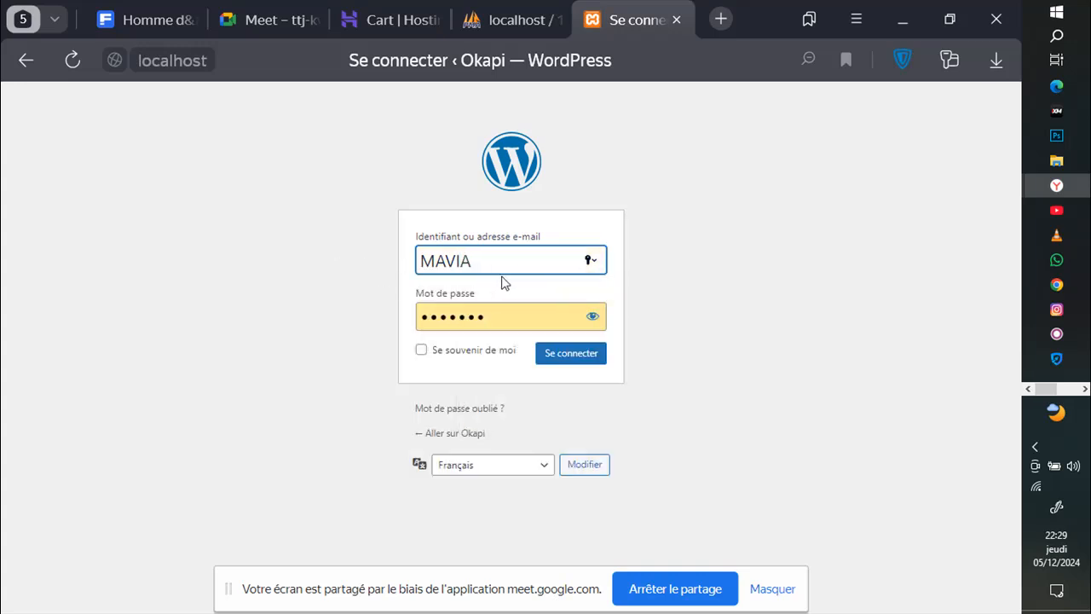
{"action": "left_click", "coordinate": [496, 257]}
{"action": "key", "text": "BackSpace"}
{"action": "key", "text": "BackSpace"}
{"action": "key", "text": "BackSpace"}
{"action": "type", "text": "elim"}
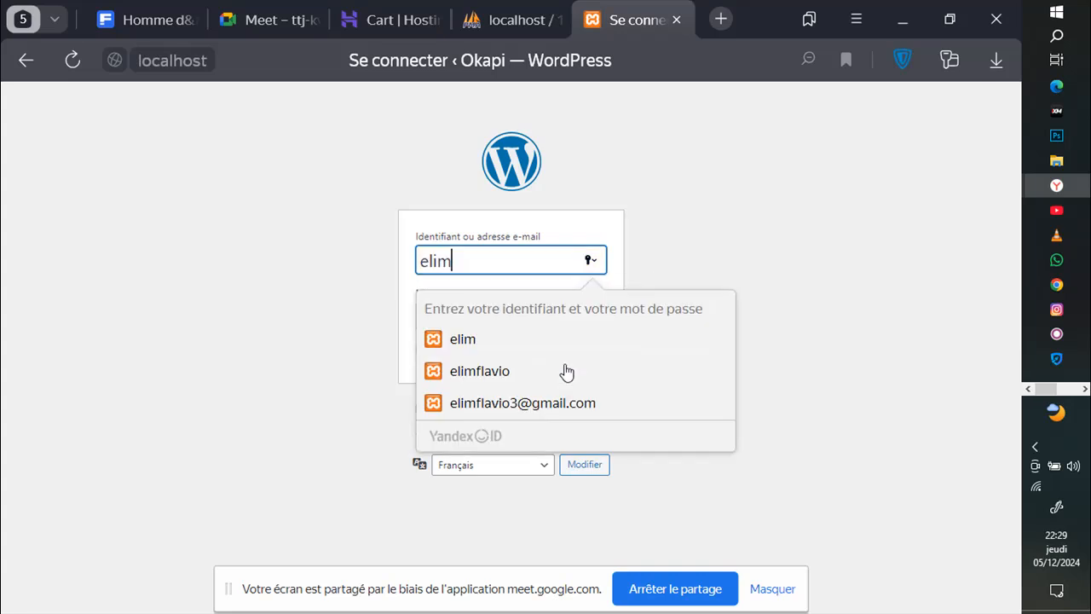
{"action": "key", "text": "Tab"}
{"action": "key", "text": "BackSpace"}
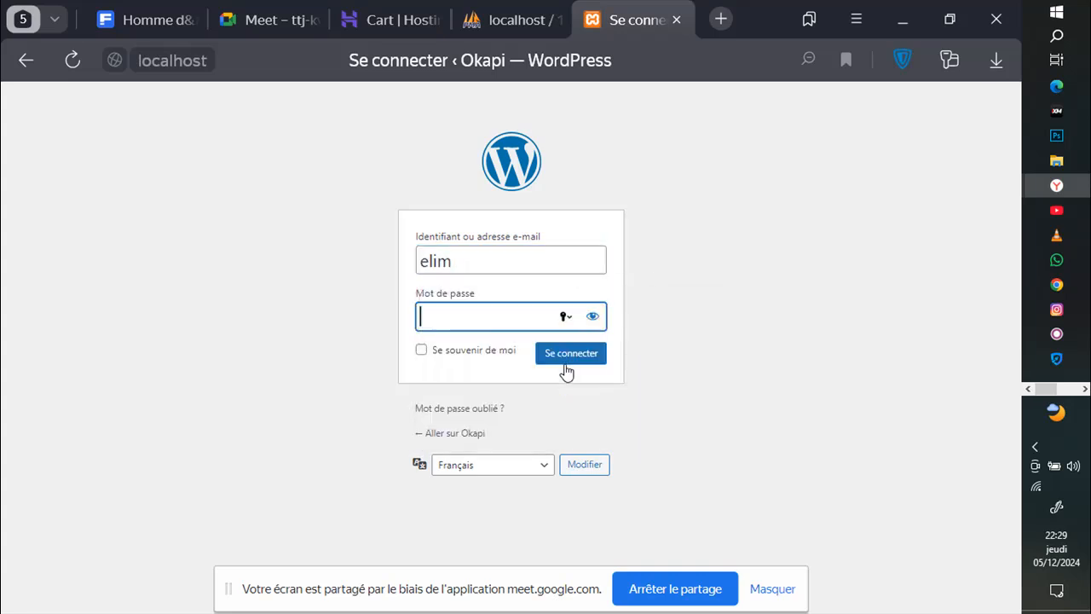
{"action": "type", "text": "*****"}
{"action": "left_click", "coordinate": [464, 350]}
{"action": "left_click", "coordinate": [566, 355]}
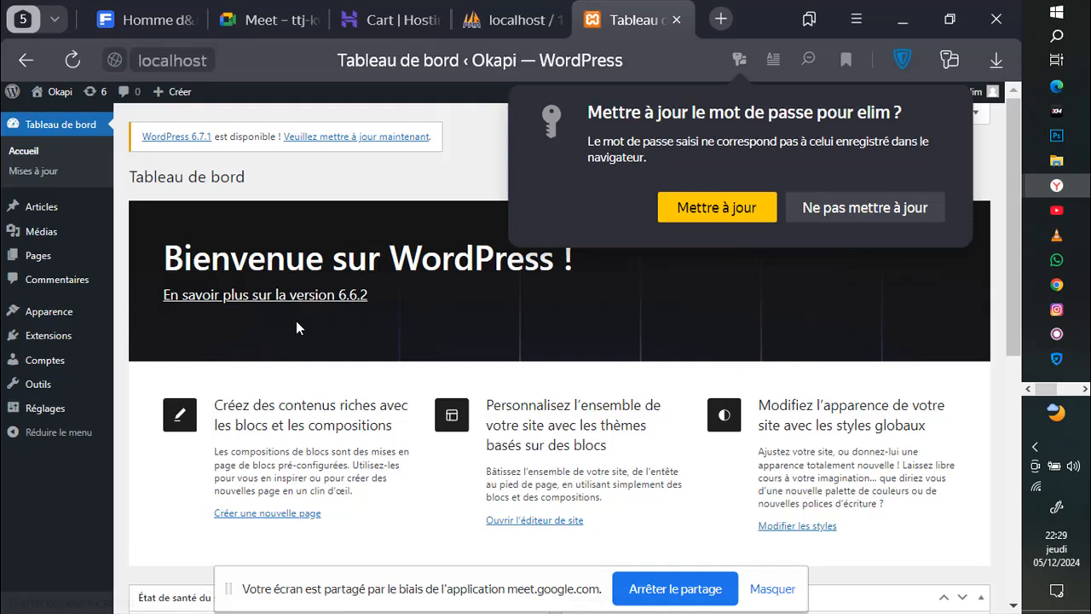
Step: Decline the password update, send a 👍 reaction in the Meet call, and return to the dashboard
{"action": "left_click", "coordinate": [845, 216]}
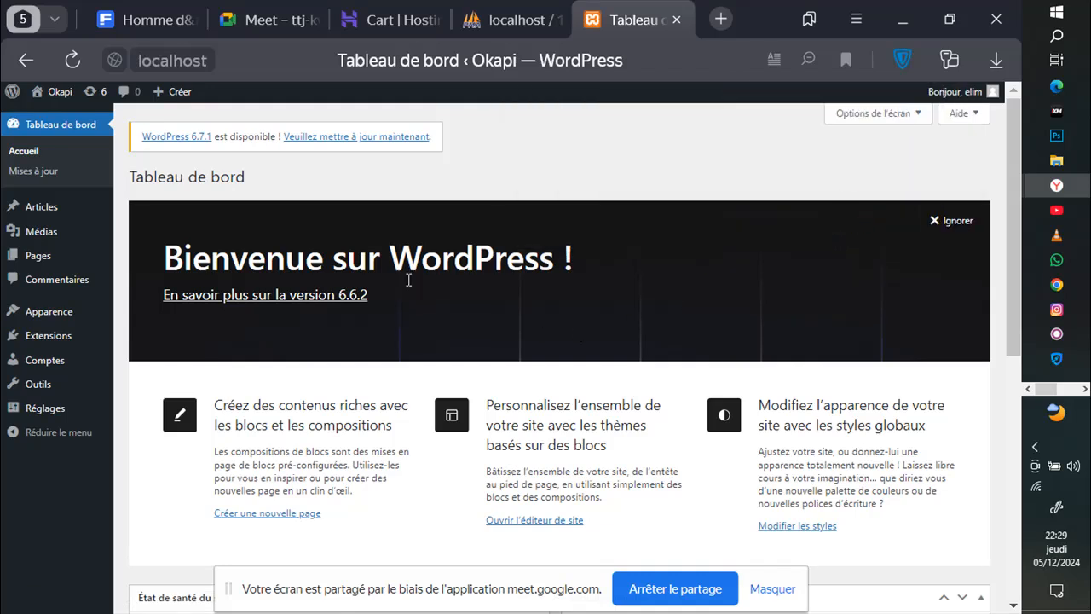
{"action": "left_click", "coordinate": [275, 21]}
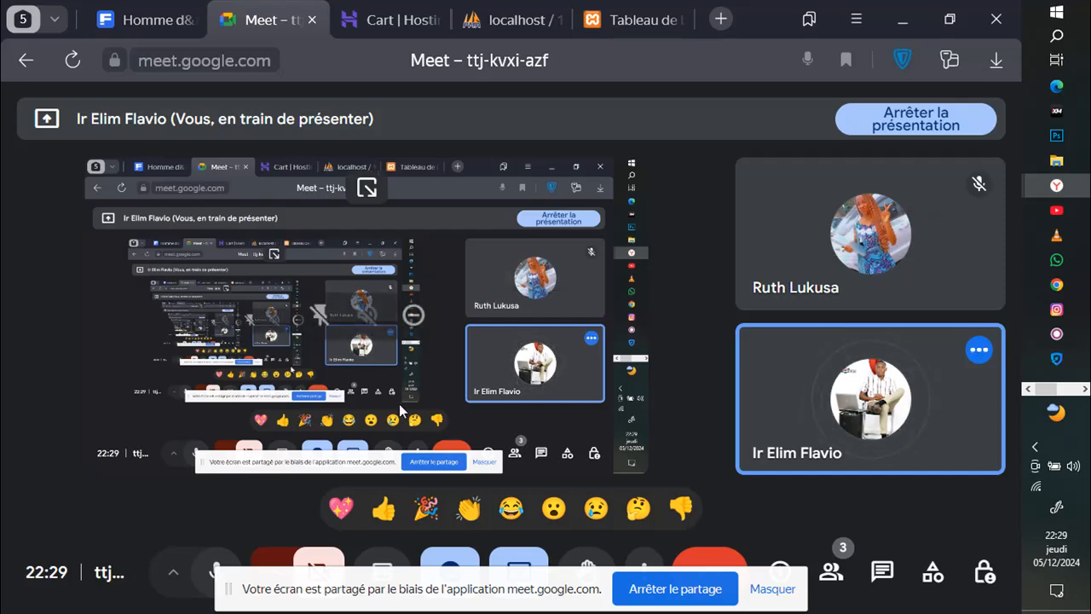
{"action": "left_click", "coordinate": [385, 511]}
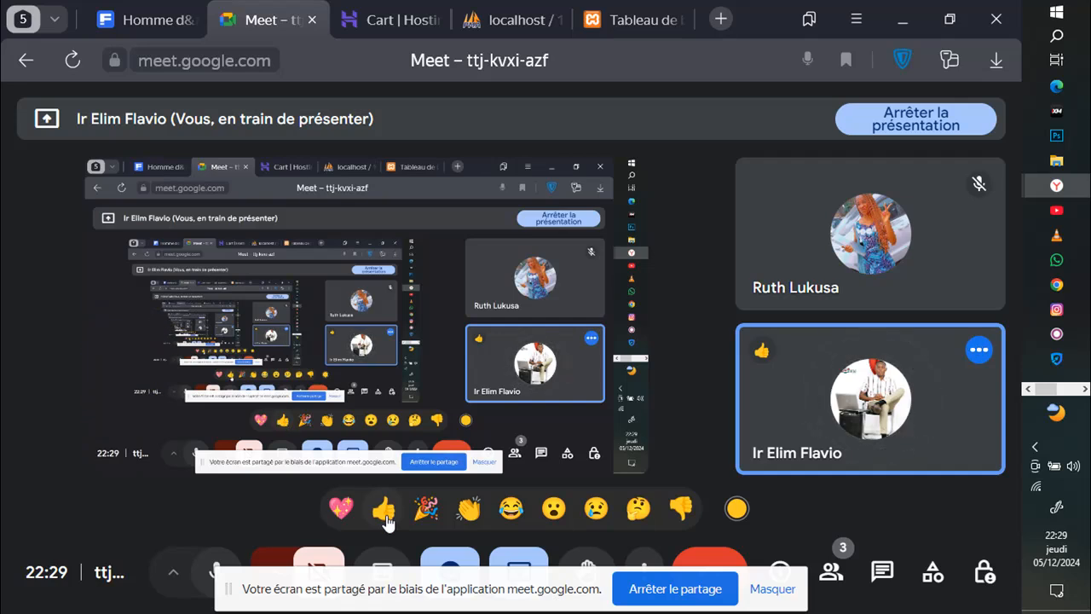
{"action": "left_click", "coordinate": [630, 15]}
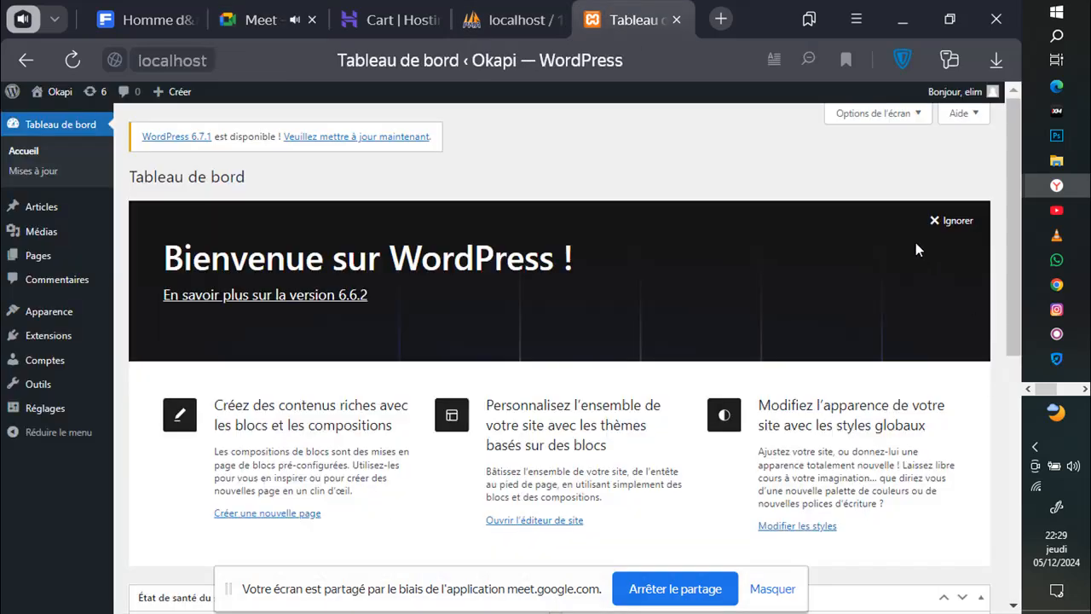
Step: Dismiss the 'Bienvenue sur WordPress !' panel with 'Ignorer'
{"action": "left_click", "coordinate": [944, 220]}
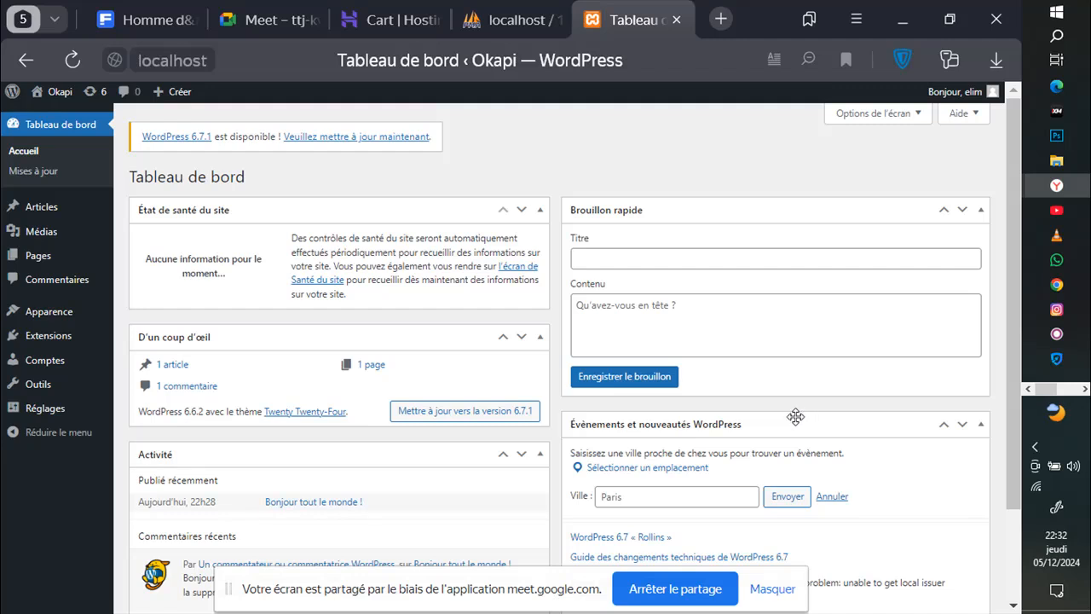
{"action": "left_click", "coordinate": [368, 26]}
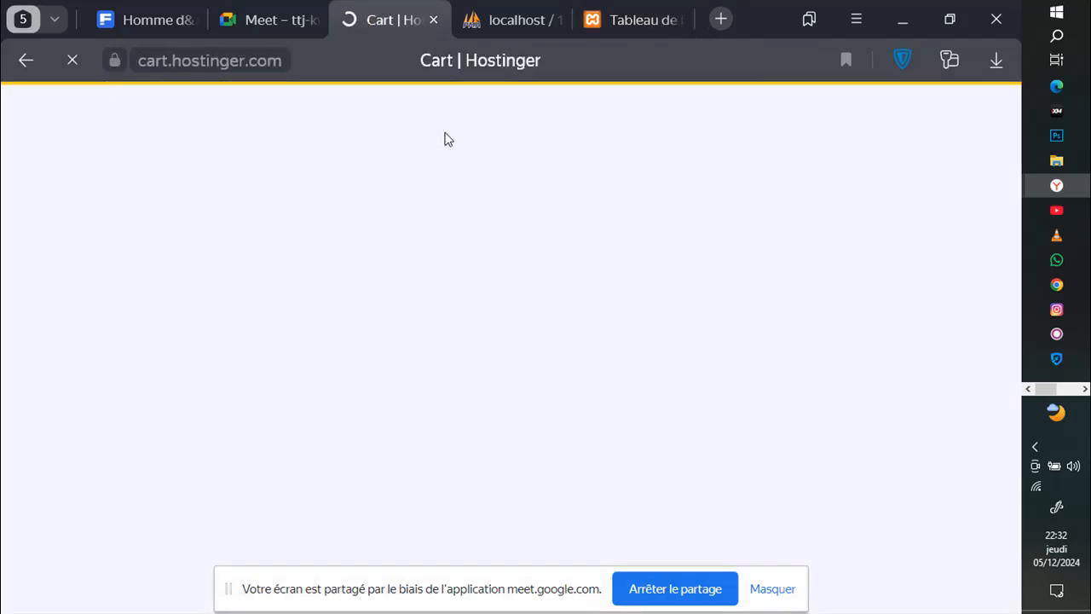
{"action": "left_click", "coordinate": [278, 18]}
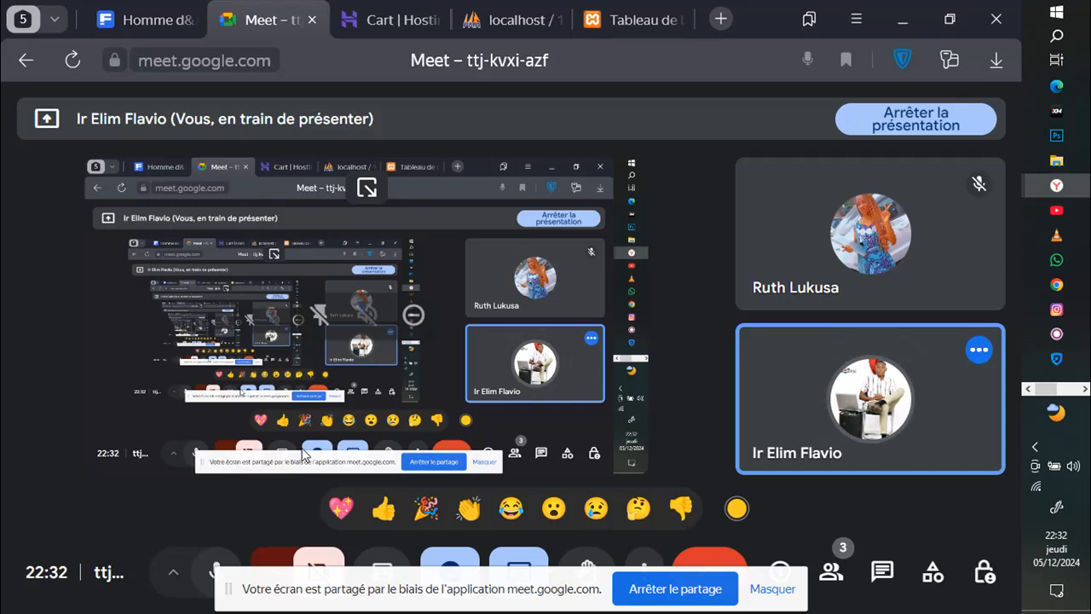
{"action": "left_click", "coordinate": [632, 19]}
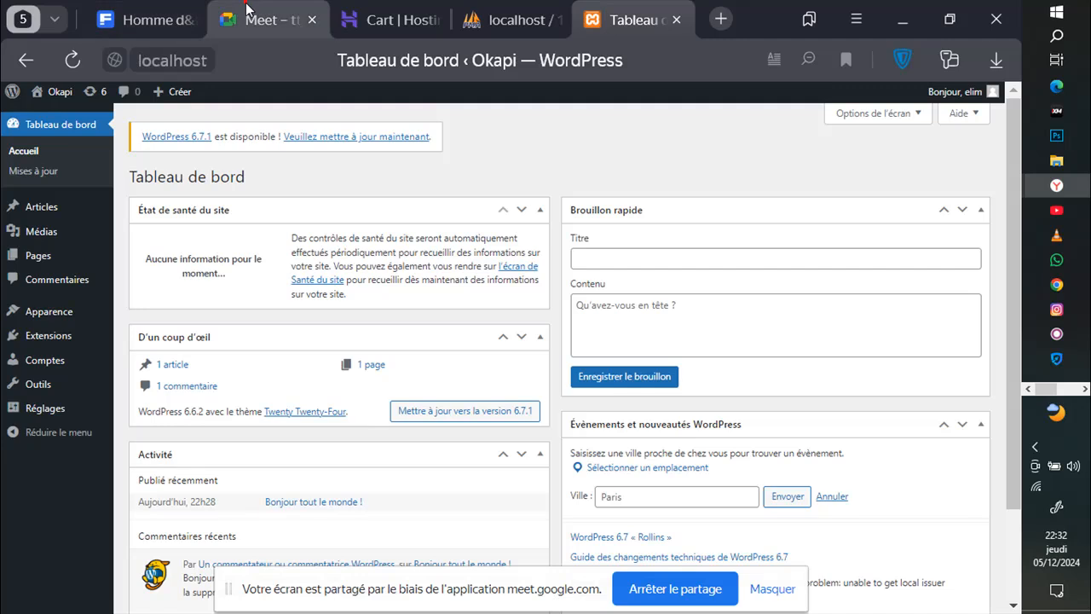
{"action": "left_click", "coordinate": [269, 19]}
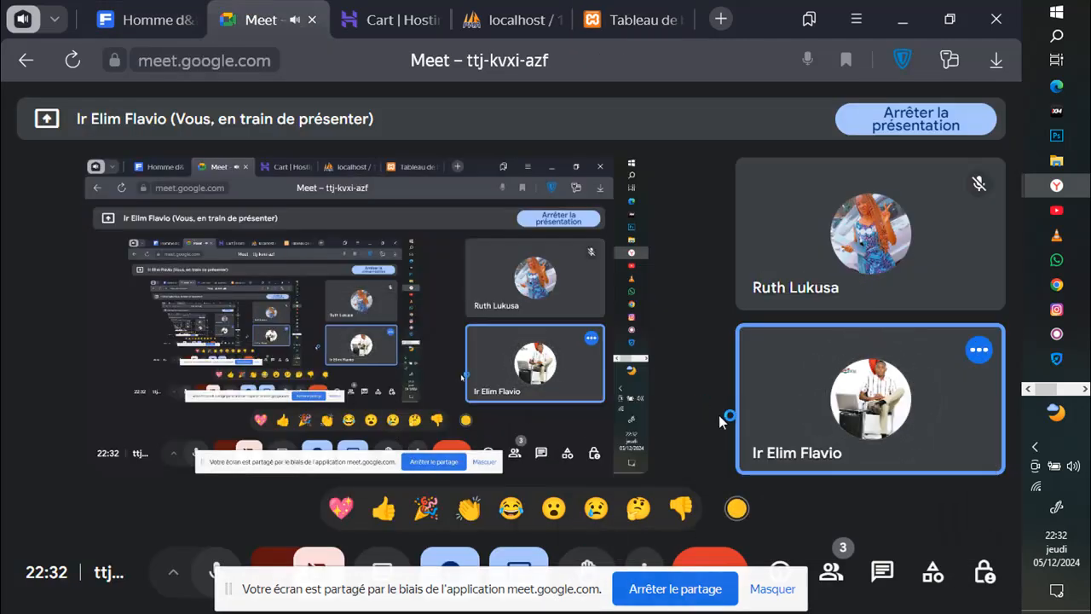
Step: Stop presenting via the Participants panel, close the panel, and leave the call
{"action": "left_click", "coordinate": [831, 573]}
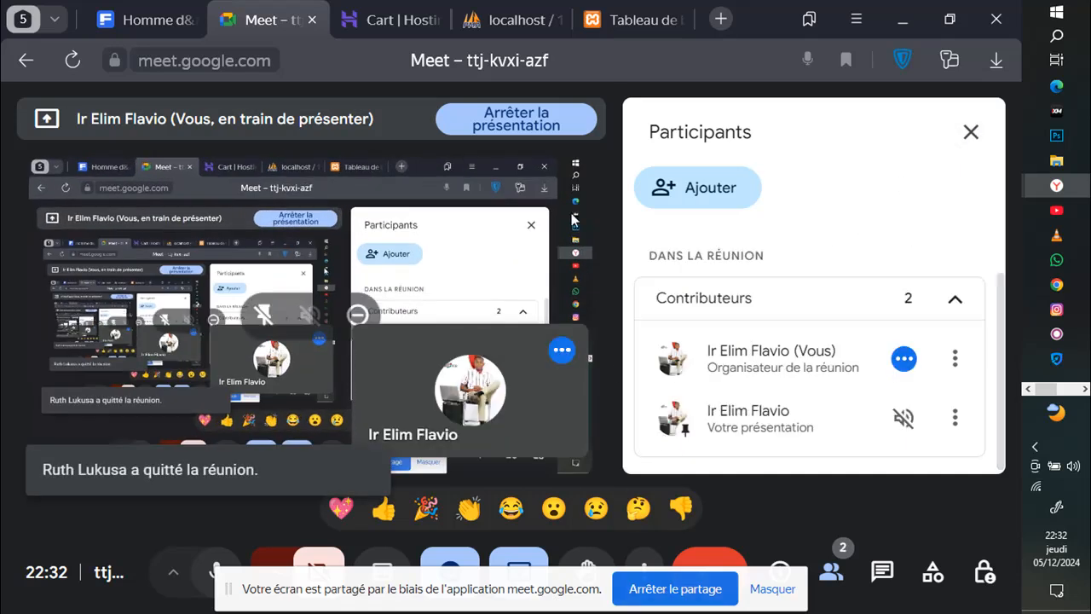
{"action": "left_click", "coordinate": [545, 124]}
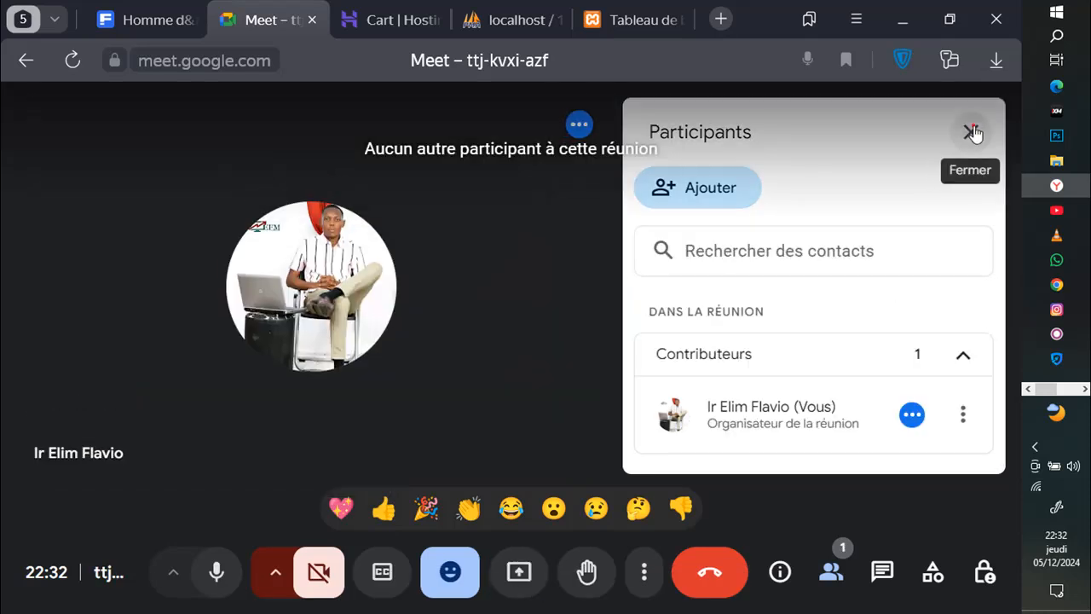
{"action": "left_click", "coordinate": [972, 133]}
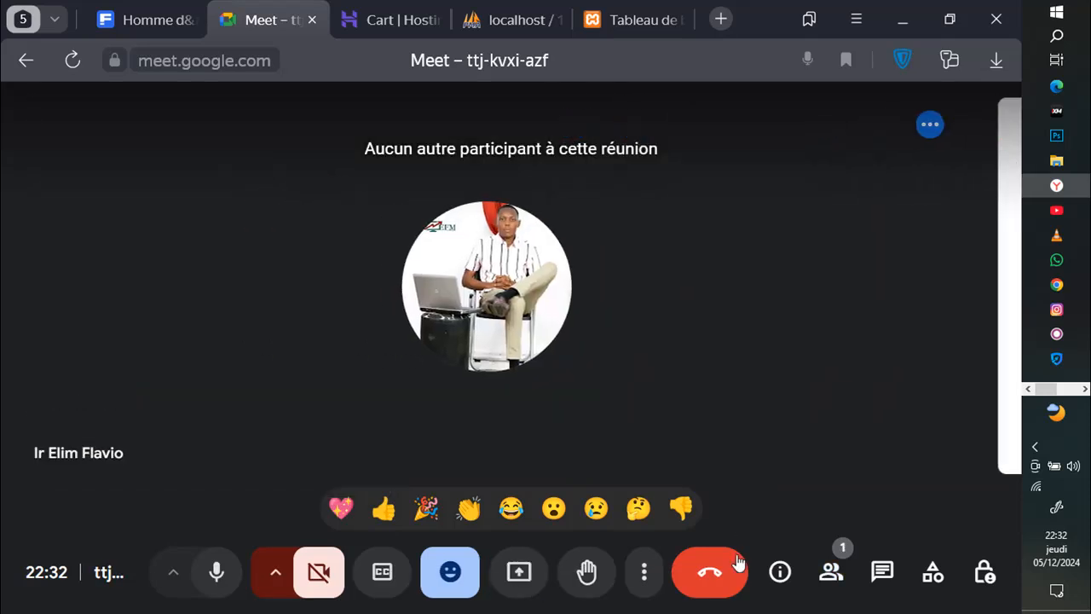
{"action": "left_click", "coordinate": [716, 584]}
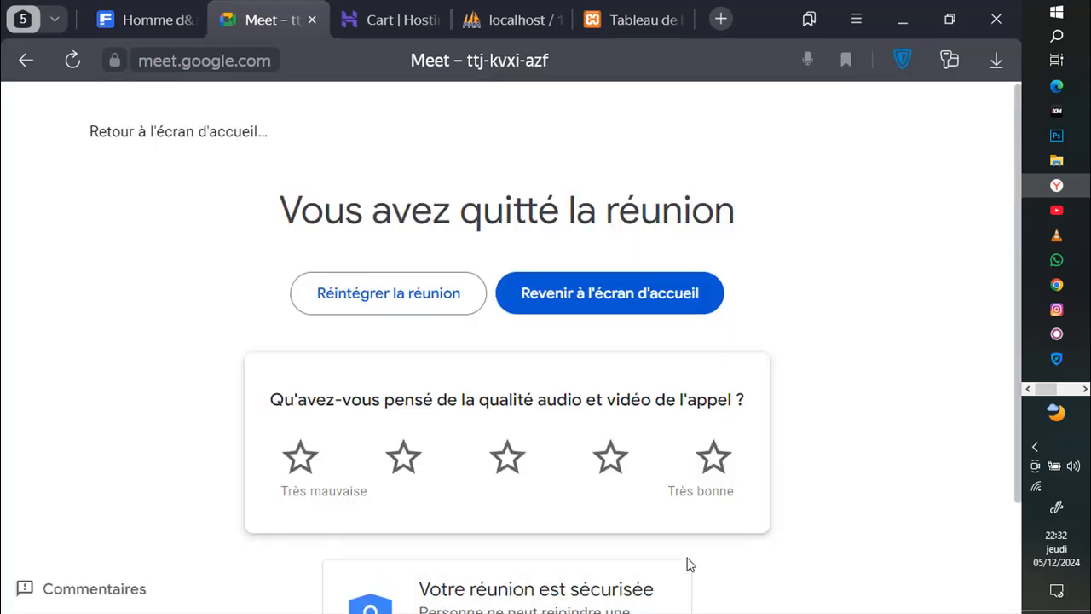
Step: Scroll through the 'Vous avez quitté la réunion' exit page and its call-quality rating
{"action": "scroll", "coordinate": [515, 367], "scroll_direction": "down", "scroll_amount": 1}
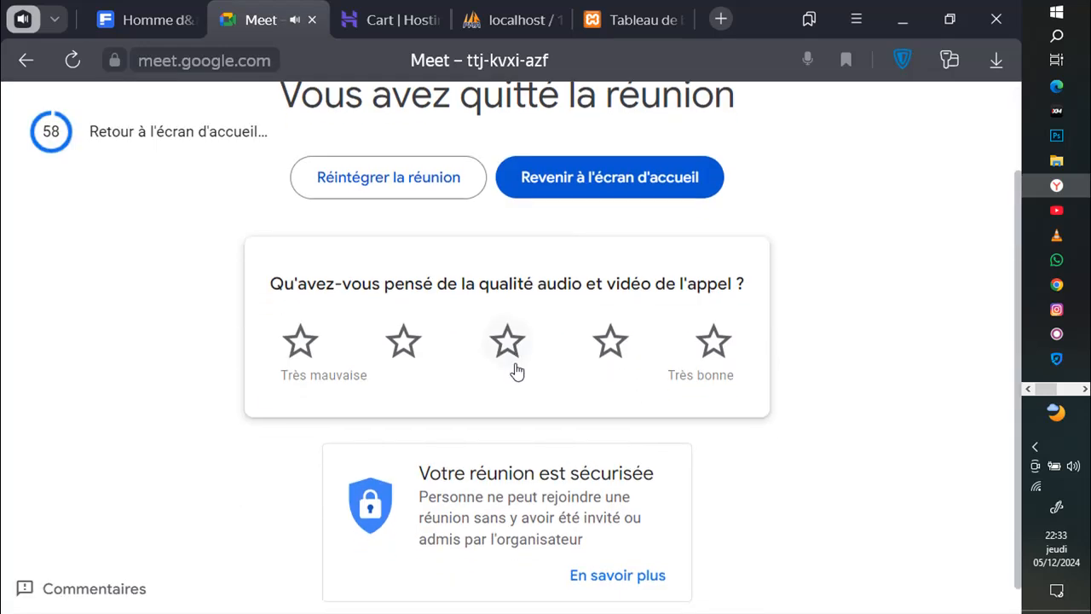
{"action": "scroll", "coordinate": [515, 369], "scroll_direction": "up", "scroll_amount": 2}
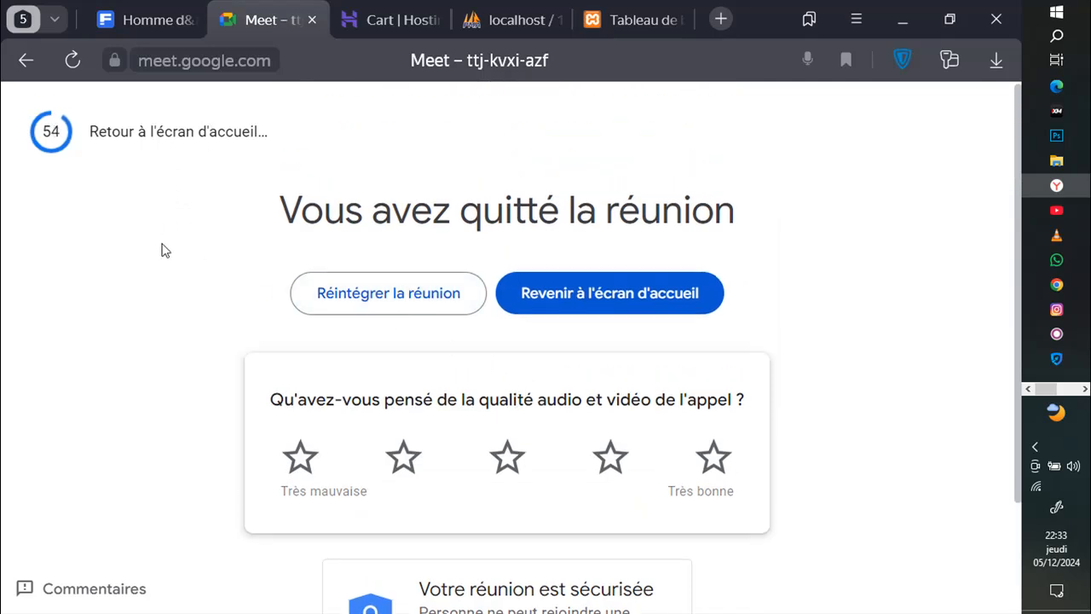
{"action": "scroll", "coordinate": [164, 321], "scroll_direction": "down", "scroll_amount": 1}
{"action": "scroll", "coordinate": [168, 308], "scroll_direction": "down", "scroll_amount": 1}
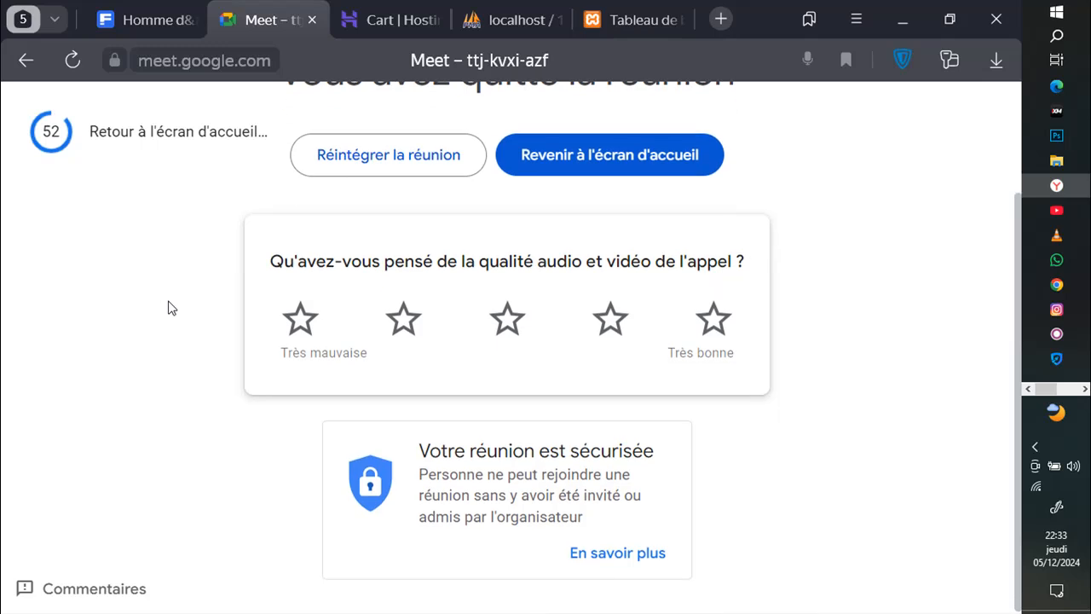
{"action": "scroll", "coordinate": [168, 308], "scroll_direction": "up", "scroll_amount": 2}
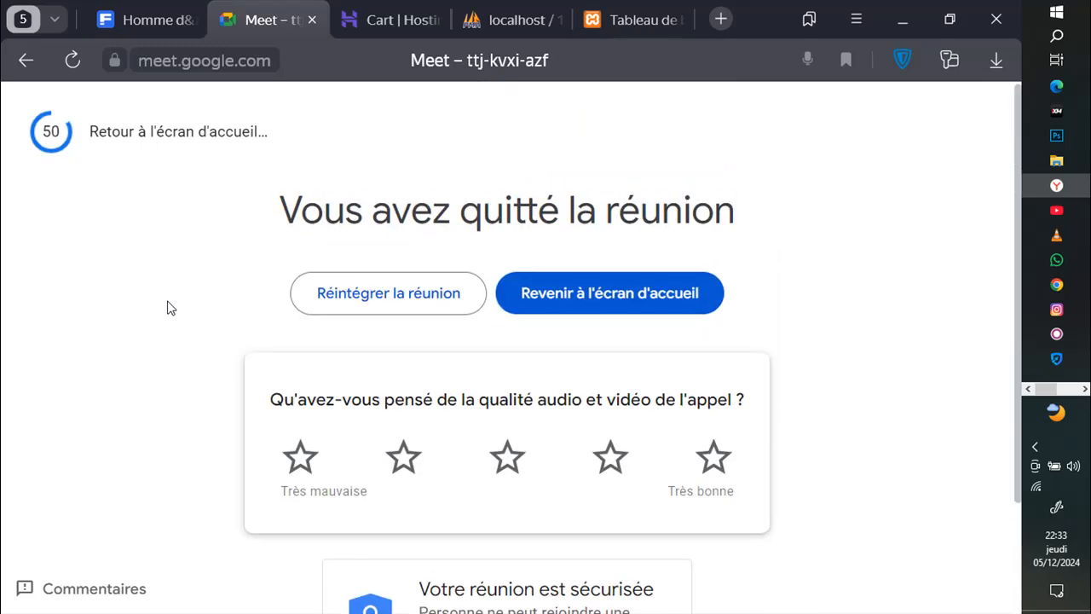